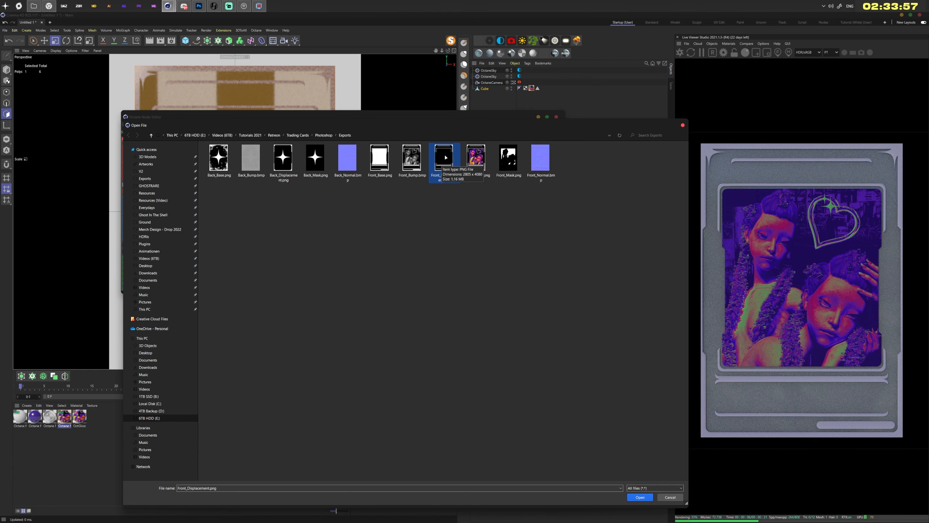
- Feed an inverted image texture of Front_Displacement.png into the Amount of the mix blending the card image with the purple material
{"action": "double_click", "coordinate": [446, 158]}
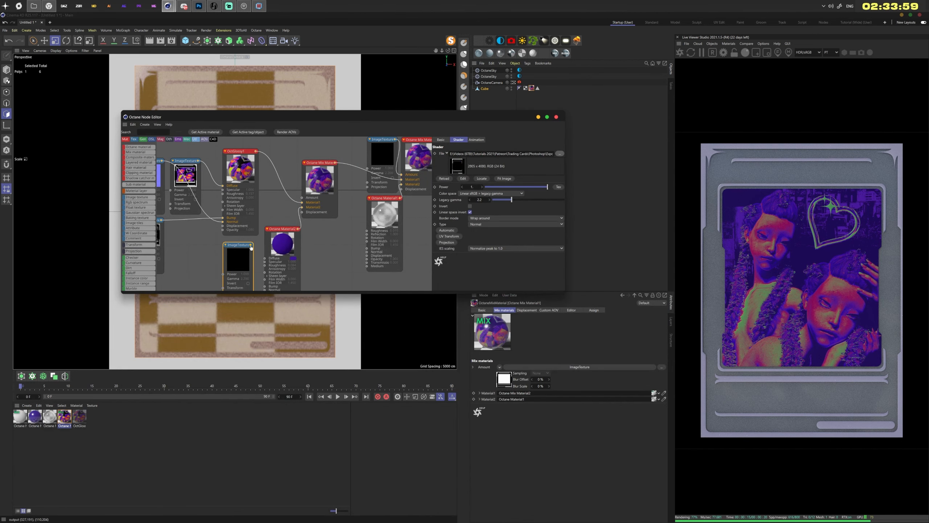
{"action": "left_click_drag", "start_coordinate": [251, 248], "coordinate": [302, 197]}
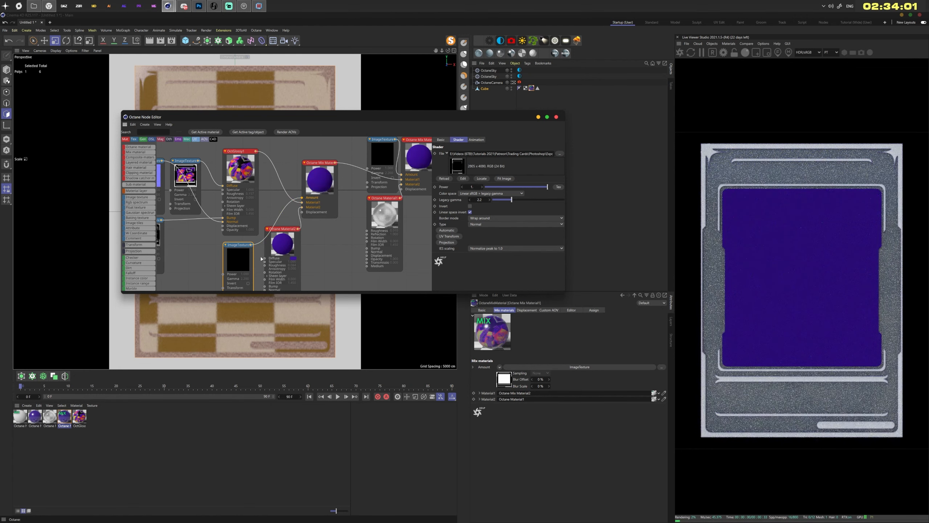
{"action": "left_click_drag", "start_coordinate": [238, 265], "coordinate": [281, 182]}
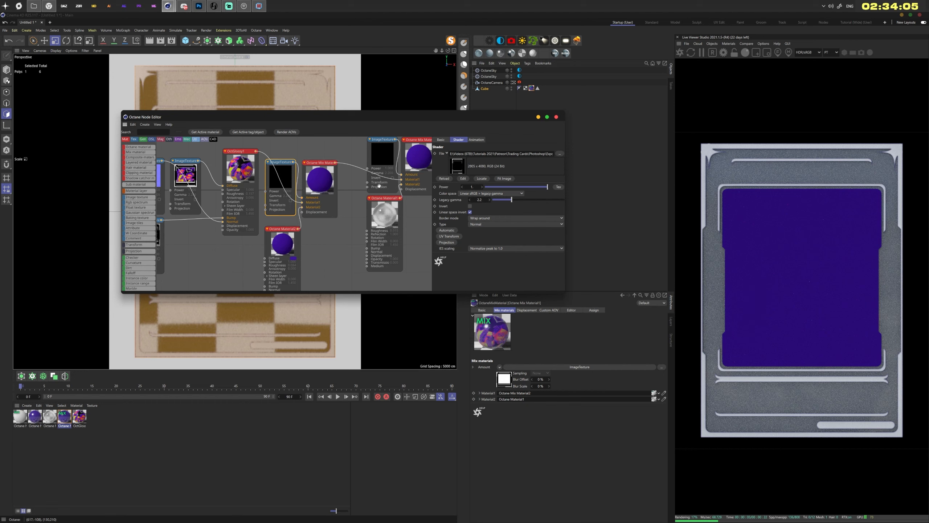
{"action": "left_click", "coordinate": [470, 206]}
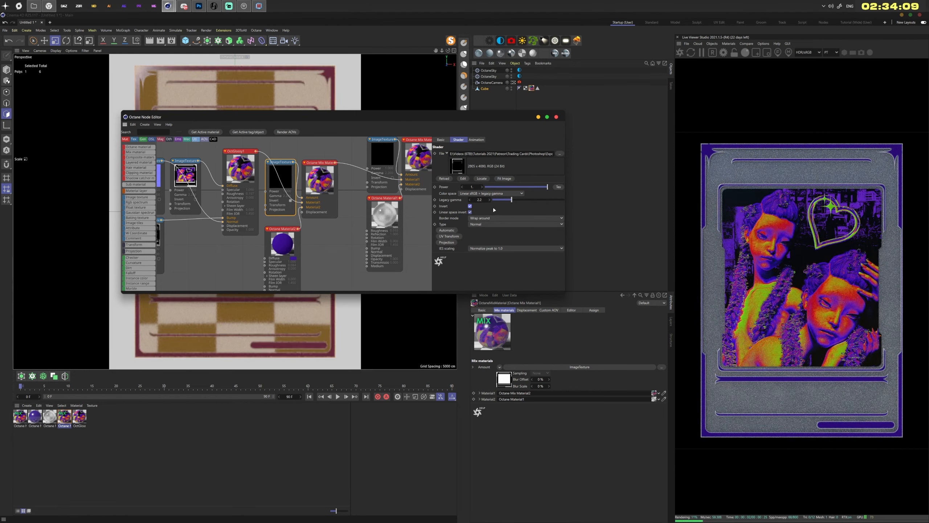
- Open the file selection for the mix's mask texture and switch to the Trading Card Base.psd document in Photoshop
{"action": "left_click", "coordinate": [560, 154]}
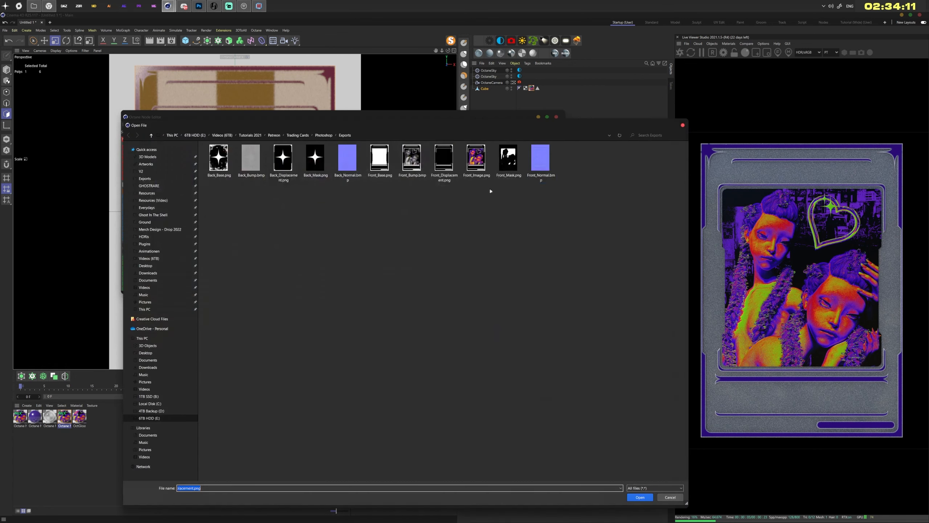
{"action": "left_click", "coordinate": [441, 161]}
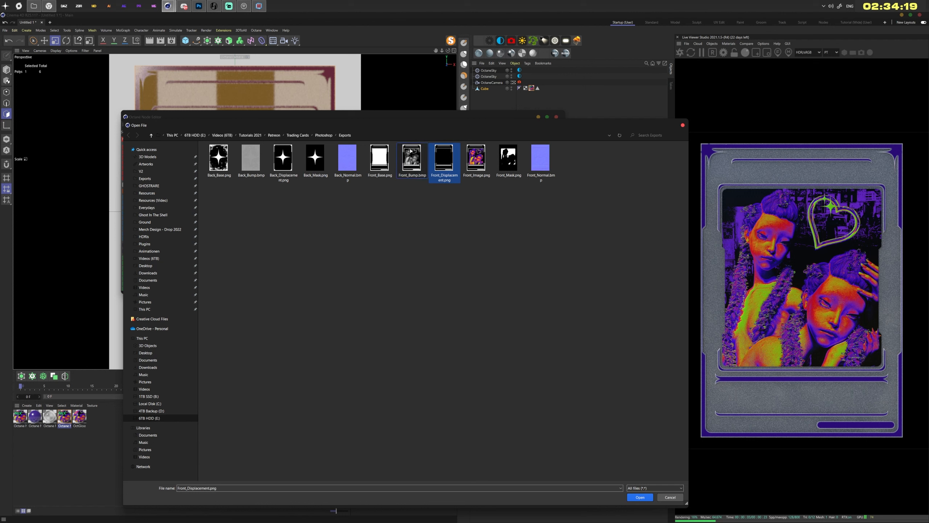
{"action": "left_click", "coordinate": [200, 6]}
{"action": "left_click", "coordinate": [60, 34]}
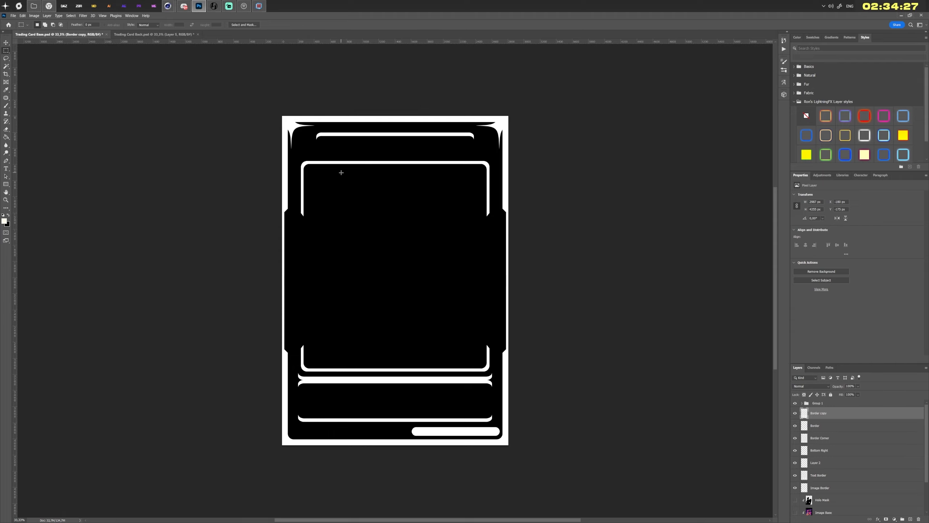
- Save a copy of the black-and-white card border artwork as Front_Mask 2.png in the Exports folder
{"action": "left_click", "coordinate": [14, 16]}
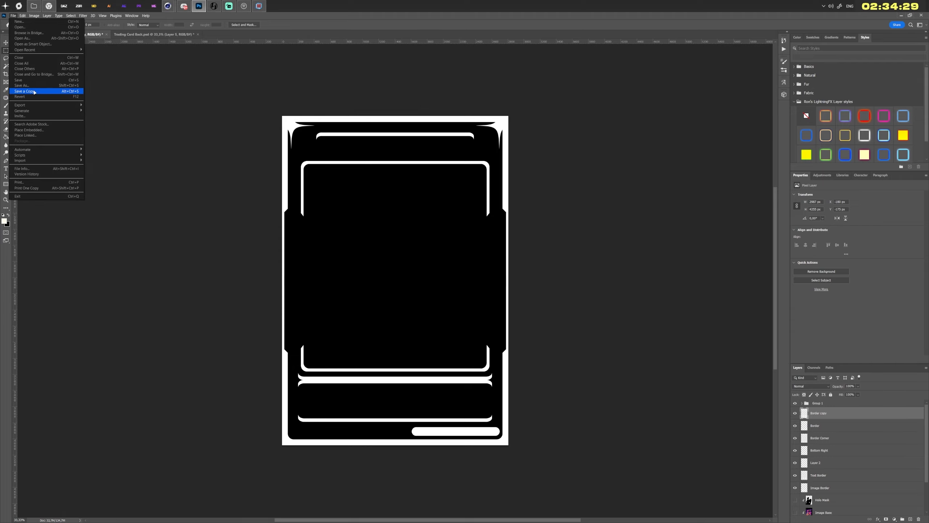
{"action": "left_click", "coordinate": [34, 91]}
{"action": "double_click", "coordinate": [392, 144]}
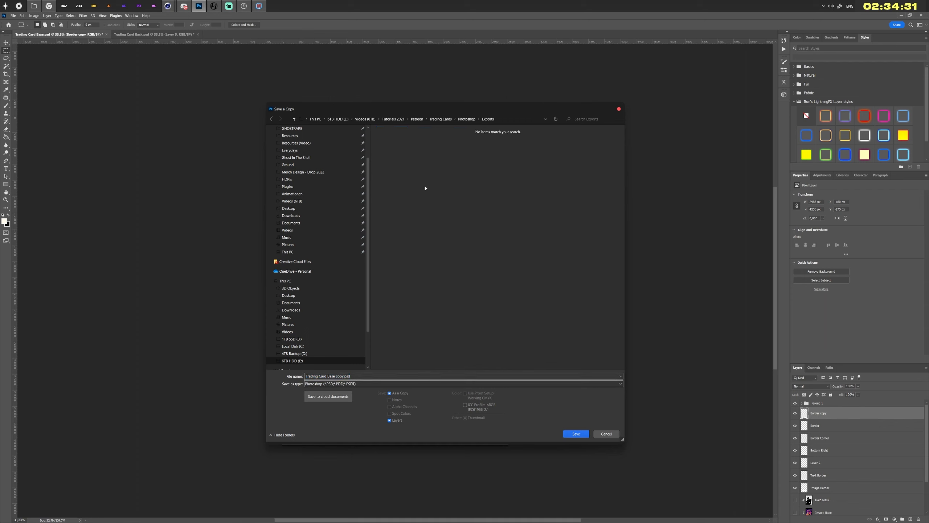
{"action": "left_click", "coordinate": [393, 384]}
{"action": "left_click", "coordinate": [329, 470]}
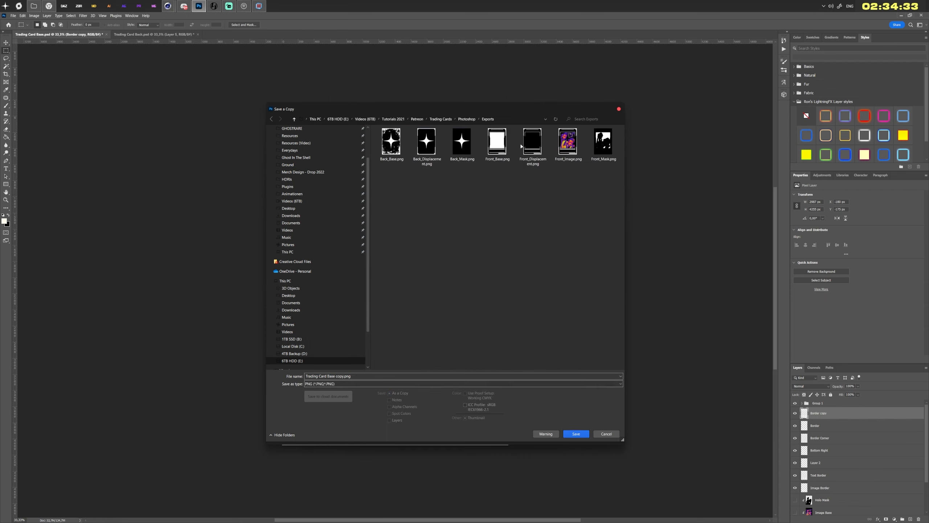
{"action": "left_click", "coordinate": [529, 146]}
{"action": "left_click", "coordinate": [324, 376]}
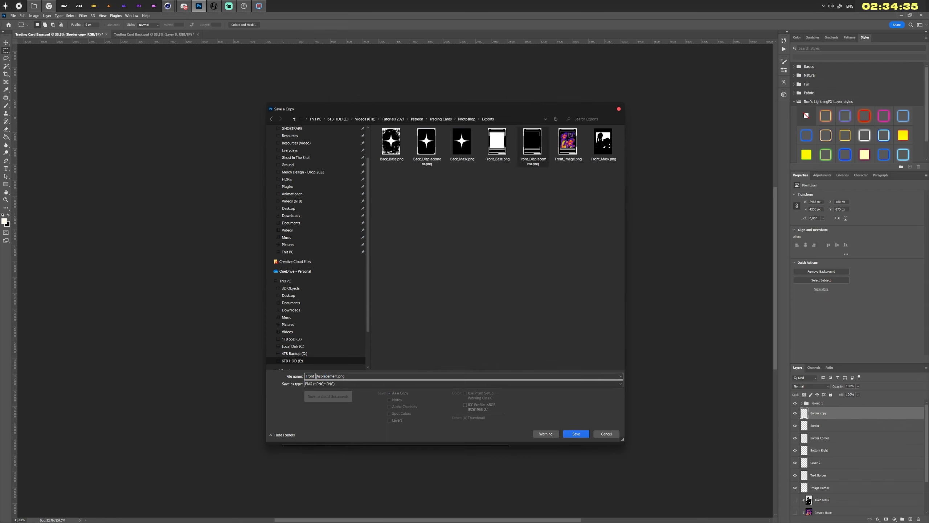
{"action": "type", "text": "Nask"}
{"action": "key", "text": "BackSpace"}
{"action": "key", "text": "BackSpace"}
{"action": "key", "text": "BackSpace"}
{"action": "type", "text": "Mask"}
{"action": "key", "text": "Return"}
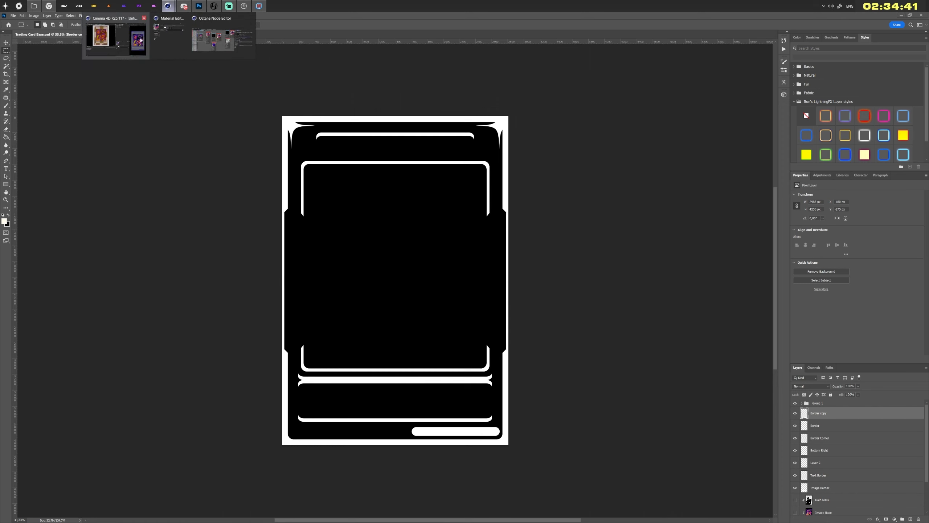
- Return to Cinema 4D and load Front_Mask 2.png into the mix's mask texture
{"action": "left_click", "coordinate": [111, 41]}
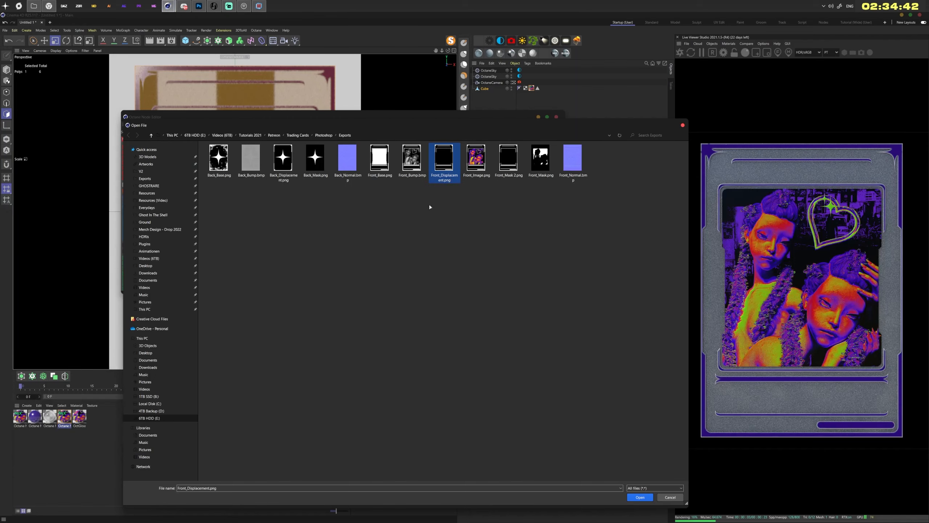
{"action": "double_click", "coordinate": [508, 158]}
{"action": "left_click", "coordinate": [516, 295]}
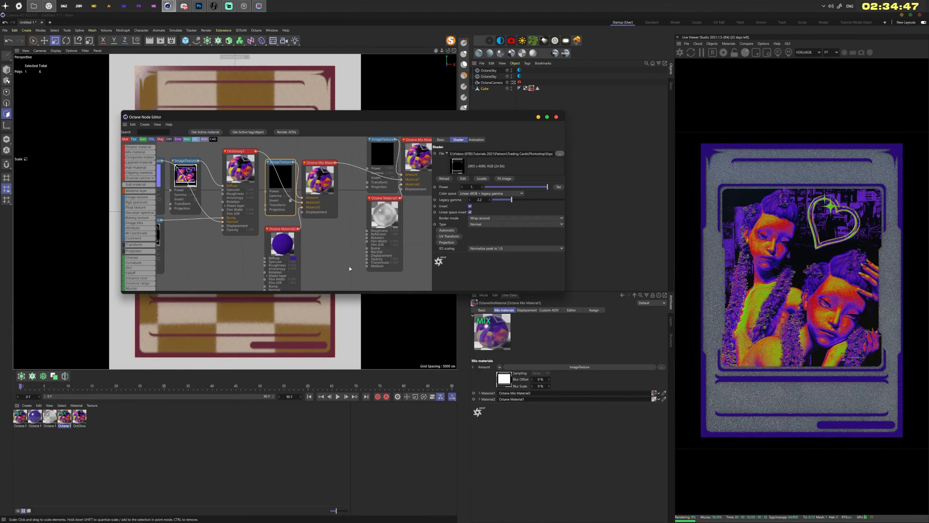
- Connect the bump and normal image textures to the Bump and Normal inputs of the purple material
{"action": "left_click", "coordinate": [282, 242]}
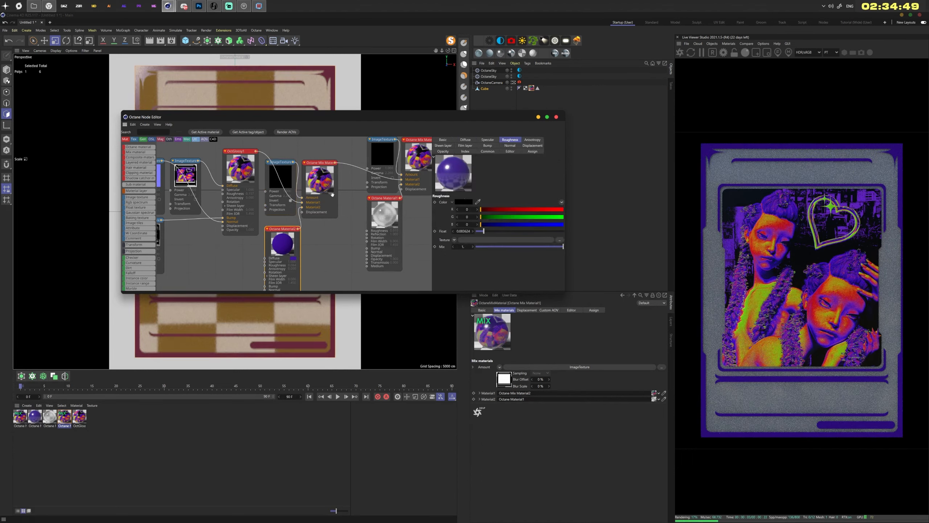
{"action": "middle_click_drag", "start_coordinate": [254, 256], "coordinate": [319, 231]}
{"action": "left_click_drag", "start_coordinate": [226, 197], "coordinate": [330, 263]}
{"action": "left_click_drag", "start_coordinate": [226, 139], "coordinate": [329, 266]}
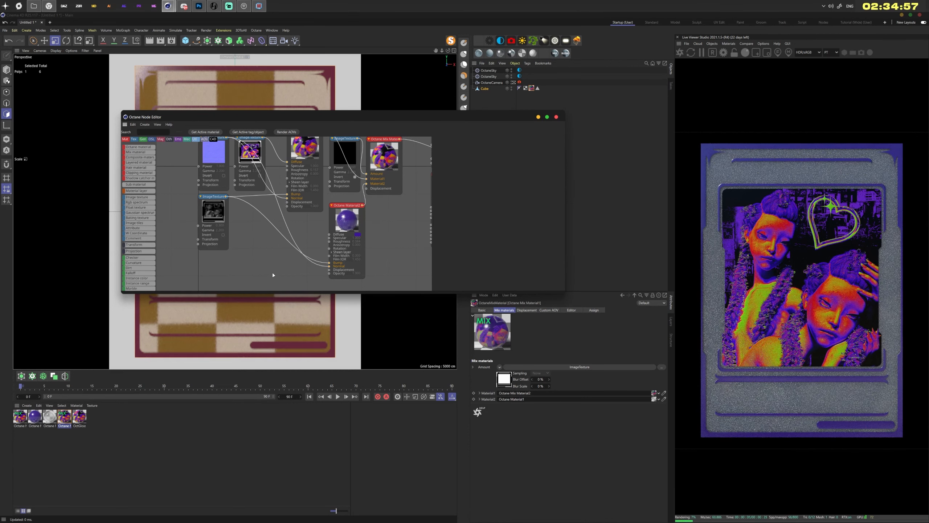
- Move the final mix, its mask texture and the clear material aside, and insert a mix material with the card mix as Material1
{"action": "middle_click_drag", "start_coordinate": [394, 231], "coordinate": [306, 260]}
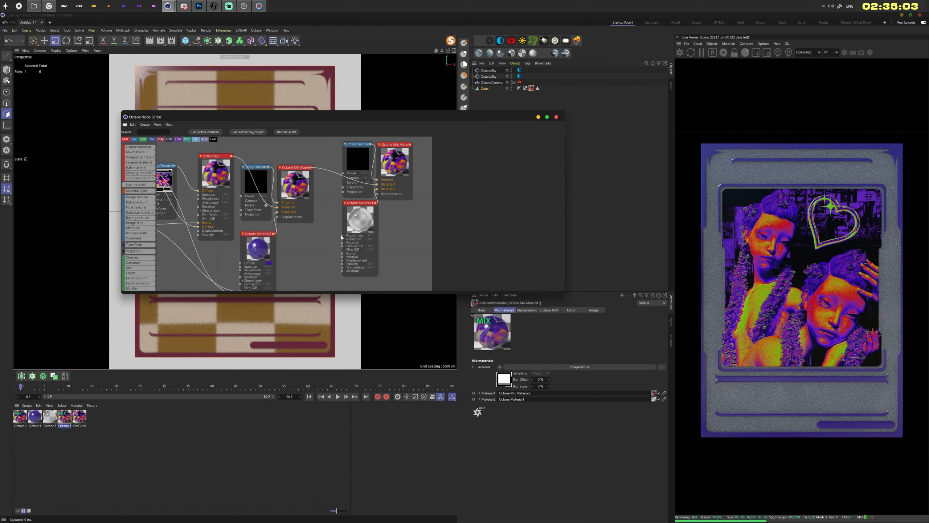
{"action": "left_click_drag", "start_coordinate": [361, 219], "coordinate": [358, 221]}
{"action": "left_click_drag", "start_coordinate": [391, 159], "coordinate": [395, 159]}
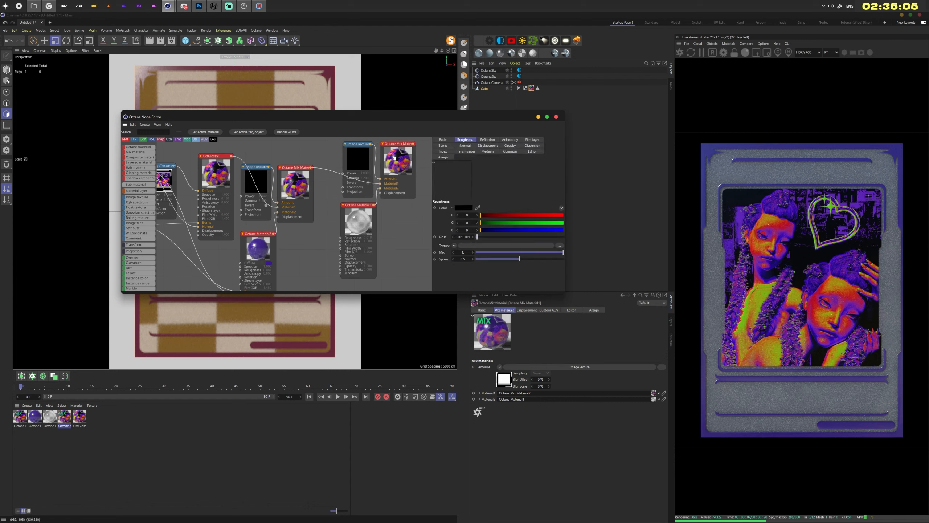
{"action": "left_click", "coordinate": [394, 159]}
{"action": "middle_click_drag", "start_coordinate": [363, 220], "coordinate": [294, 229]}
{"action": "left_click_drag", "start_coordinate": [324, 169], "coordinate": [358, 169]}
{"action": "left_click_drag", "start_coordinate": [288, 171], "coordinate": [317, 168]}
{"action": "left_click_drag", "start_coordinate": [291, 228], "coordinate": [324, 227]}
{"action": "left_click", "coordinate": [324, 227]}
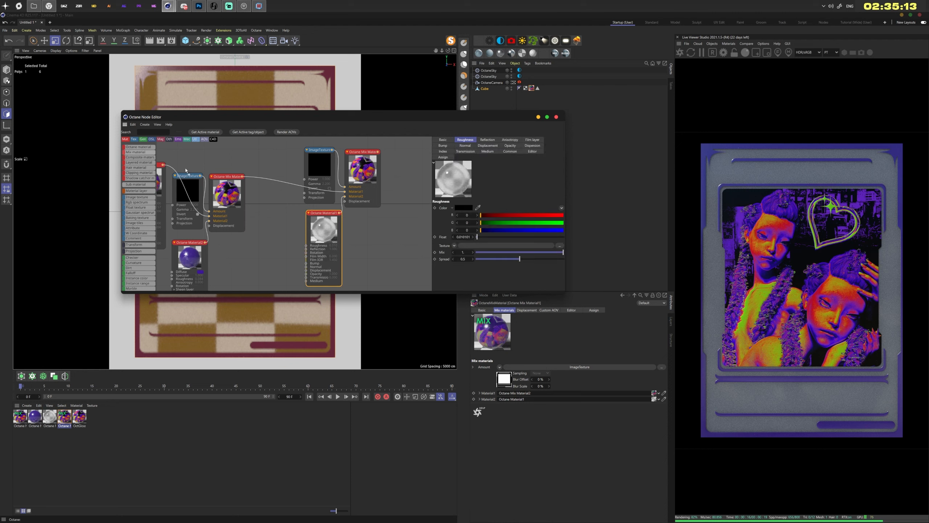
{"action": "mouse_move", "coordinate": [266, 199]}
{"action": "left_mouse_down"}
{"action": "mouse_move", "coordinate": [269, 188]}
{"action": "mouse_move", "coordinate": [256, 214]}
{"action": "mouse_move", "coordinate": [274, 195]}
{"action": "left_mouse_up"}
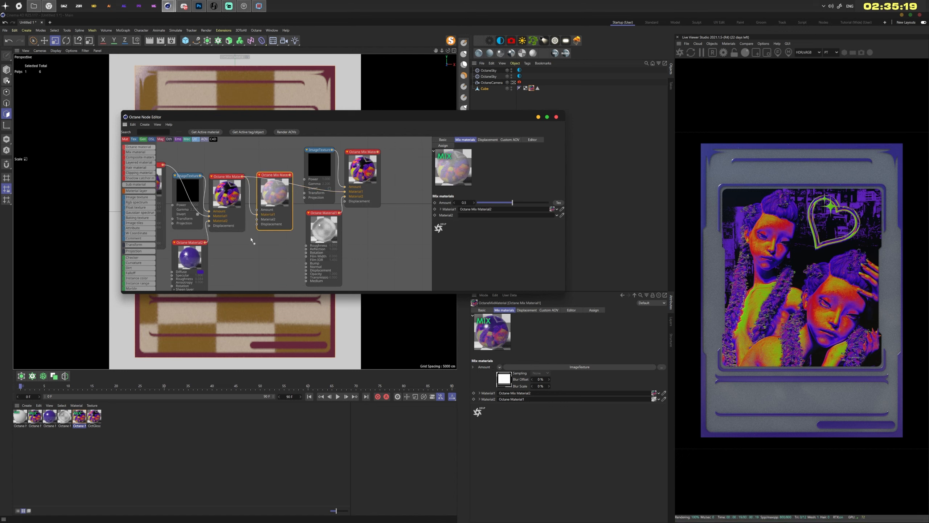
- Add a new Octane material node below the new mix and set its material type to Glossy
{"action": "left_click_drag", "start_coordinate": [251, 241], "coordinate": [258, 242]}
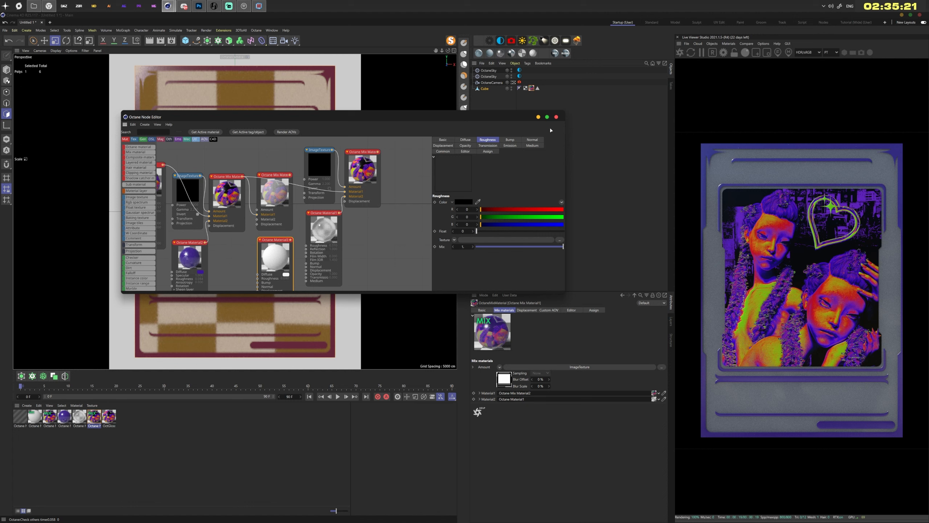
{"action": "left_click", "coordinate": [464, 140]}
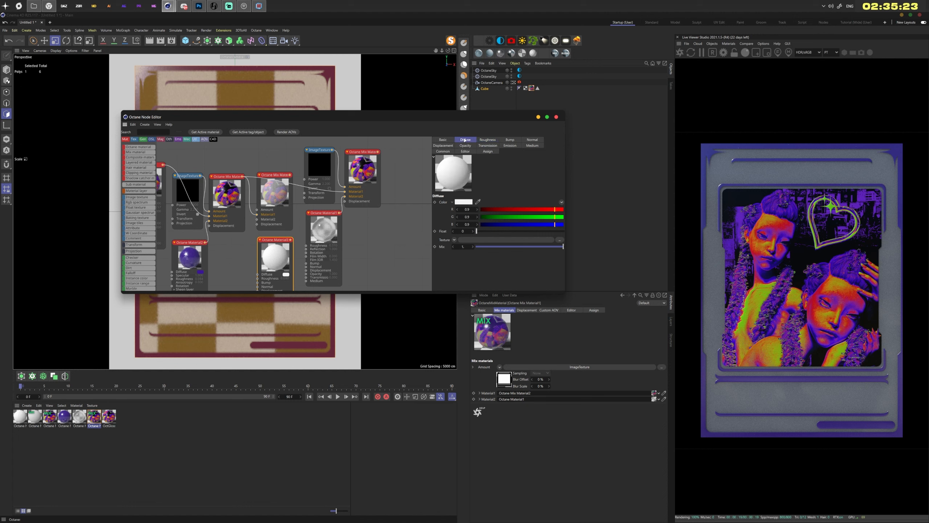
{"action": "left_click", "coordinate": [444, 140]}
{"action": "left_click", "coordinate": [508, 217]}
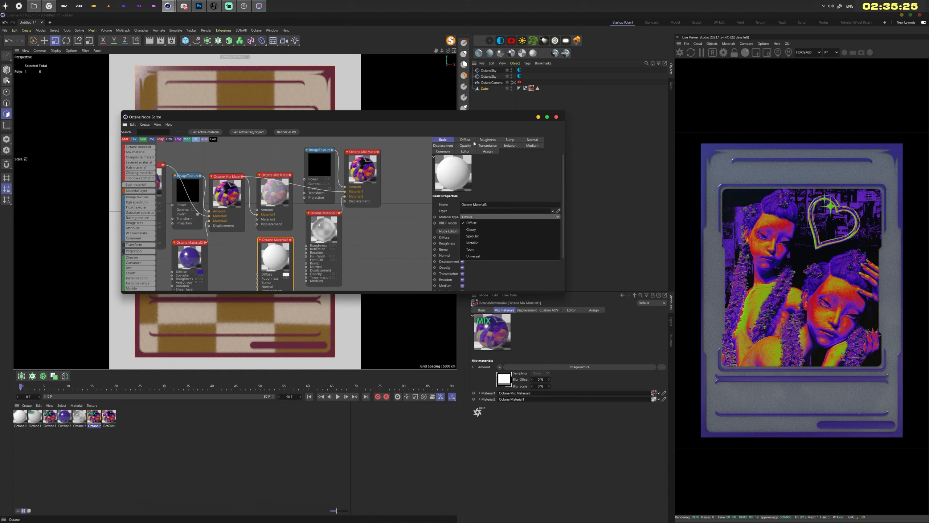
{"action": "left_click", "coordinate": [471, 230]}
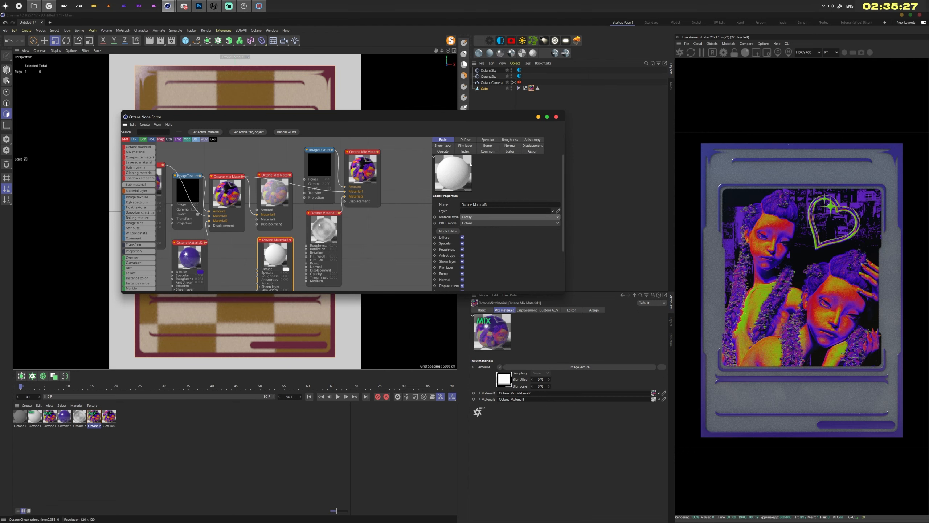
- Save the project as Trading Card Tutorial in the Trading Cards folder
{"action": "key", "text": "ctrl+s"}
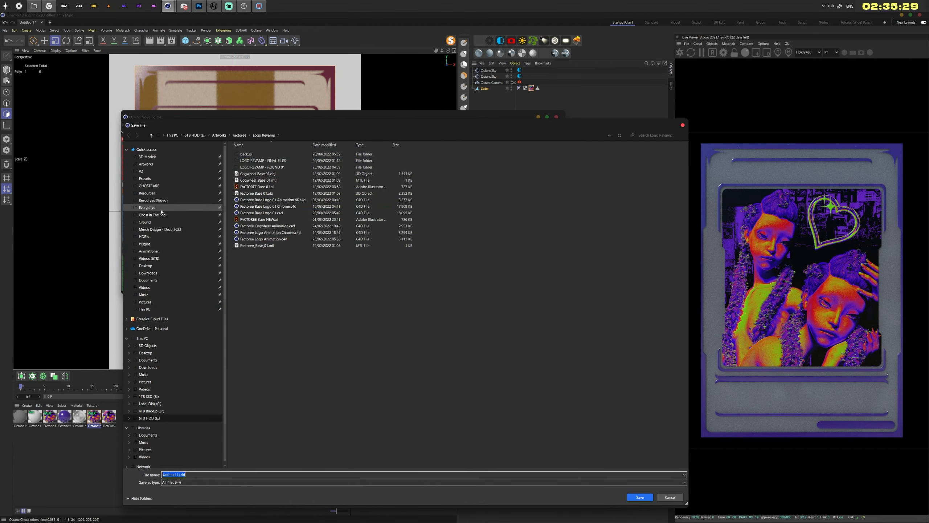
{"action": "left_click", "coordinate": [149, 258]}
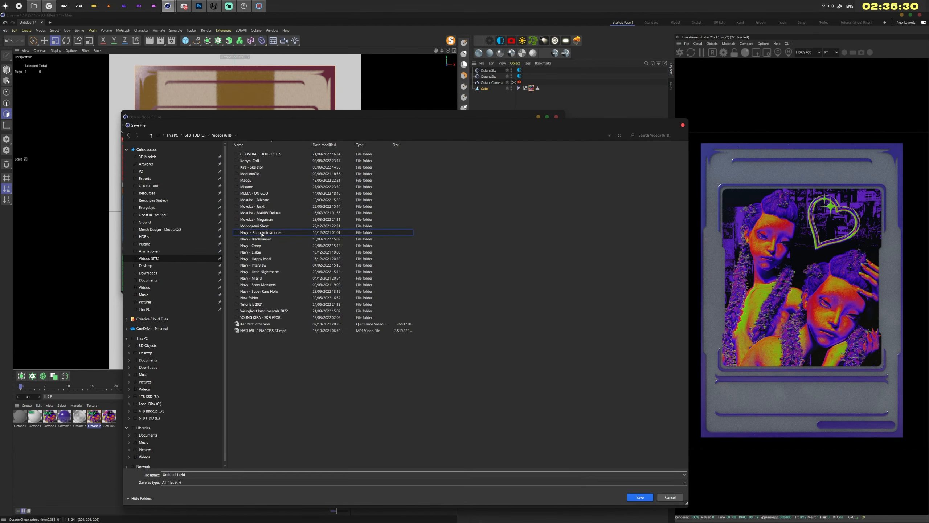
{"action": "double_click", "coordinate": [258, 304]}
{"action": "left_click", "coordinate": [162, 172]}
{"action": "left_click", "coordinate": [272, 136]}
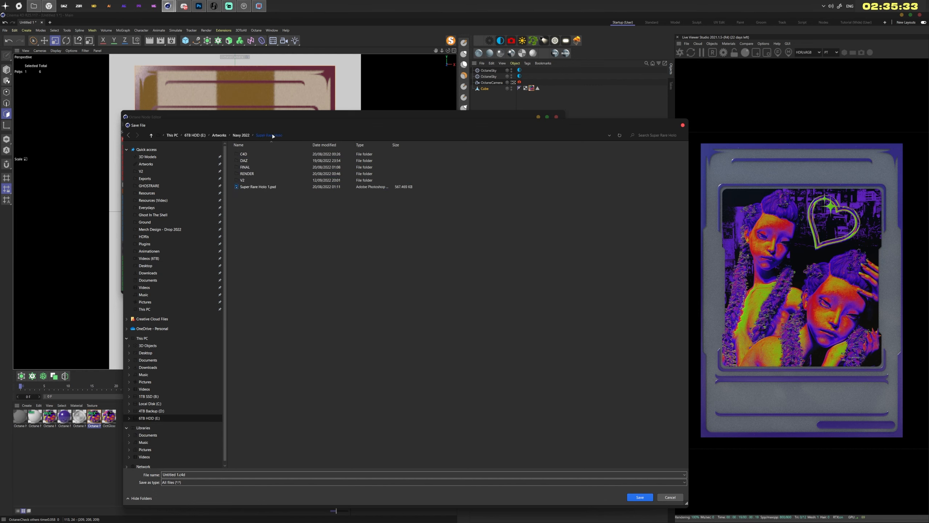
{"action": "left_click", "coordinate": [144, 178]}
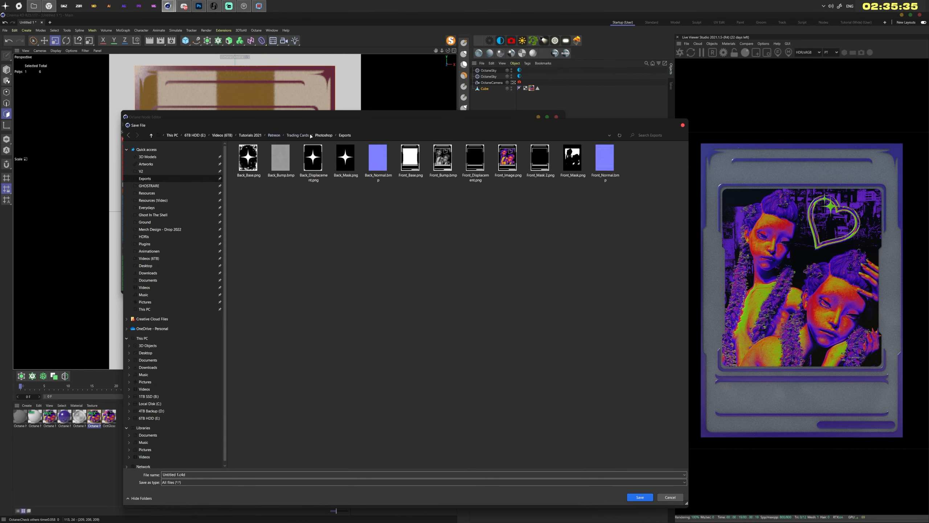
{"action": "left_click", "coordinate": [297, 135]}
{"action": "left_click", "coordinate": [244, 474]}
{"action": "type", "text": "Tradi"}
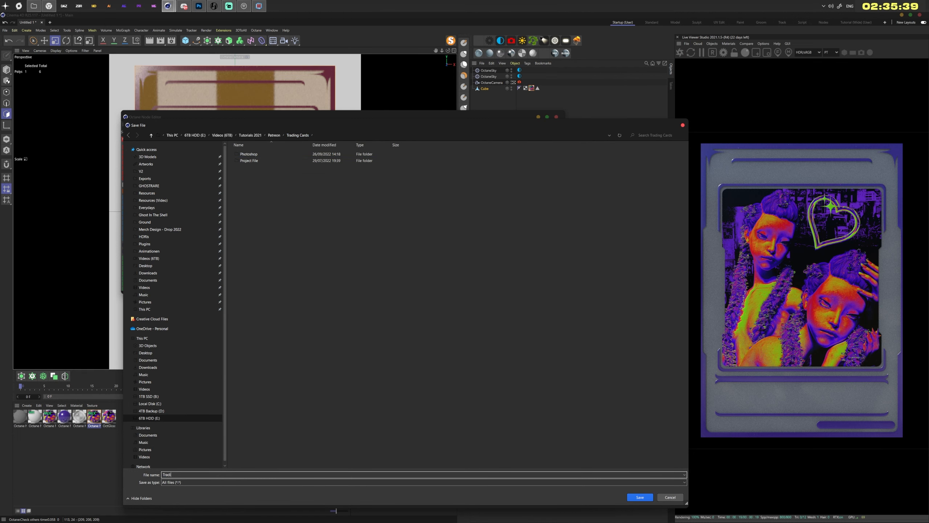
{"action": "type", "text": "ng Card Tutorial"}
{"action": "key", "text": "Return"}
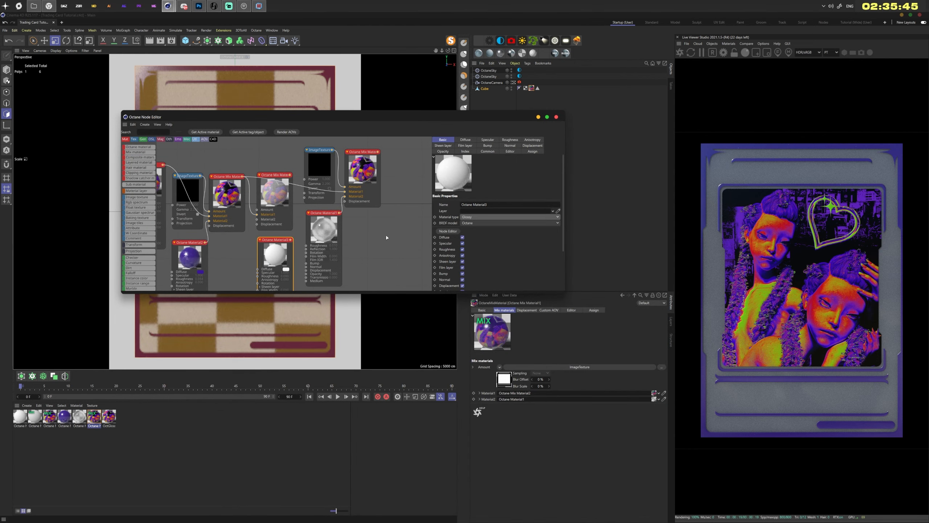
- Set the new glossy material's specular color to pure white (RGB 255, 255, 255)
{"action": "left_click_drag", "start_coordinate": [274, 240], "coordinate": [273, 239]}
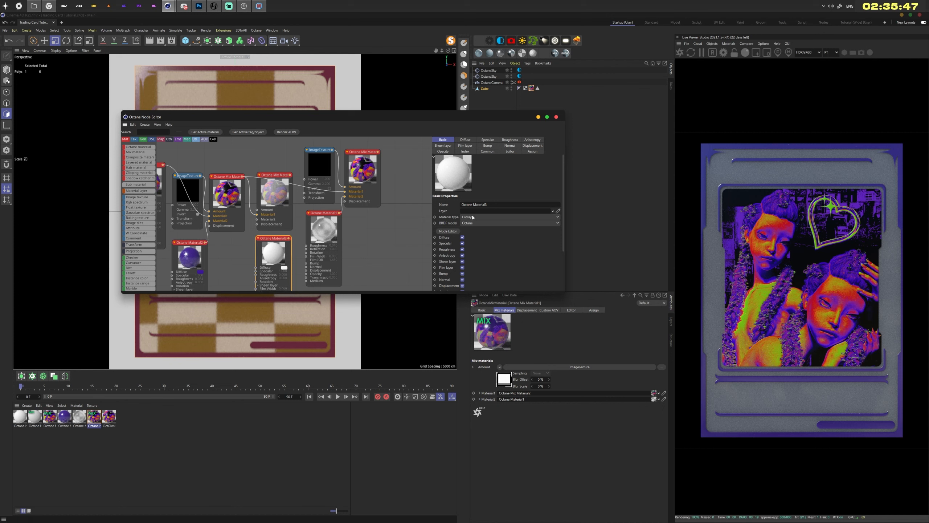
{"action": "left_click", "coordinate": [457, 153]}
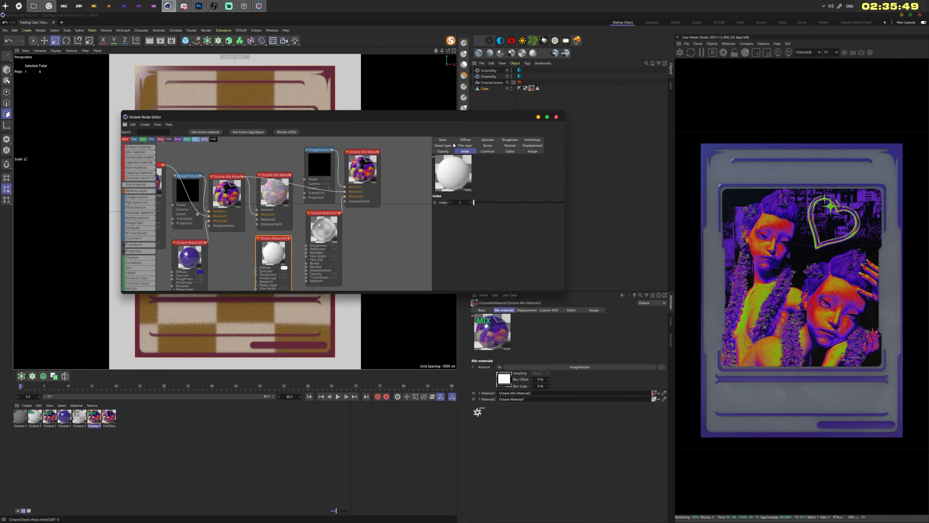
{"action": "left_click", "coordinate": [488, 140]}
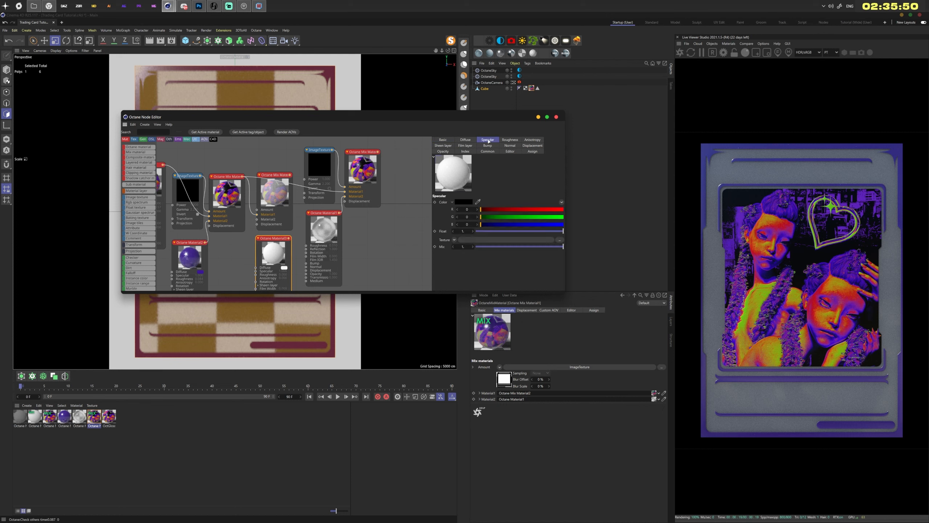
{"action": "left_click", "coordinate": [464, 204]}
{"action": "left_click_drag", "start_coordinate": [426, 246], "coordinate": [403, 231]}
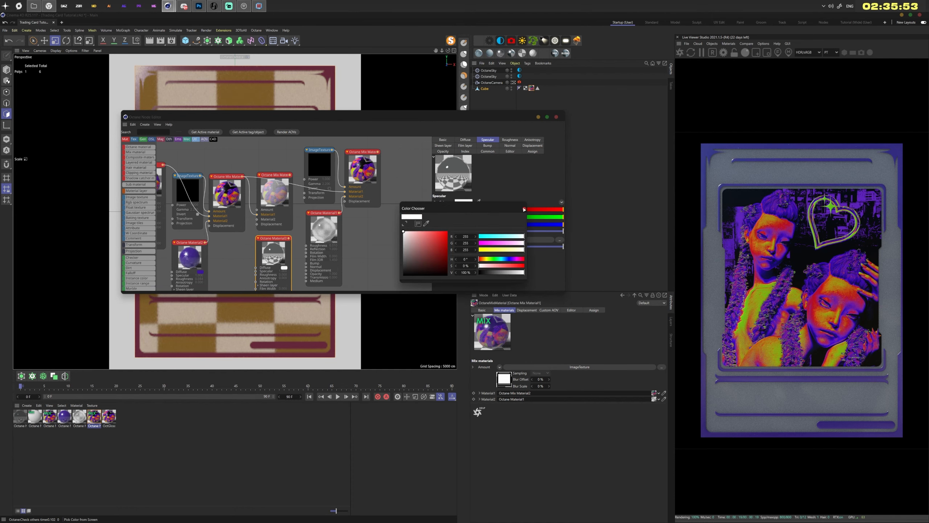
{"action": "left_click", "coordinate": [524, 209]}
{"action": "middle_click_drag", "start_coordinate": [216, 247], "coordinate": [263, 201]}
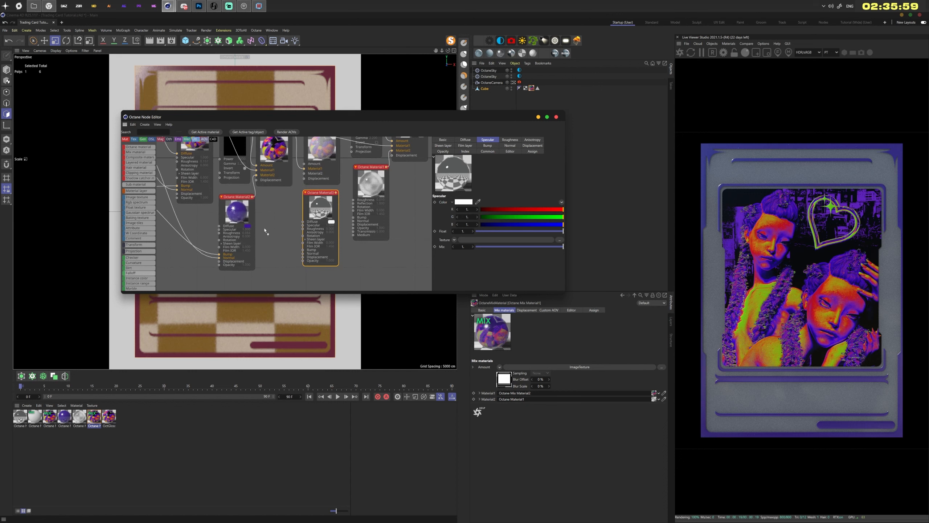
- Add a Falloff map feeding the new glossy material's Film Width, and connect the front portrait image texture to its Diffuse input
{"action": "left_click_drag", "start_coordinate": [266, 231], "coordinate": [304, 244]}
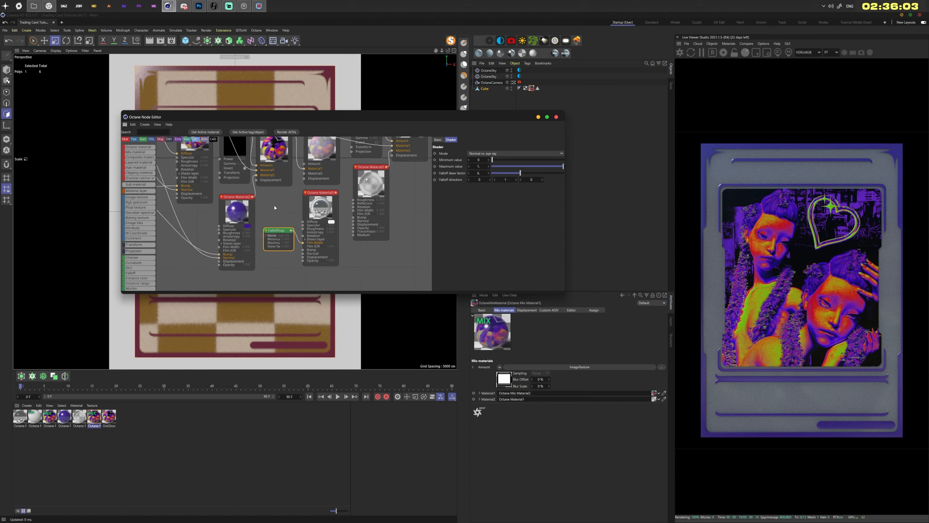
{"action": "middle_click_drag", "start_coordinate": [275, 206], "coordinate": [292, 233]}
{"action": "middle_click_drag", "start_coordinate": [170, 160], "coordinate": [188, 159]}
{"action": "left_click_drag", "start_coordinate": [186, 157], "coordinate": [337, 249]}
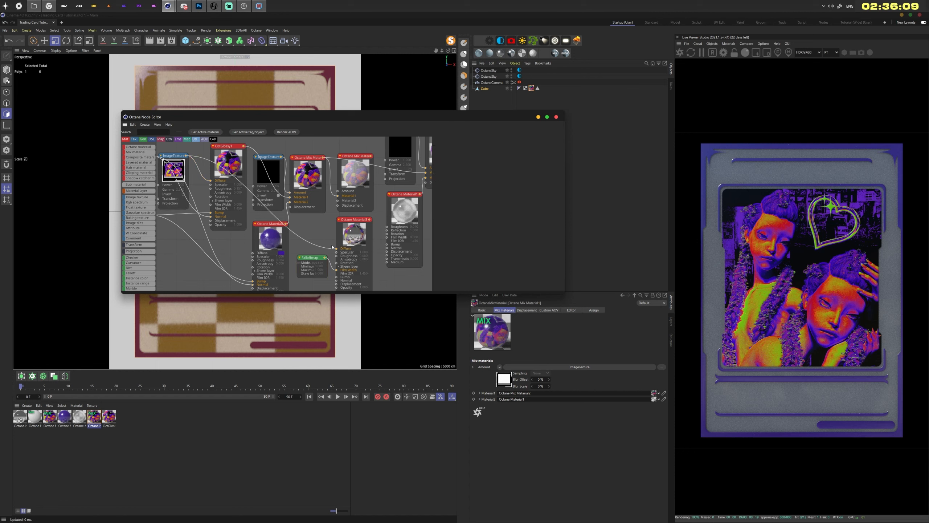
{"action": "middle_click_drag", "start_coordinate": [321, 222], "coordinate": [308, 205]}
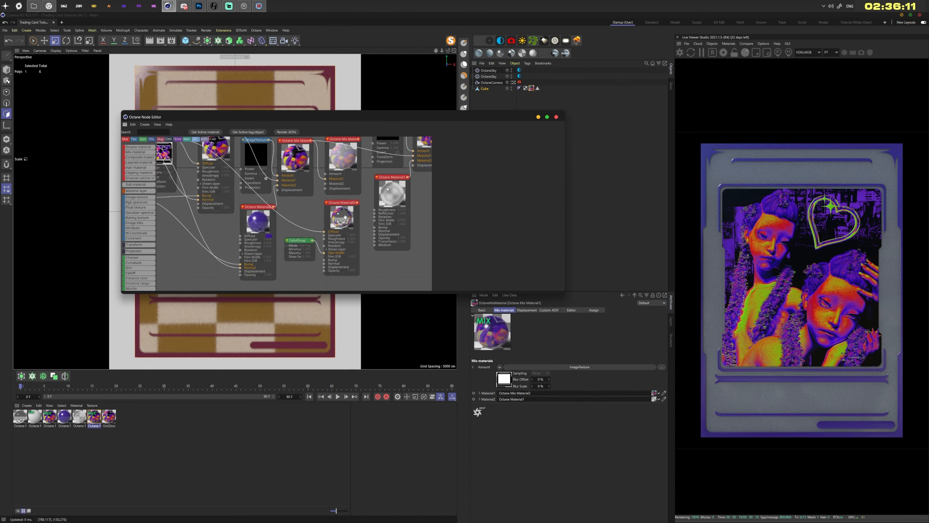
- Connect the new glossy material to the Material2 input of the newly inserted mix material
{"action": "mouse_move", "coordinate": [345, 218]}
{"action": "left_mouse_down"}
{"action": "mouse_move", "coordinate": [352, 220]}
{"action": "mouse_move", "coordinate": [342, 217]}
{"action": "left_mouse_up"}
{"action": "middle_click_drag", "start_coordinate": [323, 205], "coordinate": [312, 226]}
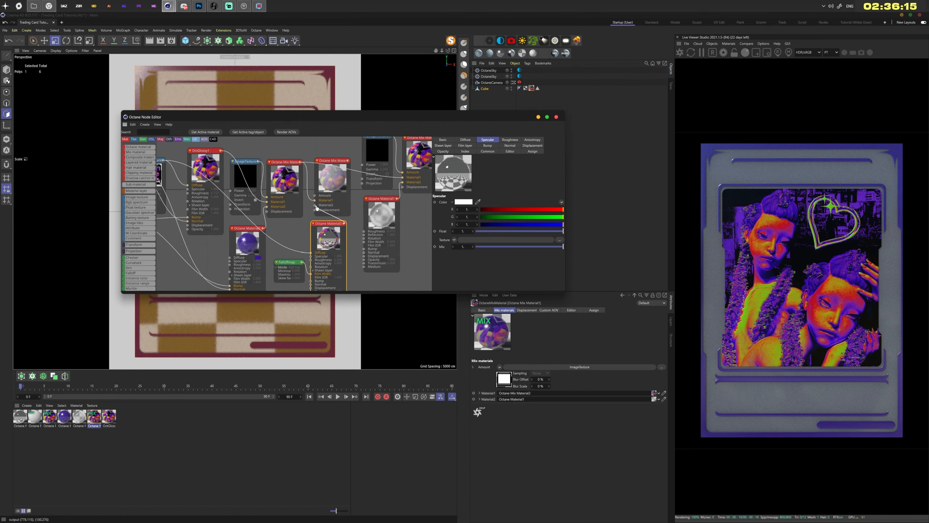
{"action": "left_click_drag", "start_coordinate": [317, 208], "coordinate": [315, 205]}
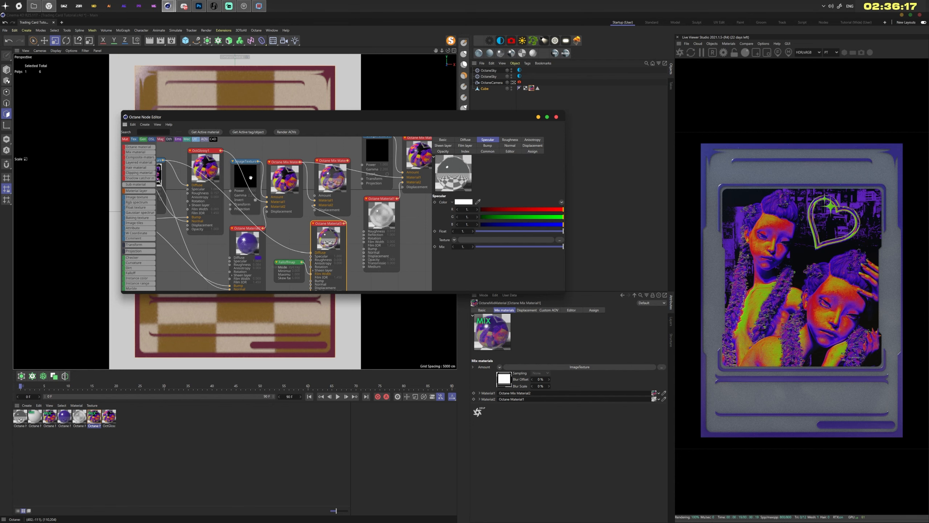
- Duplicate the first mix's mask texture node above the new mix and load Front_Mask.png from the Exports folder into the copy
{"action": "left_click_drag", "start_coordinate": [246, 174], "coordinate": [332, 113]}
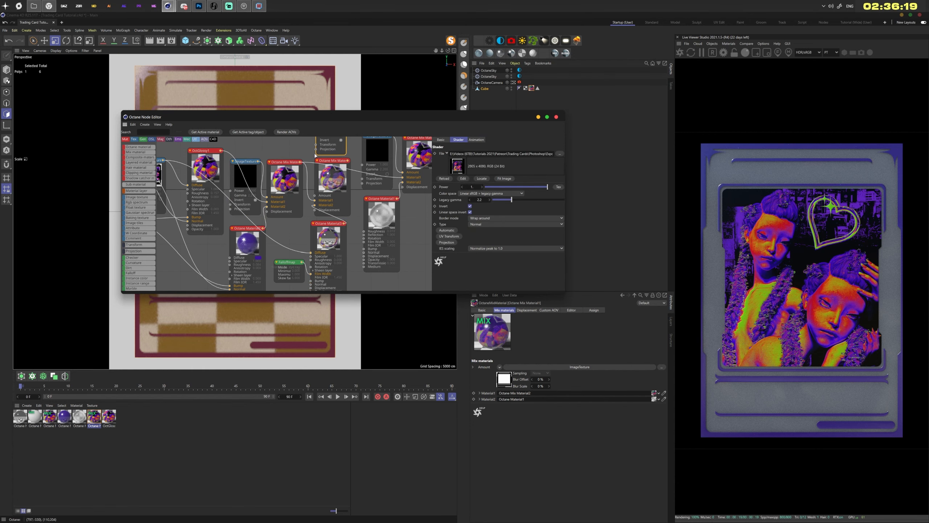
{"action": "middle_click_drag", "start_coordinate": [315, 156], "coordinate": [309, 207]}
{"action": "left_click_drag", "start_coordinate": [326, 165], "coordinate": [324, 162]}
{"action": "left_click", "coordinate": [558, 155]}
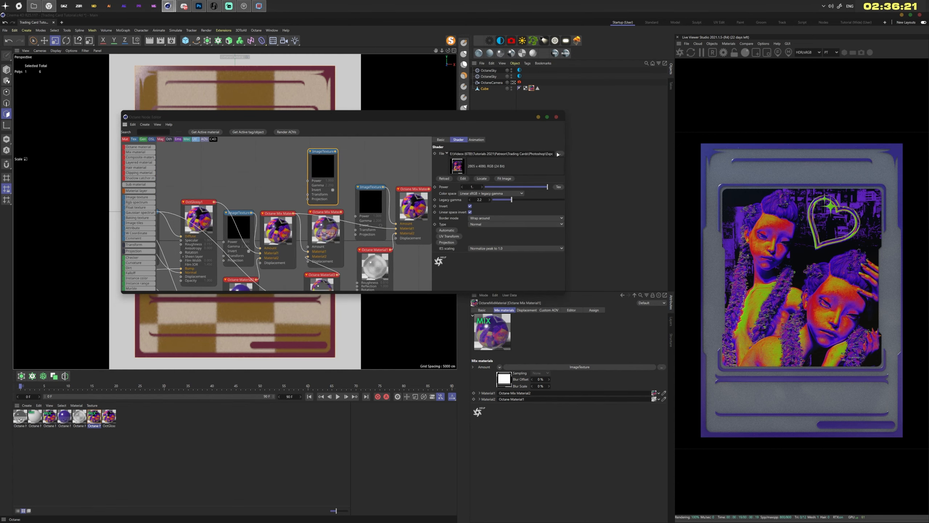
{"action": "left_click", "coordinate": [541, 158]}
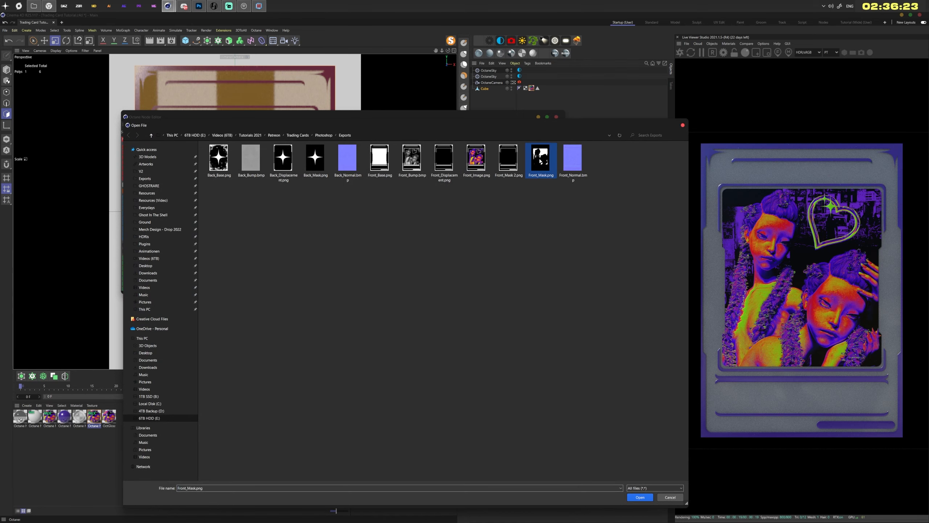
{"action": "double_click", "coordinate": [541, 160]}
{"action": "left_click", "coordinate": [517, 297]}
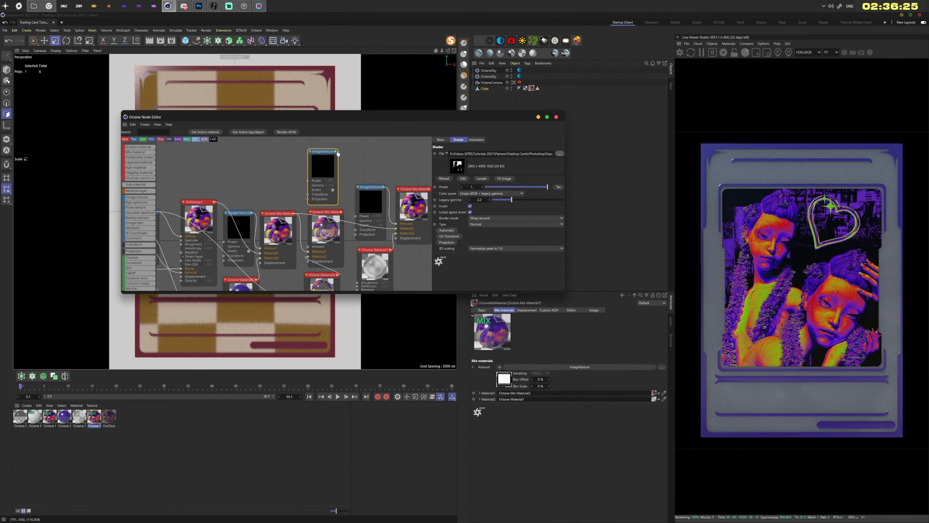
- Connect the duplicated mask texture to the new mix's Amount, and that mix to the final mix's Material1 input
{"action": "left_click_drag", "start_coordinate": [349, 175], "coordinate": [309, 247]}
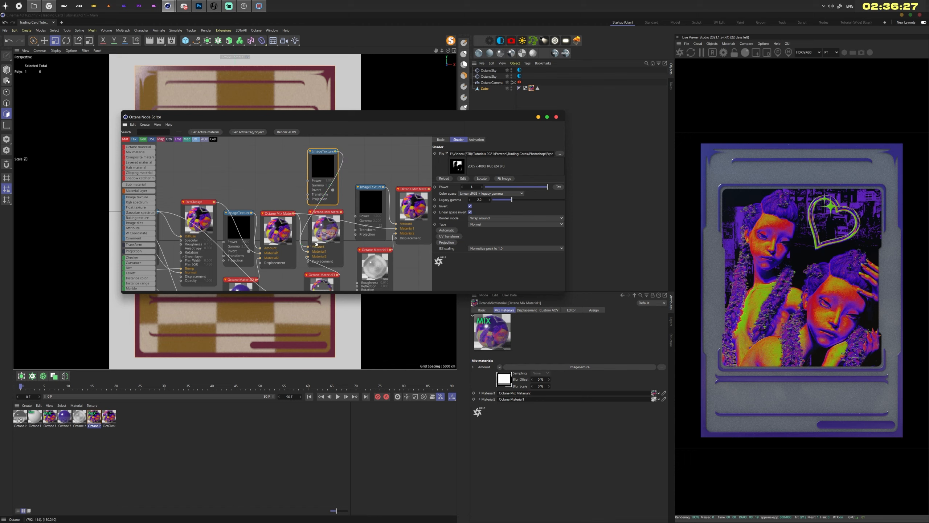
{"action": "left_click_drag", "start_coordinate": [341, 213], "coordinate": [392, 229]}
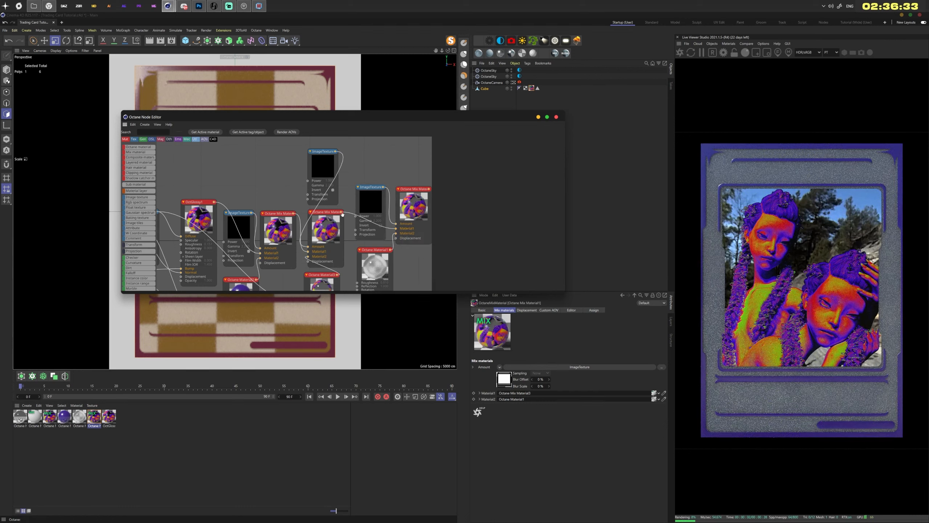
- Tune the new glossy material's index, lowering it to the minimum, and refresh the live render
{"action": "middle_click_drag", "start_coordinate": [346, 190], "coordinate": [365, 158]}
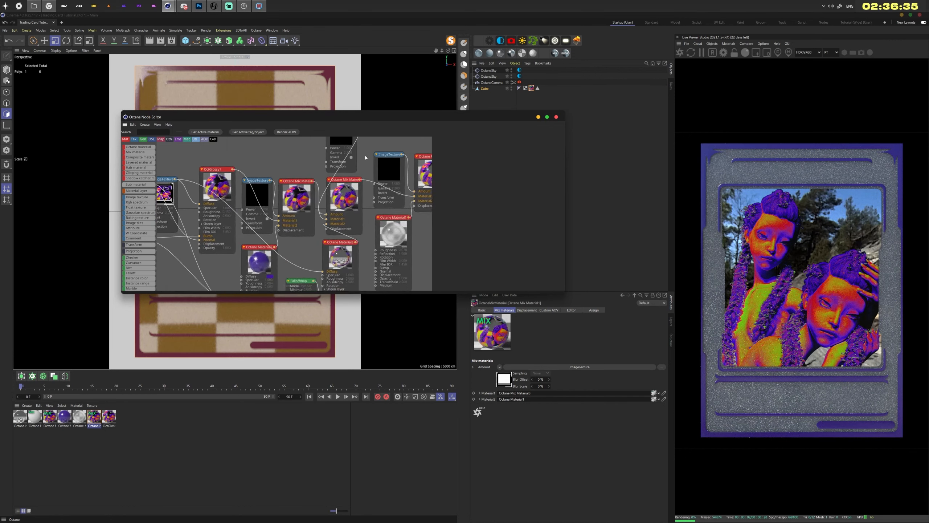
{"action": "left_click", "coordinate": [348, 238]}
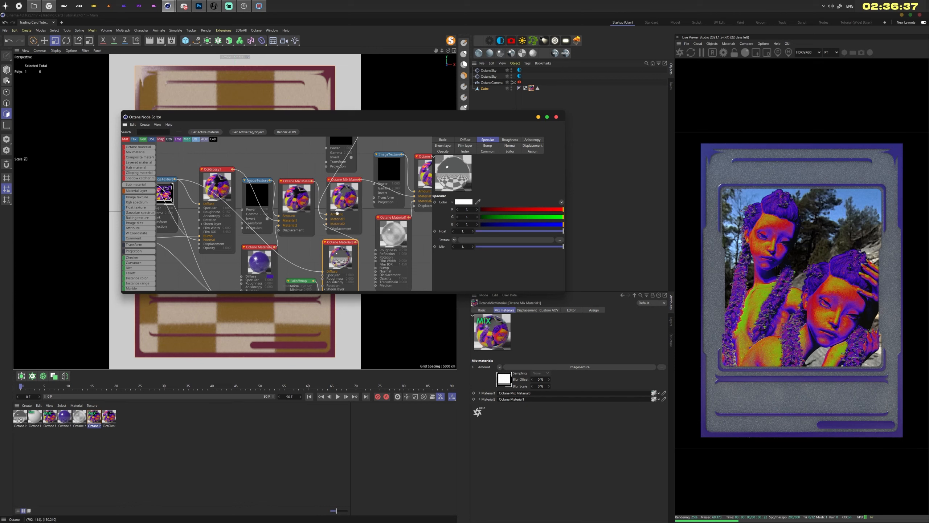
{"action": "middle_click_drag", "start_coordinate": [348, 239], "coordinate": [351, 177]}
{"action": "left_click", "coordinate": [465, 152]}
{"action": "left_click", "coordinate": [503, 203]}
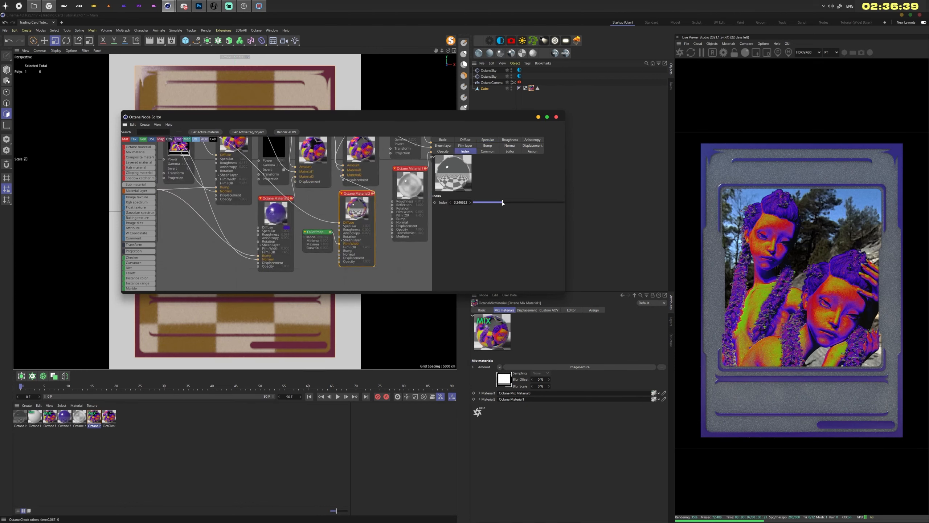
{"action": "left_click_drag", "start_coordinate": [484, 204], "coordinate": [487, 203]}
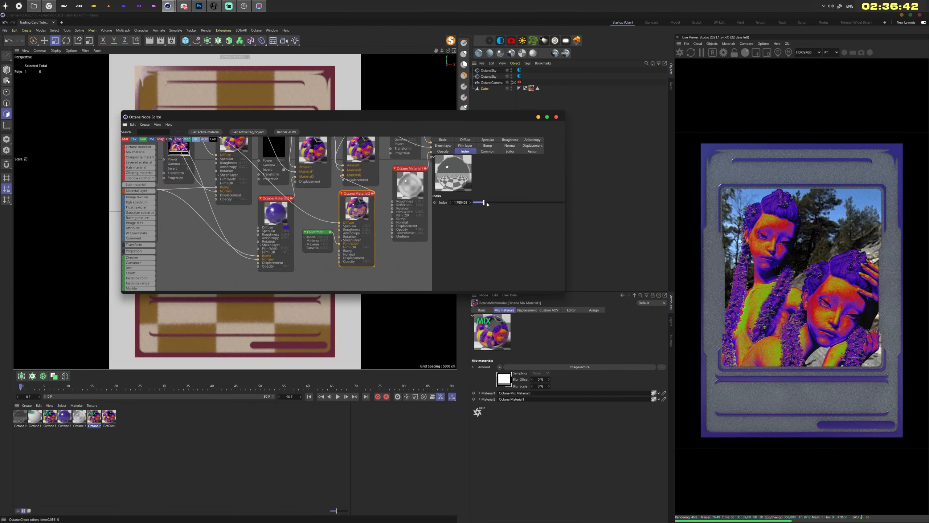
{"action": "left_click", "coordinate": [681, 53]}
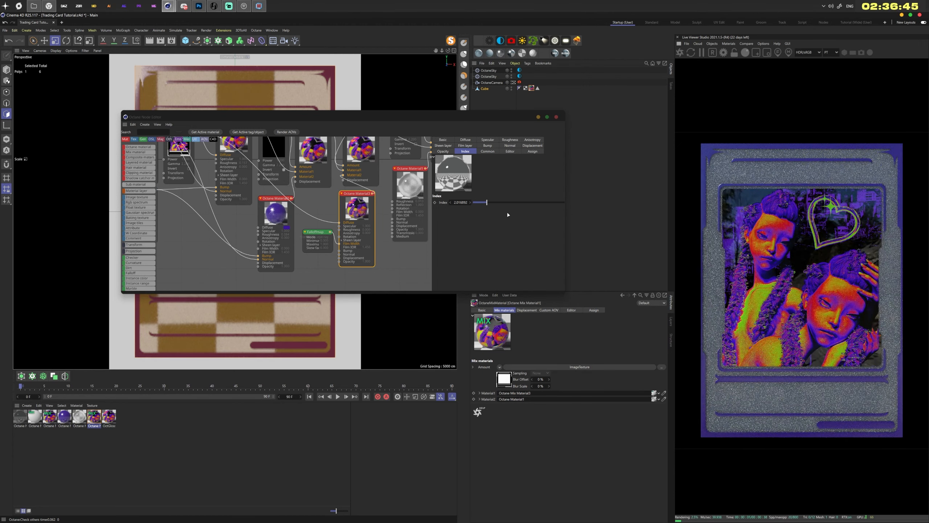
{"action": "left_click_drag", "start_coordinate": [487, 203], "coordinate": [470, 203]}
- Set the Falloff map's skew factor to about 1.57 and its maximum value to about 0.84
{"action": "middle_click_drag", "start_coordinate": [325, 214], "coordinate": [323, 225]}
{"action": "left_click", "coordinate": [315, 243]}
{"action": "left_click_drag", "start_coordinate": [520, 174], "coordinate": [498, 174]}
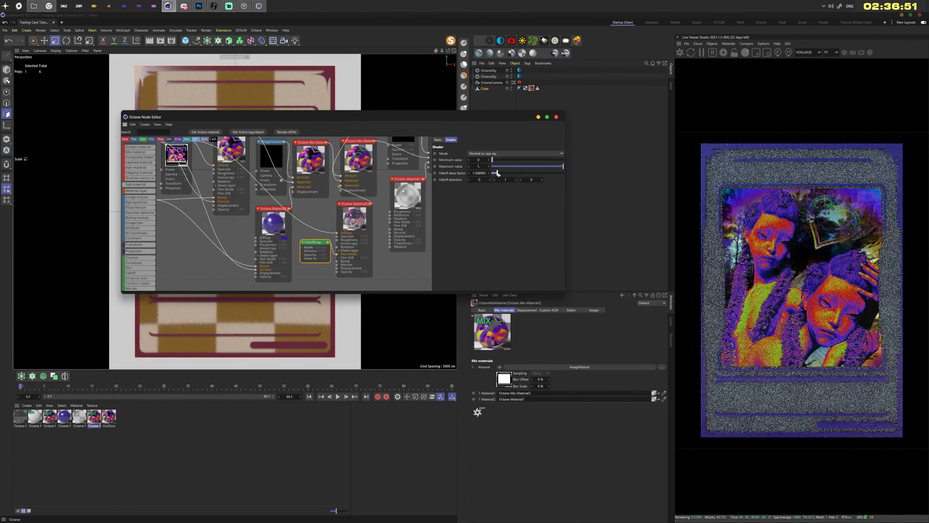
{"action": "mouse_move", "coordinate": [552, 165]}
{"action": "left_mouse_down"}
{"action": "mouse_move", "coordinate": [566, 167]}
{"action": "mouse_move", "coordinate": [551, 167]}
{"action": "left_mouse_up"}
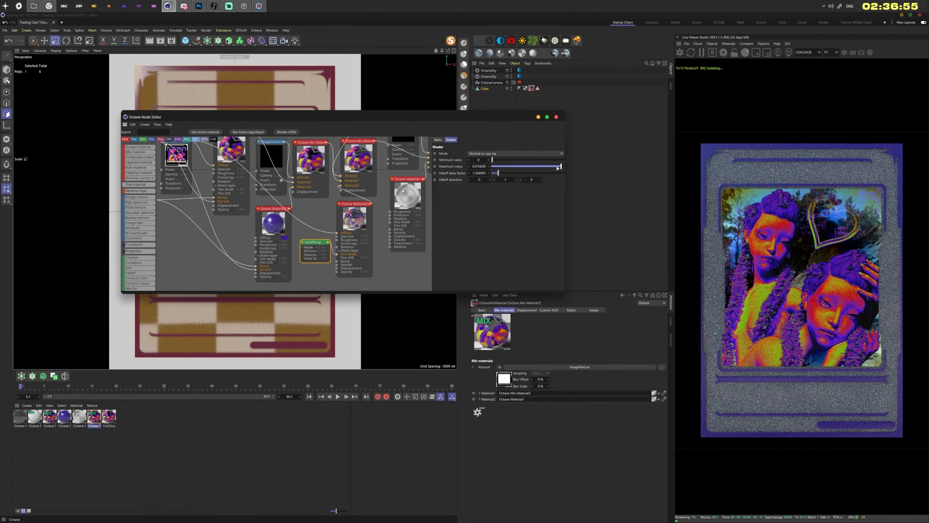
- Set the new glossy material's roughness to about 0.14 and connect the front bump and normal textures to its Bump and Normal inputs
{"action": "left_click", "coordinate": [353, 214]}
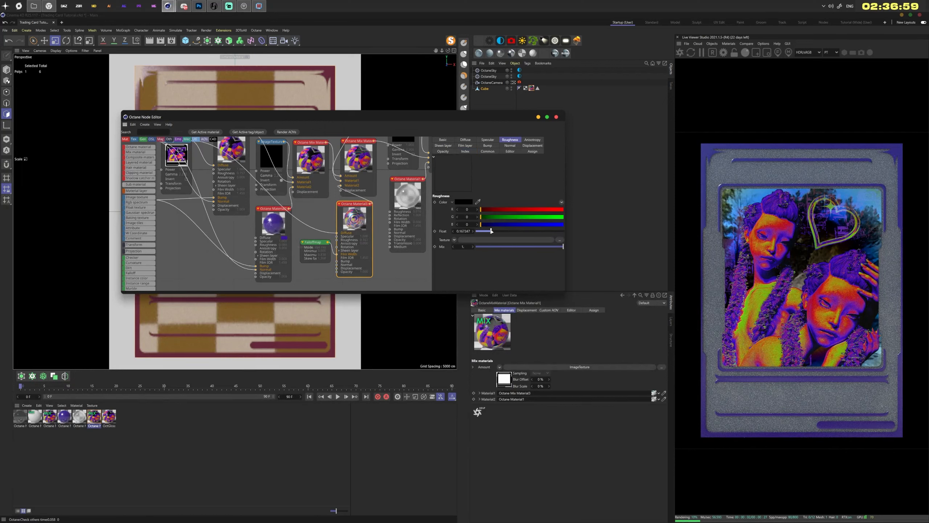
{"action": "left_click_drag", "start_coordinate": [490, 231], "coordinate": [490, 232]}
{"action": "middle_click_drag", "start_coordinate": [289, 228], "coordinate": [359, 235]}
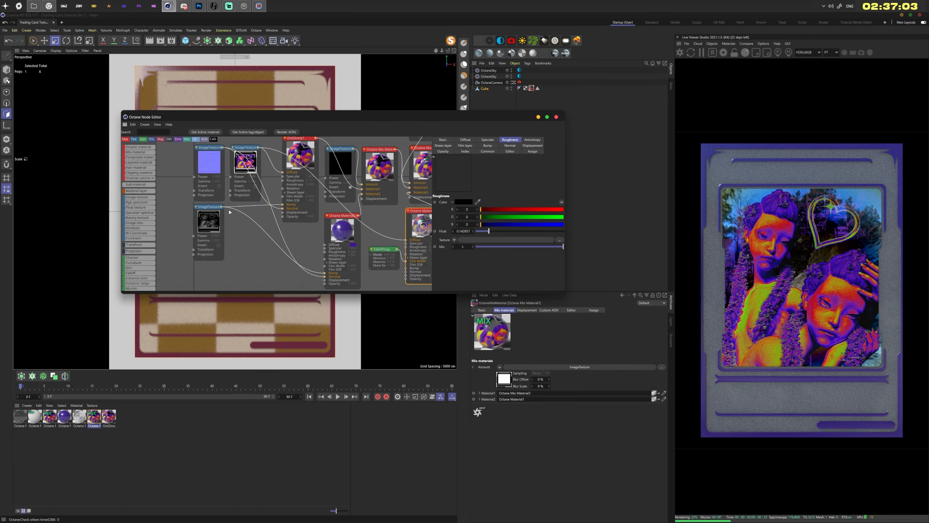
{"action": "left_click_drag", "start_coordinate": [221, 207], "coordinate": [406, 268]}
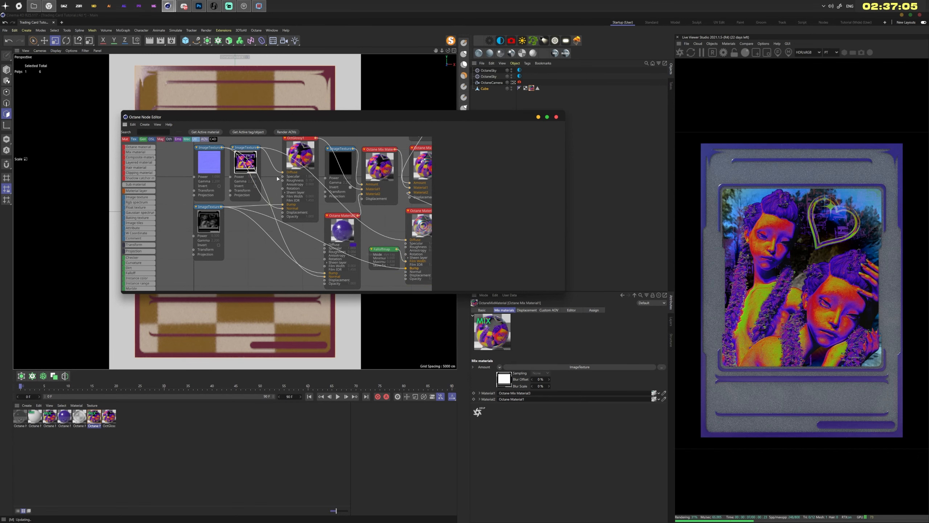
{"action": "left_click_drag", "start_coordinate": [223, 148], "coordinate": [408, 274]}
{"action": "middle_click_drag", "start_coordinate": [353, 274], "coordinate": [285, 277]}
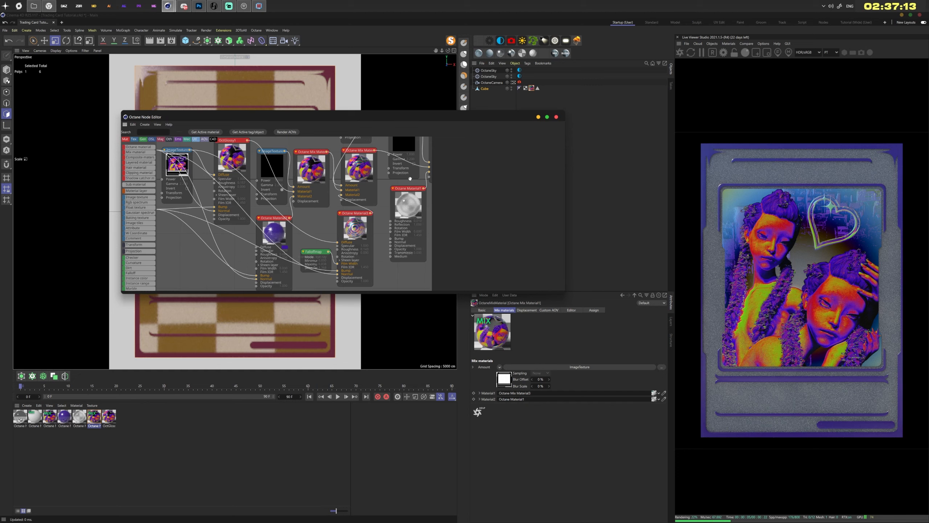
- Raise the Falloff map's maximum value to about 0.95 and fine-tune its falloff skew factor
{"action": "left_click", "coordinate": [312, 251]}
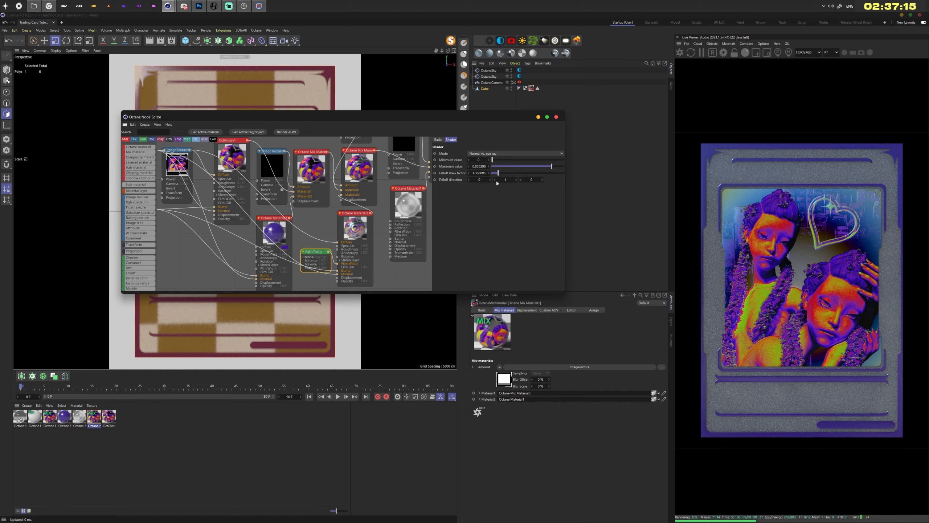
{"action": "left_click_drag", "start_coordinate": [529, 169], "coordinate": [560, 166]}
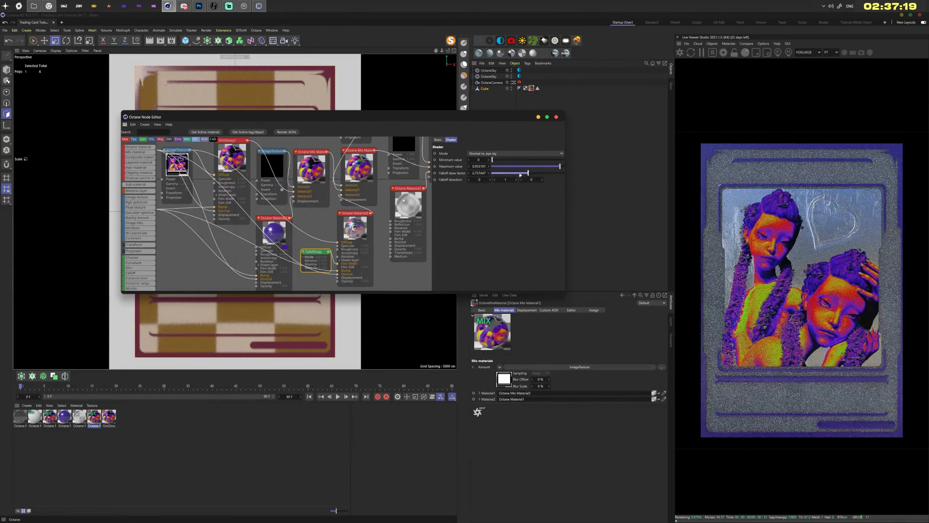
{"action": "left_click_drag", "start_coordinate": [498, 173], "coordinate": [500, 175]}
- Lower the glossy material's roughness to about 0.08, close the node editor and deselect the material
{"action": "left_click", "coordinate": [354, 227]}
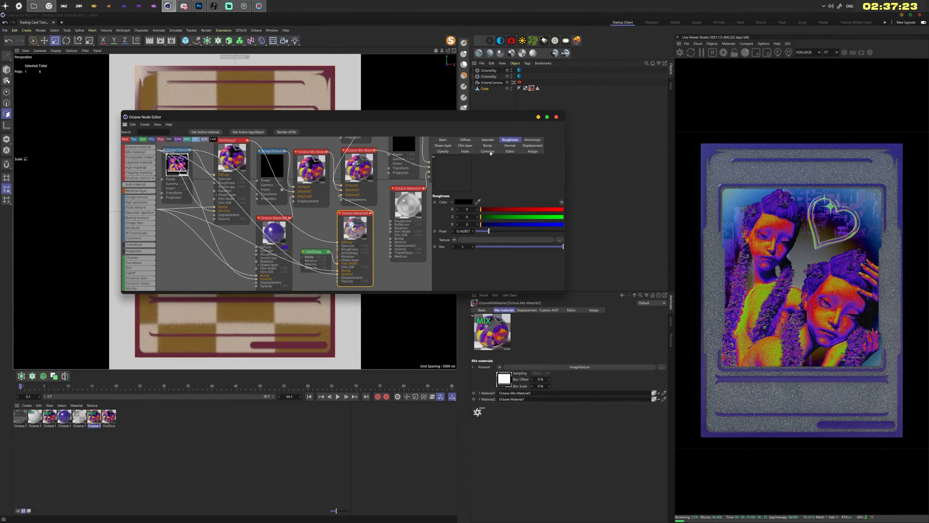
{"action": "left_click_drag", "start_coordinate": [482, 232], "coordinate": [483, 232]}
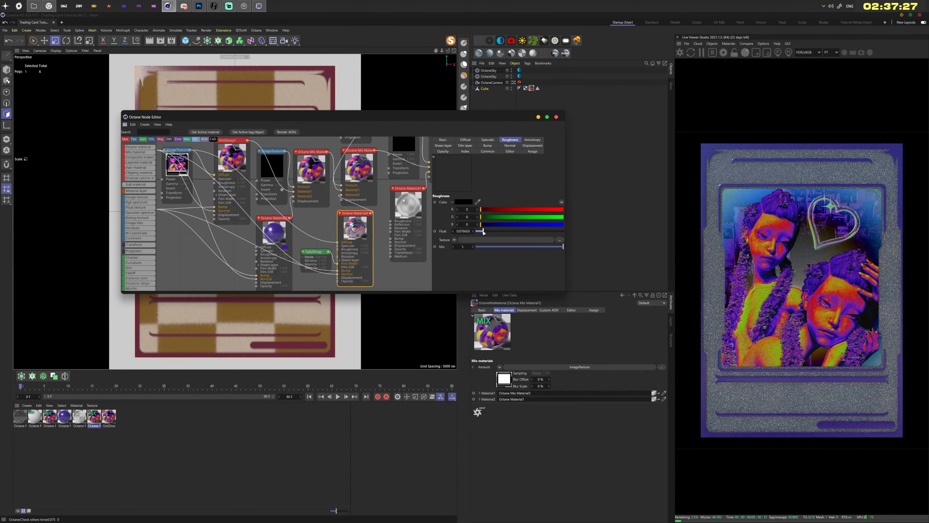
{"action": "left_click", "coordinate": [556, 117]}
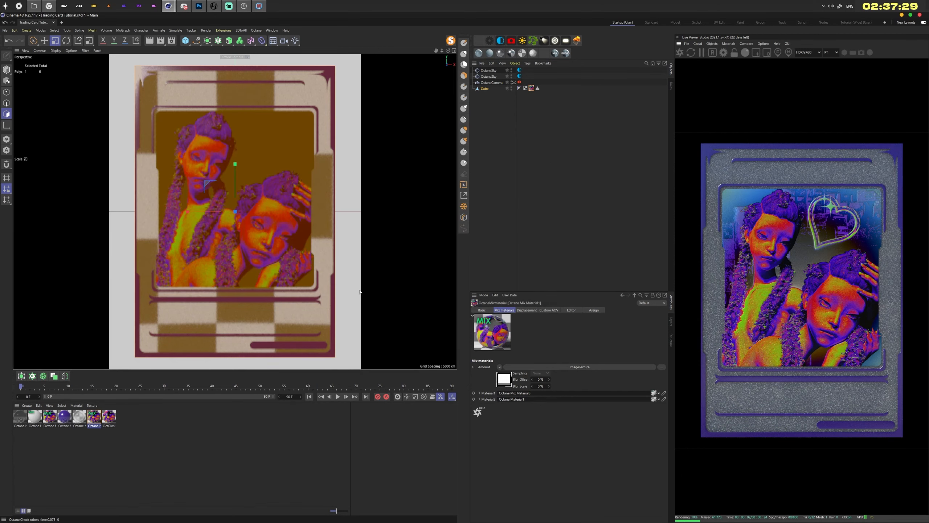
{"action": "left_click", "coordinate": [135, 429]}
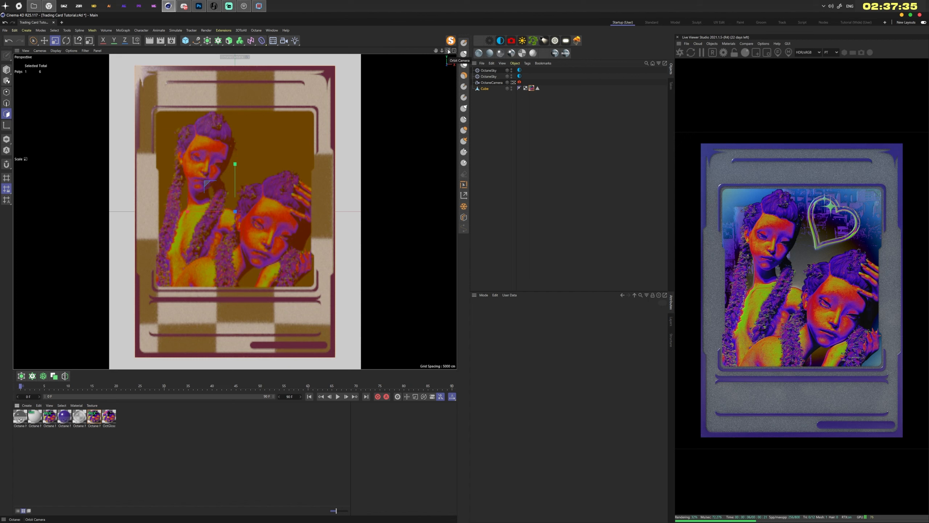
- Open the clear specular material, Octane Material1, in the node editor
{"action": "left_click", "coordinate": [83, 424]}
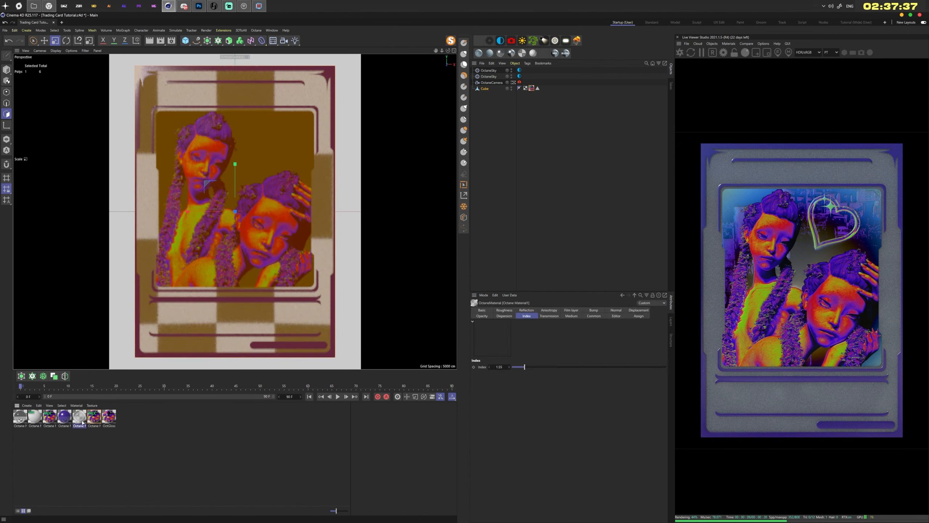
{"action": "double_click", "coordinate": [79, 417]}
{"action": "left_click", "coordinate": [49, 380]}
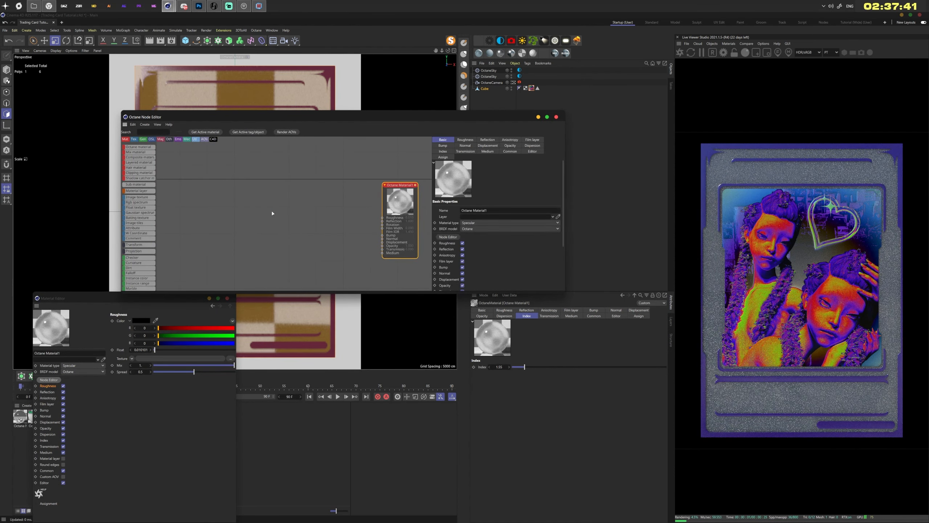
- Add an image texture node beside the clear material and load big_smudge.png from the tileable roughness maps' Smudges folder
{"action": "left_click_drag", "start_coordinate": [137, 197], "coordinate": [272, 213]}
{"action": "left_click", "coordinate": [170, 192]}
{"action": "left_click", "coordinate": [229, 156]}
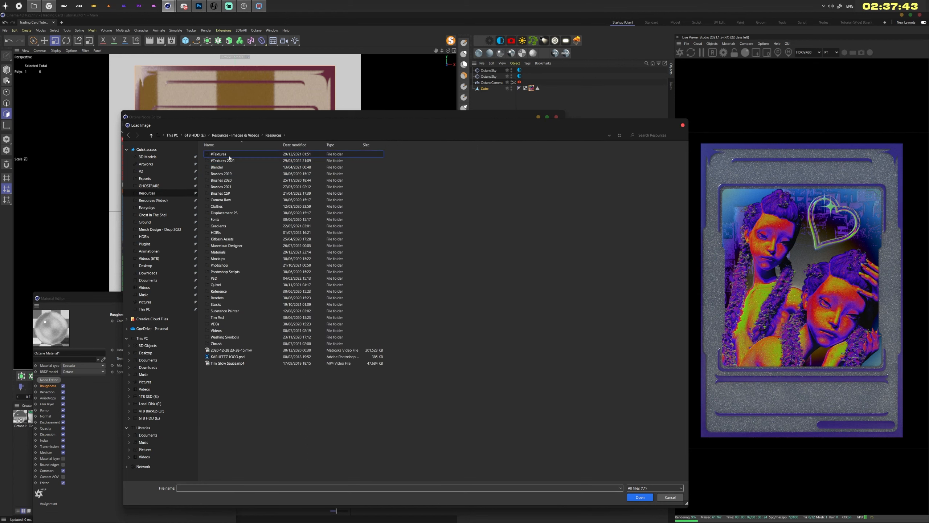
{"action": "double_click", "coordinate": [229, 156]}
{"action": "double_click", "coordinate": [241, 341]}
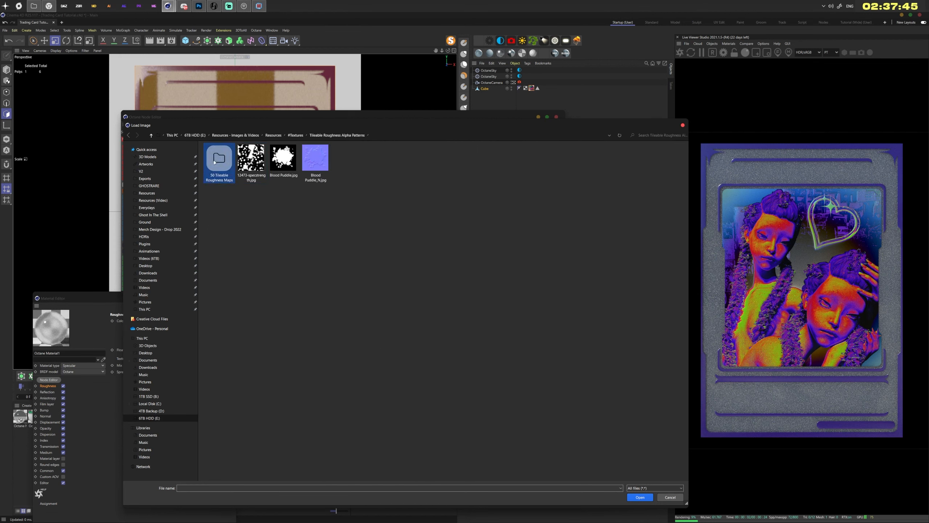
{"action": "double_click", "coordinate": [220, 157]}
{"action": "double_click", "coordinate": [228, 156]}
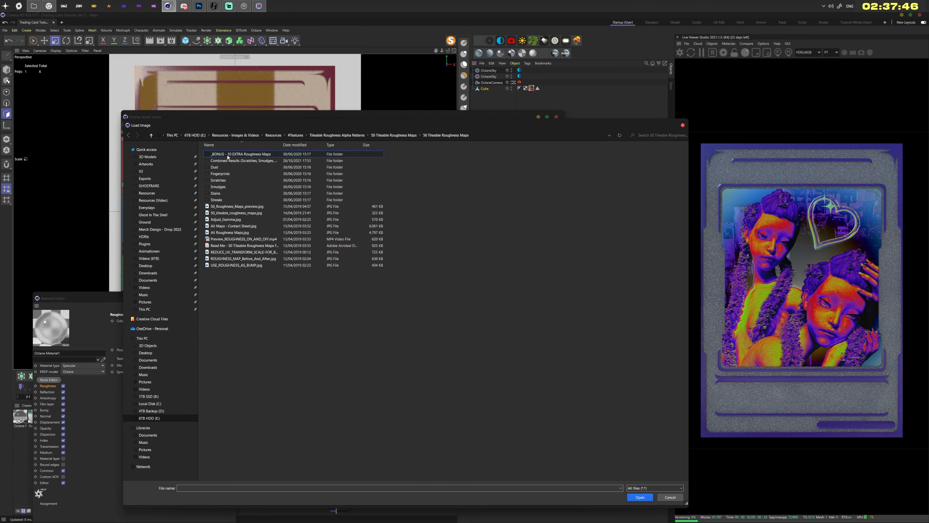
{"action": "left_click", "coordinate": [230, 187]}
{"action": "double_click", "coordinate": [230, 188]}
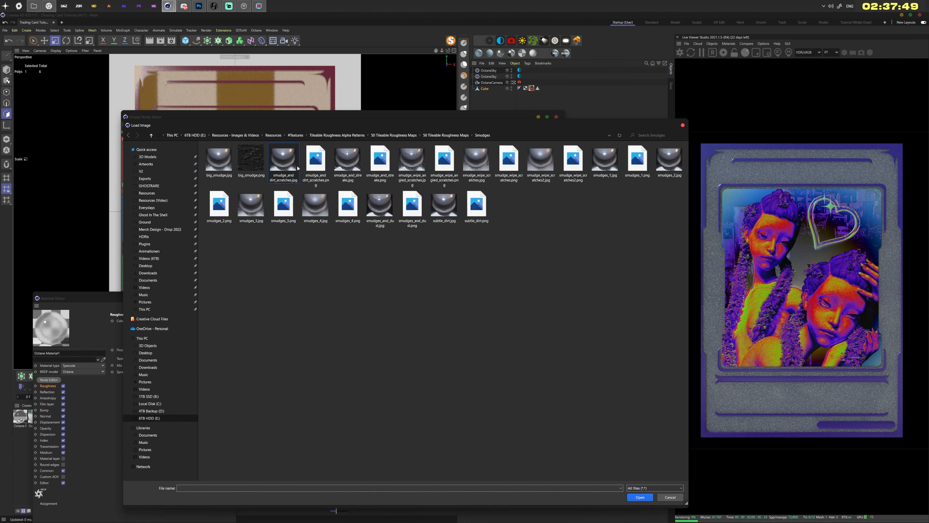
{"action": "double_click", "coordinate": [251, 160]}
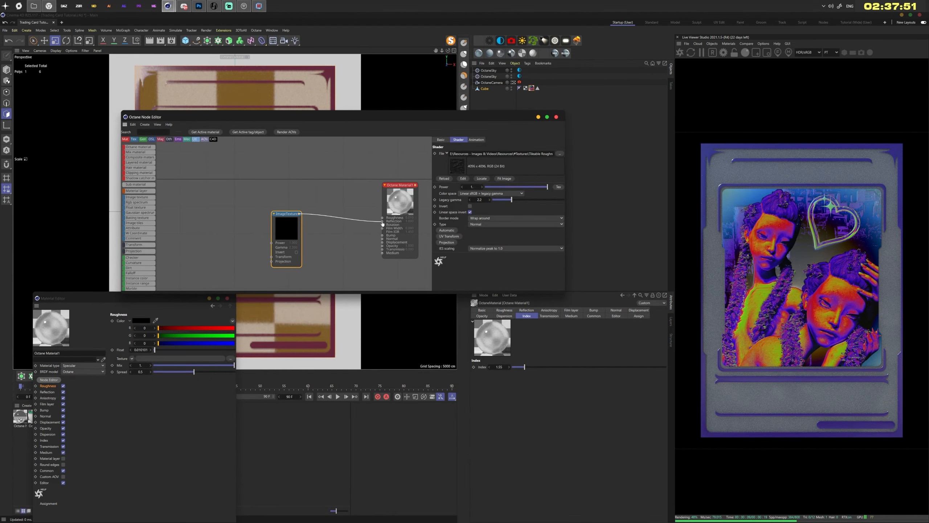
- Connect the smudge texture to the clear material's Roughness input, lower its legacy gamma, and close the node editor
{"action": "left_click_drag", "start_coordinate": [382, 226], "coordinate": [382, 224]}
{"action": "left_click", "coordinate": [299, 215]}
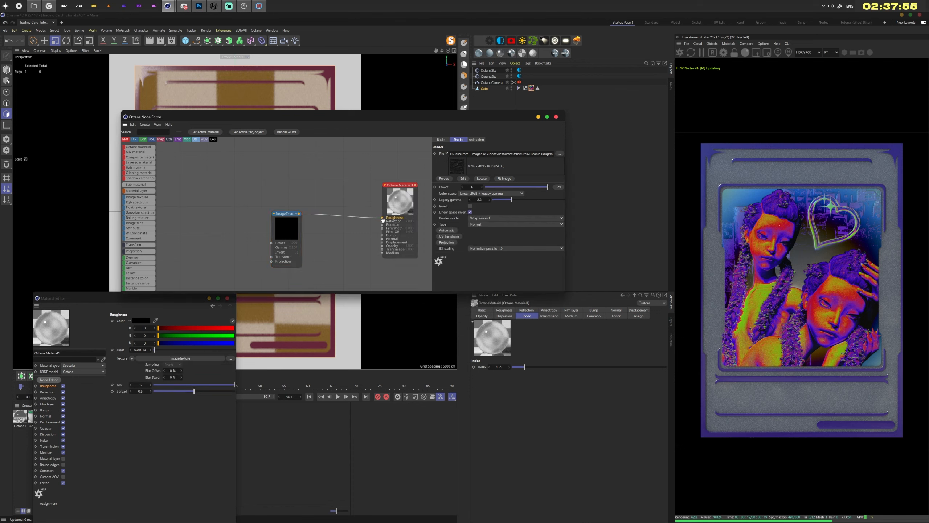
{"action": "left_click_drag", "start_coordinate": [382, 219], "coordinate": [382, 219]}
{"action": "left_click", "coordinate": [276, 222]}
{"action": "left_click_drag", "start_coordinate": [510, 201], "coordinate": [509, 202]}
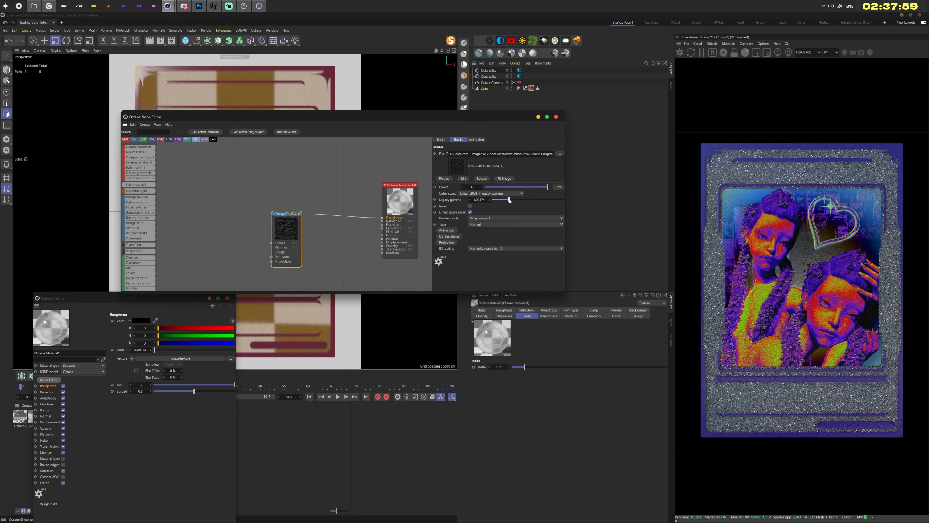
{"action": "left_click", "coordinate": [557, 117]}
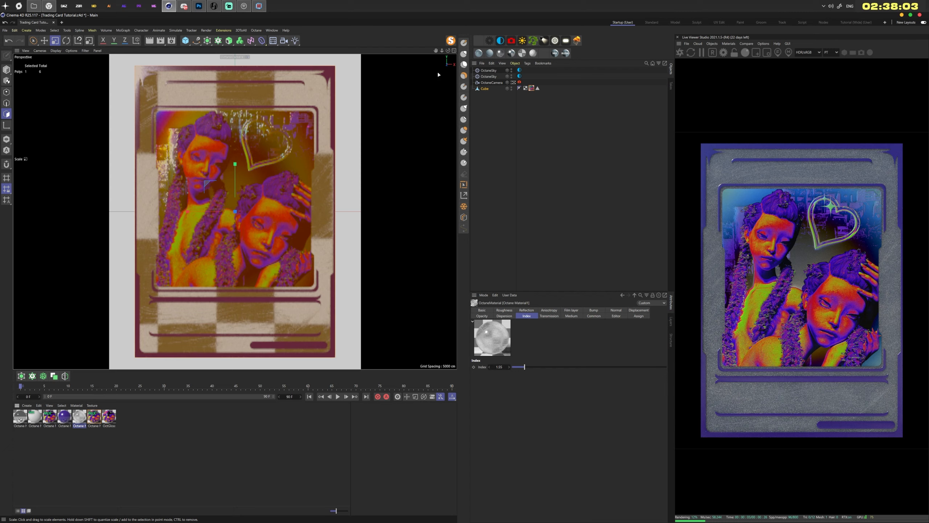
- Select the four narrow side polygons of the card and apply the clear Octane Material1 to them
{"action": "left_click_drag", "start_coordinate": [449, 51], "coordinate": [263, 86]}
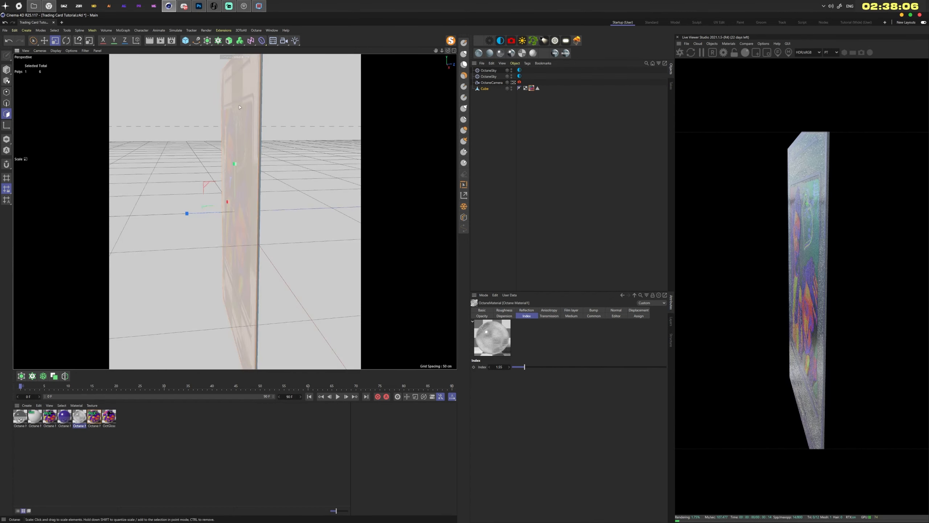
{"action": "left_click", "coordinate": [262, 87]}
{"action": "left_click_drag", "start_coordinate": [448, 51], "coordinate": [409, 100]}
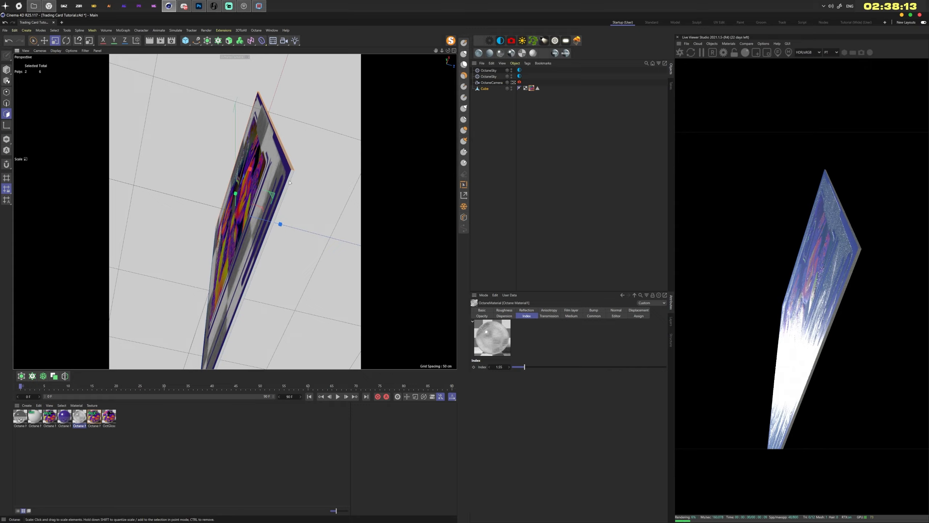
{"action": "left_click", "coordinate": [283, 193], "text": "shift"}
{"action": "mouse_move", "coordinate": [448, 50]}
{"action": "left_mouse_down"}
{"action": "mouse_move", "coordinate": [482, 55]}
{"action": "mouse_move", "coordinate": [527, 26]}
{"action": "left_mouse_up"}
{"action": "left_click", "coordinate": [188, 146], "text": "shift"}
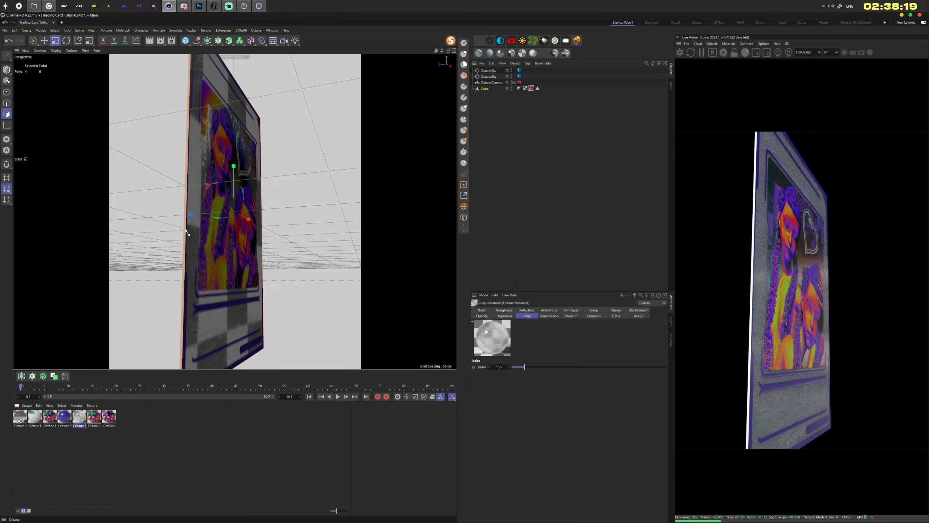
{"action": "left_click_drag", "start_coordinate": [186, 231], "coordinate": [188, 230]}
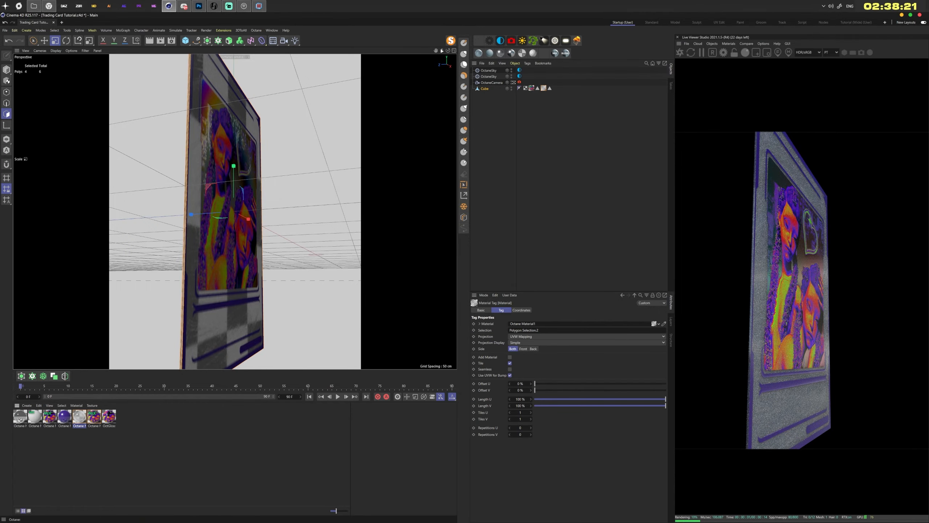
- Duplicate the purple glossy Octane Material2 for the card's back face
{"action": "left_click_drag", "start_coordinate": [448, 50], "coordinate": [303, 79]}
{"action": "left_click_drag", "start_coordinate": [234, 211], "coordinate": [210, 220], "text": "alt"}
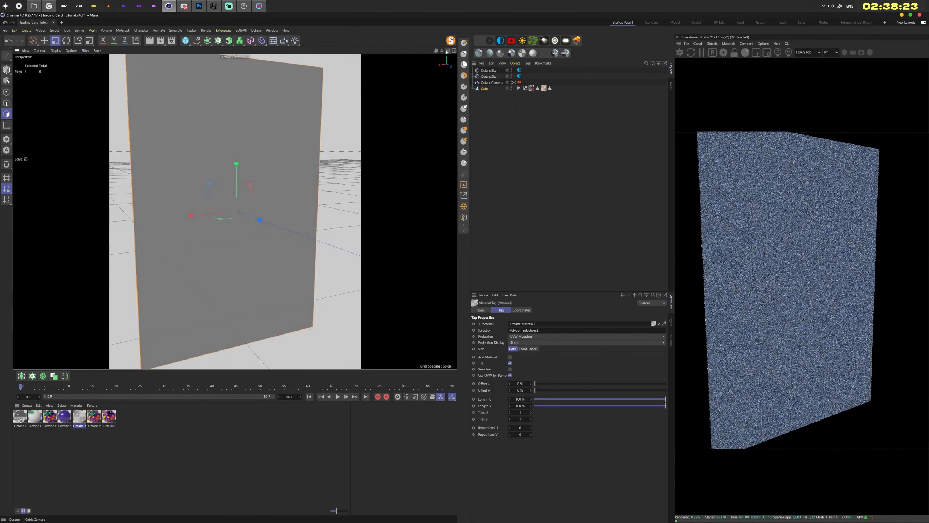
{"action": "left_click", "coordinate": [64, 420]}
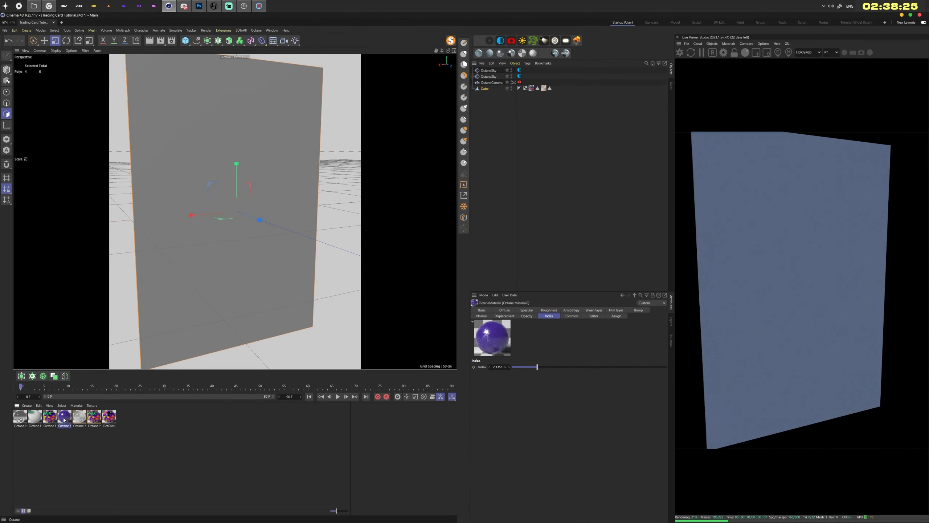
{"action": "left_click_drag", "start_coordinate": [17, 420], "coordinate": [17, 420], "text": "ctrl"}
{"action": "left_click", "coordinate": [26, 433]}
{"action": "left_click", "coordinate": [21, 421]}
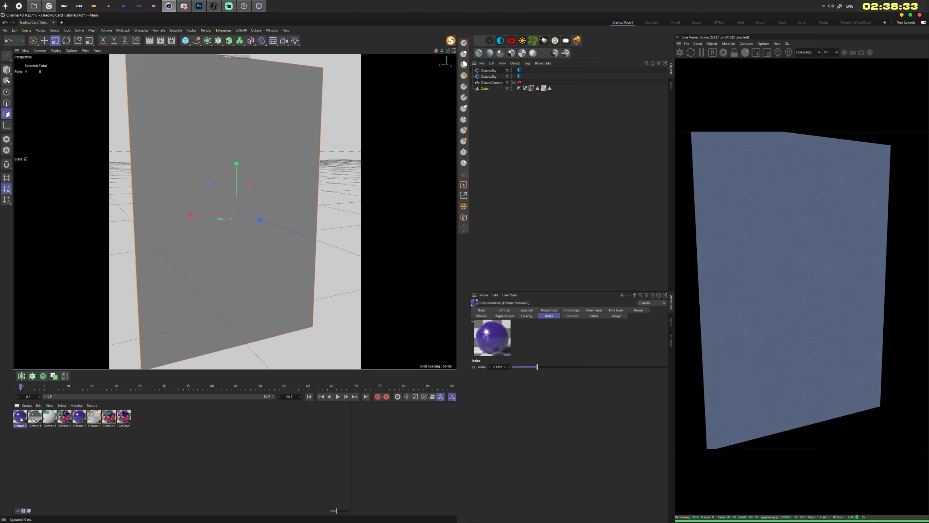
{"action": "left_click_drag", "start_coordinate": [139, 316], "coordinate": [140, 319]}
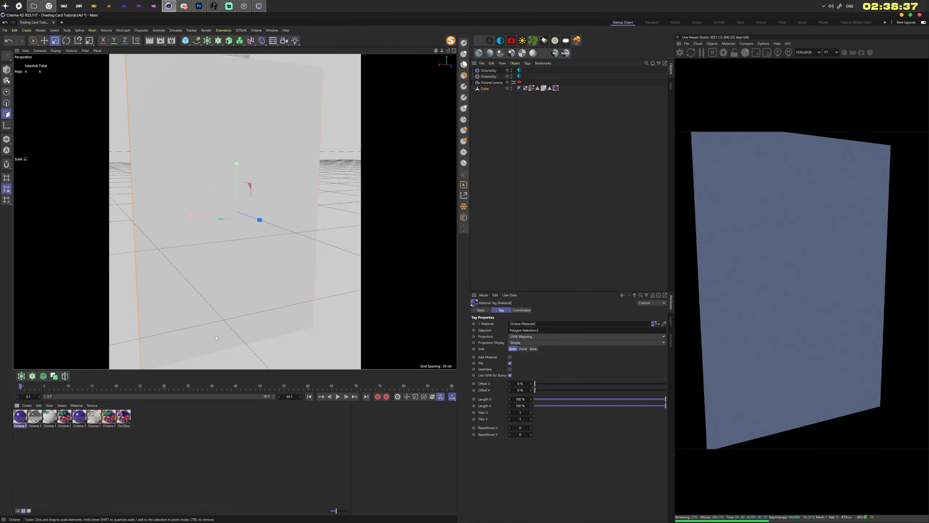
{"action": "left_click_drag", "start_coordinate": [449, 51], "coordinate": [448, 51]}
{"action": "key", "text": "ctrl+z"}
- Select the card's back polygon and apply the duplicated purple glossy material to it
{"action": "left_click", "coordinate": [231, 114]}
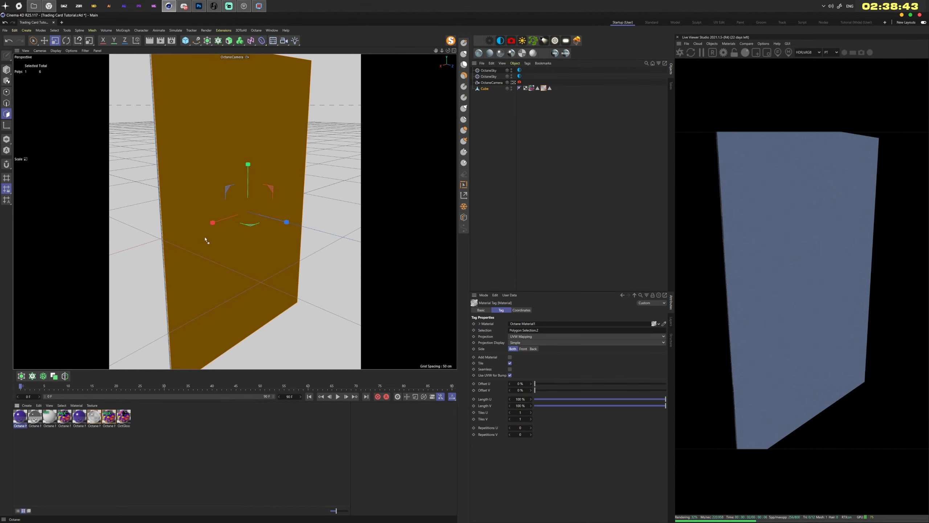
{"action": "left_click_drag", "start_coordinate": [16, 425], "coordinate": [251, 296]}
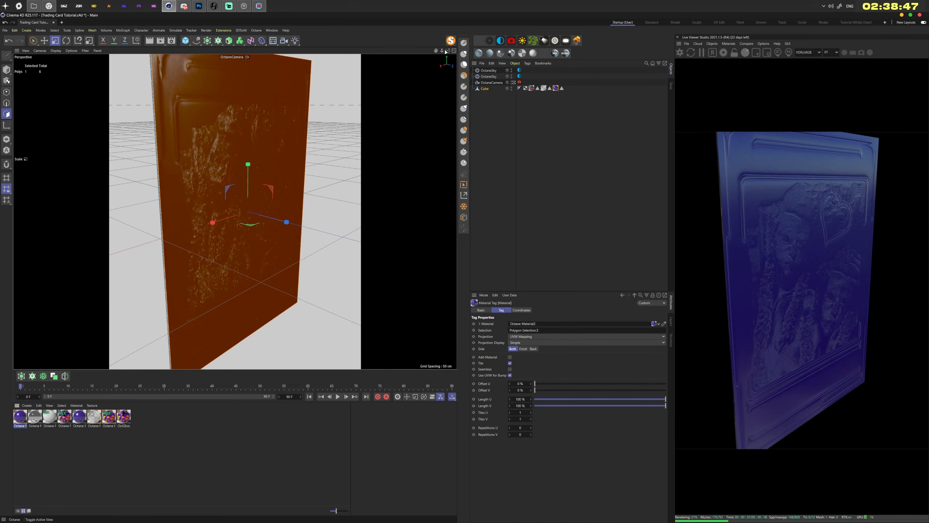
{"action": "left_click_drag", "start_coordinate": [449, 51], "coordinate": [443, 50]}
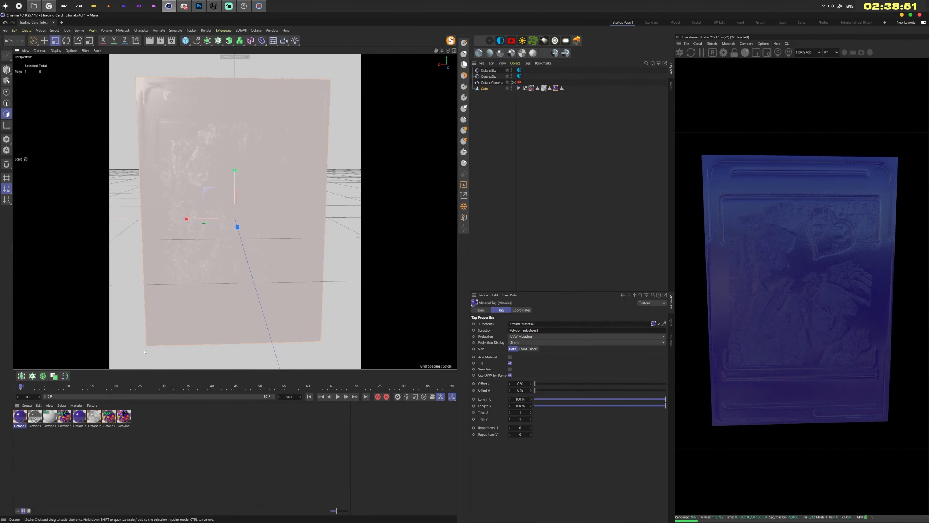
- Open the duplicated glossy material in the node editor and replace its normal map with Back_Normal.bmp, without copying the file to the project
{"action": "double_click", "coordinate": [20, 417]}
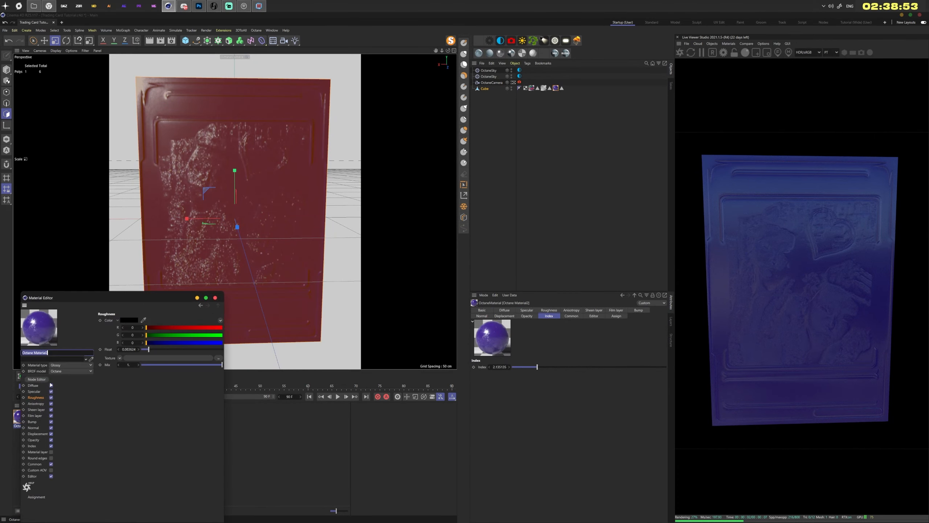
{"action": "left_click", "coordinate": [37, 379]}
{"action": "left_click_drag", "start_coordinate": [271, 237], "coordinate": [290, 200]}
{"action": "middle_click_drag", "start_coordinate": [239, 208], "coordinate": [324, 214]}
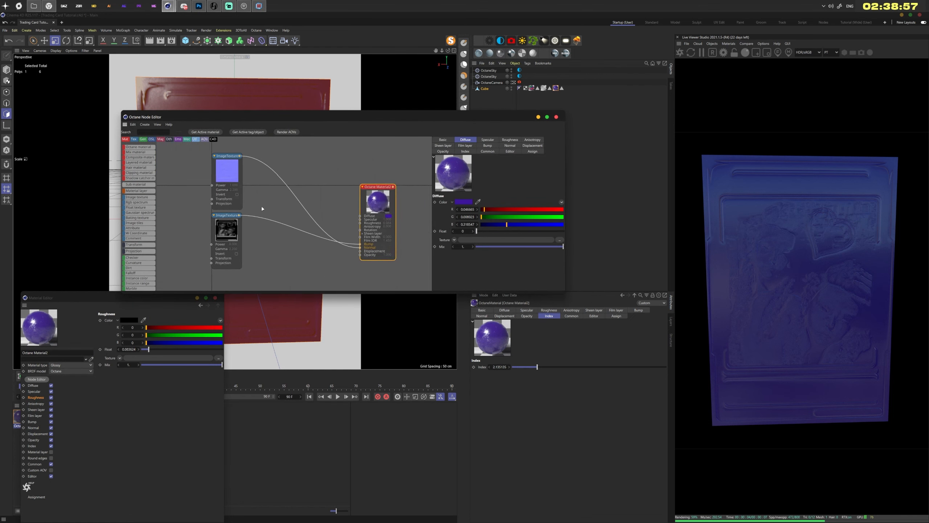
{"action": "double_click", "coordinate": [233, 167]}
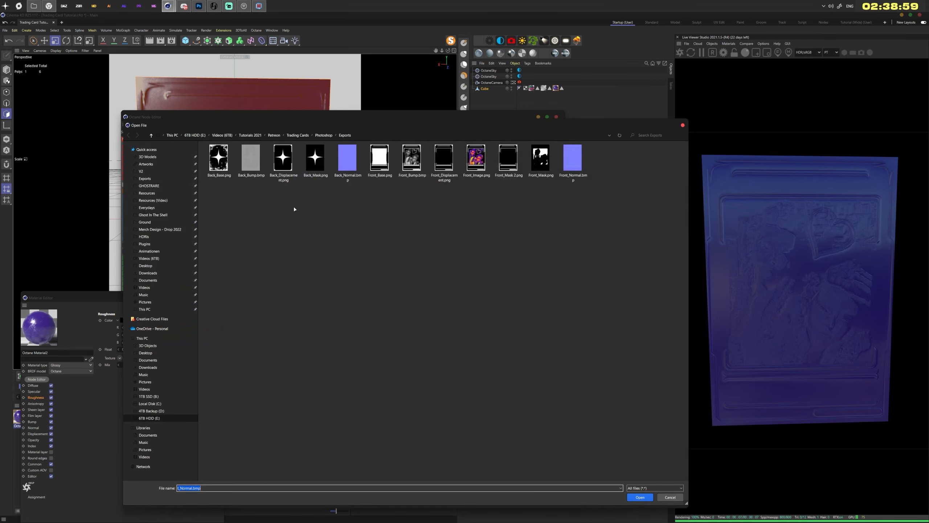
{"action": "double_click", "coordinate": [347, 158]}
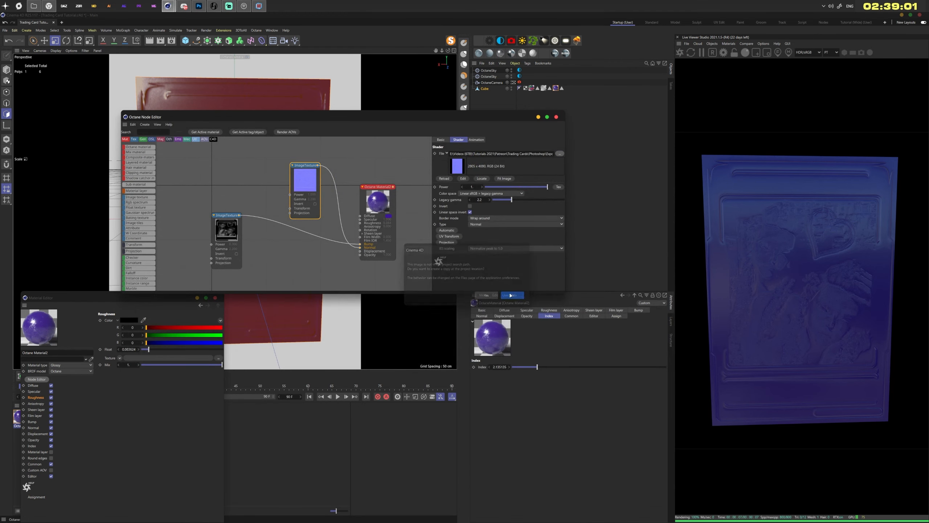
{"action": "left_click", "coordinate": [510, 295]}
- Replace the duplicated glossy material's bump texture with Back_Bump.bmp and put the Material Editor away
{"action": "left_click_drag", "start_coordinate": [226, 215], "coordinate": [301, 225]}
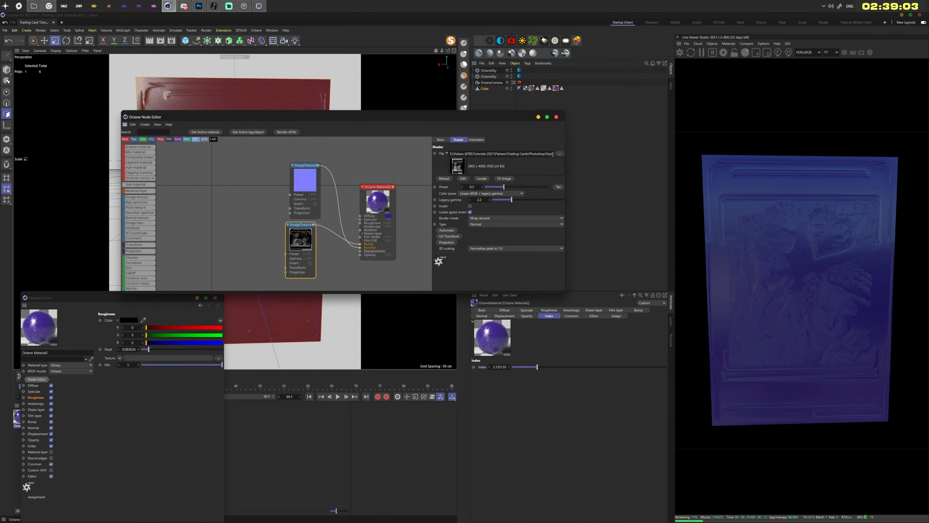
{"action": "double_click", "coordinate": [301, 225]}
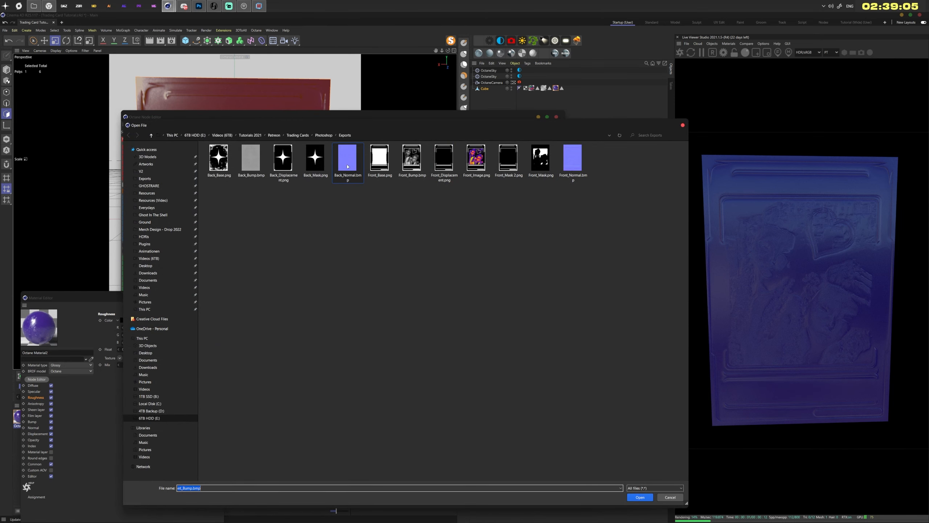
{"action": "double_click", "coordinate": [252, 161]}
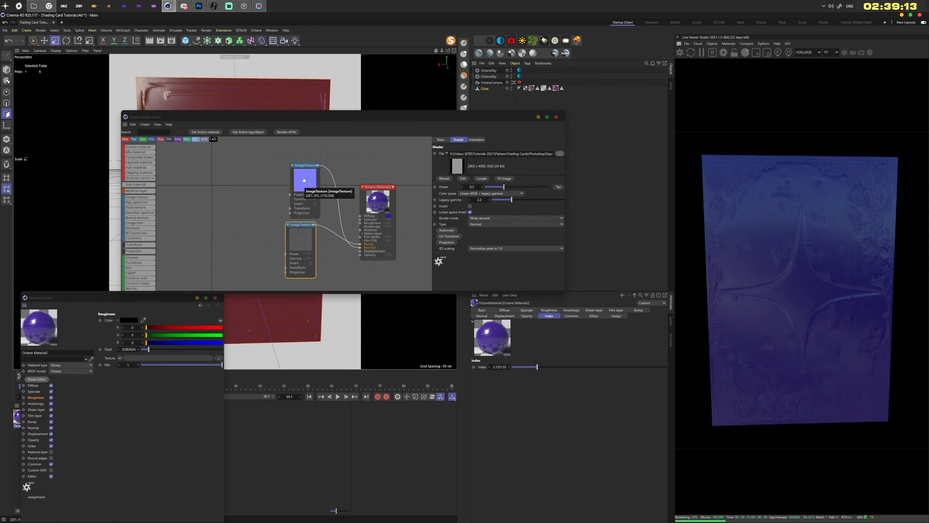
{"action": "left_click", "coordinate": [303, 178]}
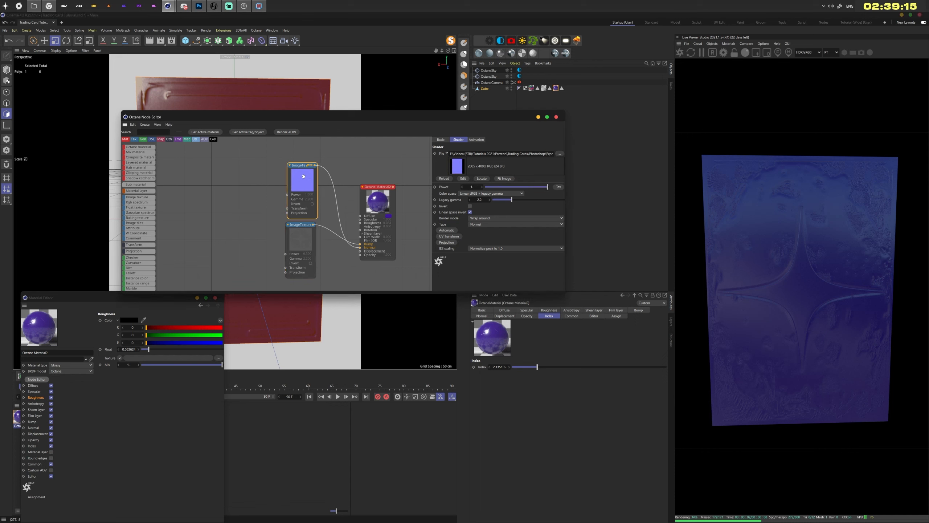
{"action": "left_click", "coordinate": [198, 297]}
- Duplicate the clear Octane Material1 and bring the copy into the duplicated glossy material's node graph
{"action": "left_click", "coordinate": [94, 416]}
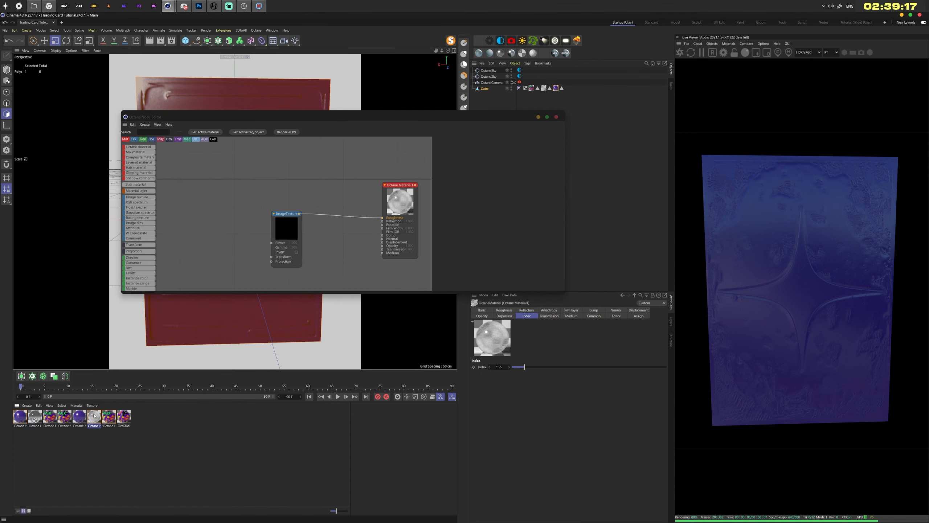
{"action": "left_click_drag", "start_coordinate": [28, 424], "coordinate": [20, 427], "text": "ctrl"}
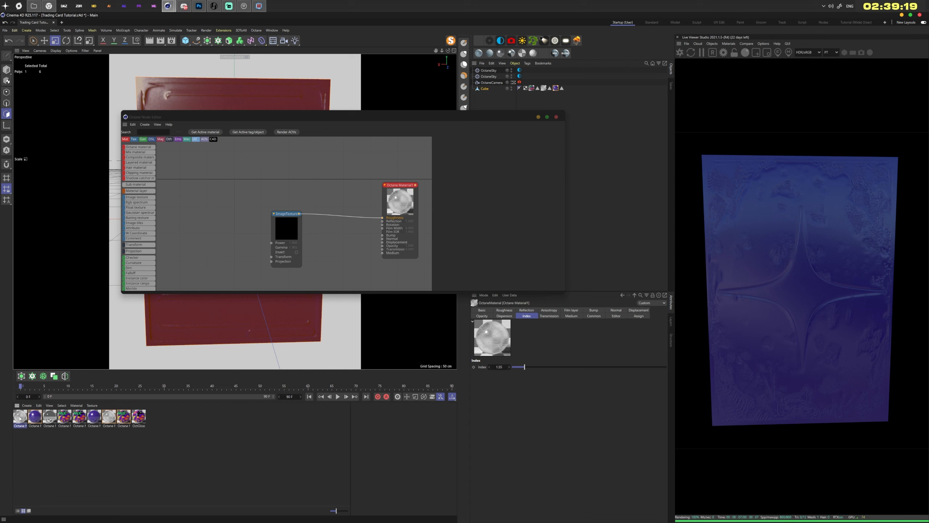
{"action": "left_click", "coordinate": [35, 416]}
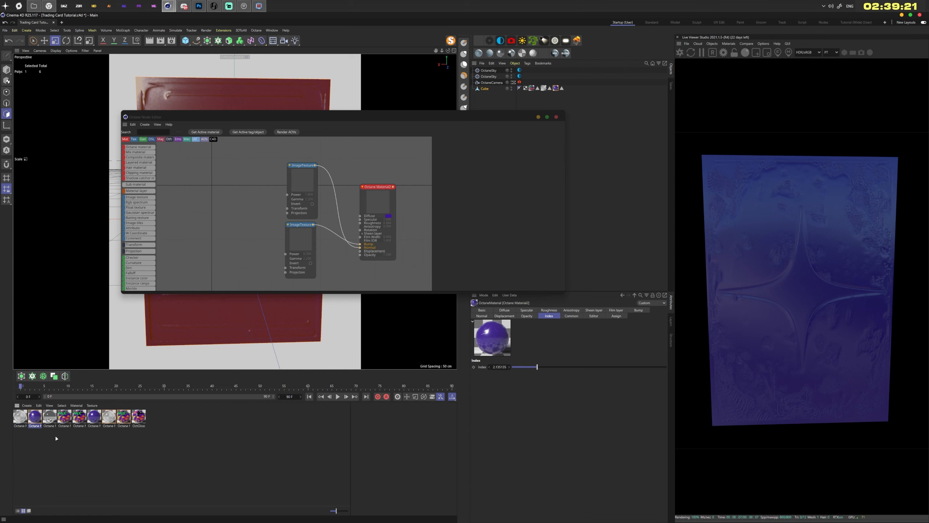
{"action": "left_click_drag", "start_coordinate": [367, 269], "coordinate": [367, 269]}
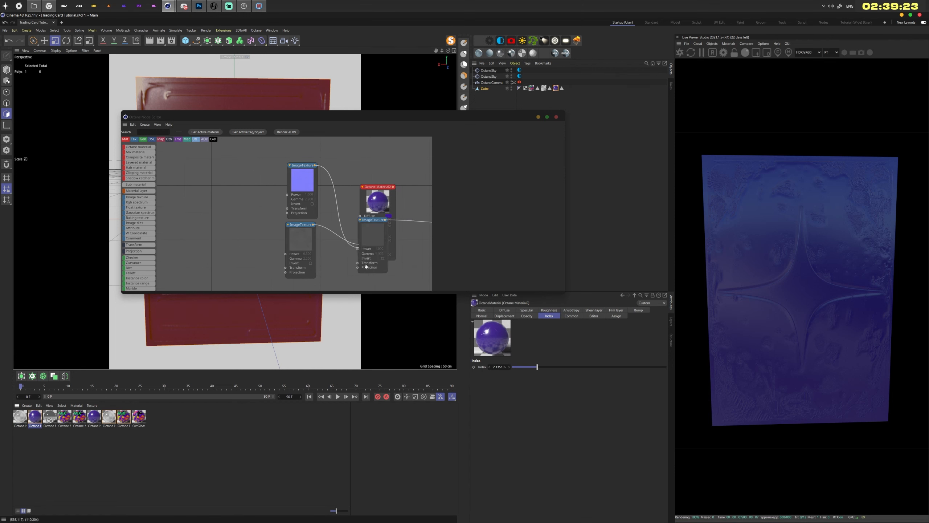
- Add an Octane Mix Material, connecting the purple glossy material as Material1 and the clear material as Material2
{"action": "middle_click_drag", "start_coordinate": [358, 210], "coordinate": [275, 169]}
{"action": "left_click_drag", "start_coordinate": [296, 181], "coordinate": [282, 252]}
{"action": "left_click_drag", "start_coordinate": [407, 160], "coordinate": [324, 239]}
{"action": "middle_click_drag", "start_coordinate": [346, 199], "coordinate": [337, 215]}
{"action": "left_click_drag", "start_coordinate": [333, 177], "coordinate": [347, 198]}
{"action": "left_click", "coordinate": [335, 247]}
{"action": "left_click_drag", "start_coordinate": [330, 246], "coordinate": [346, 207]}
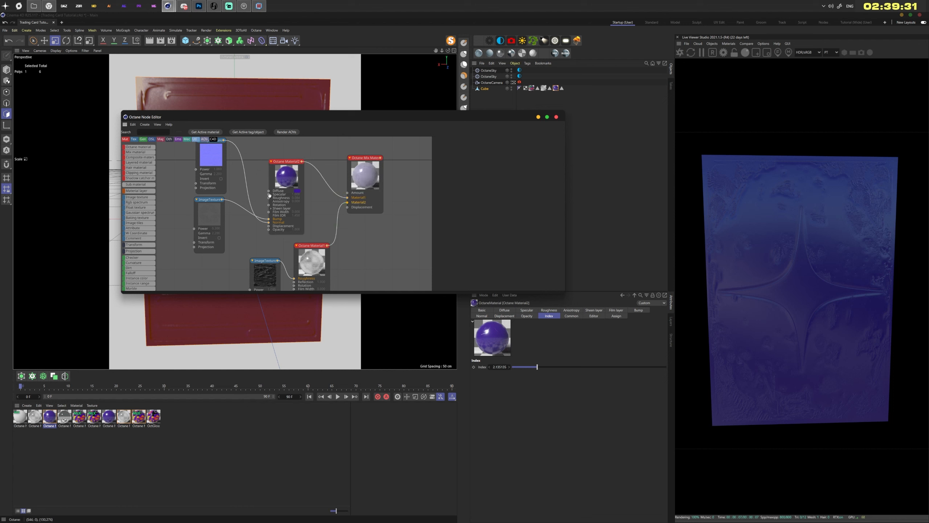
- Add an image texture node, load Back_Base.png into it, and connect it to the mix material's Amount input
{"action": "left_click", "coordinate": [211, 155]}
{"action": "left_click_drag", "start_coordinate": [211, 155], "coordinate": [364, 236], "text": "ctrl"}
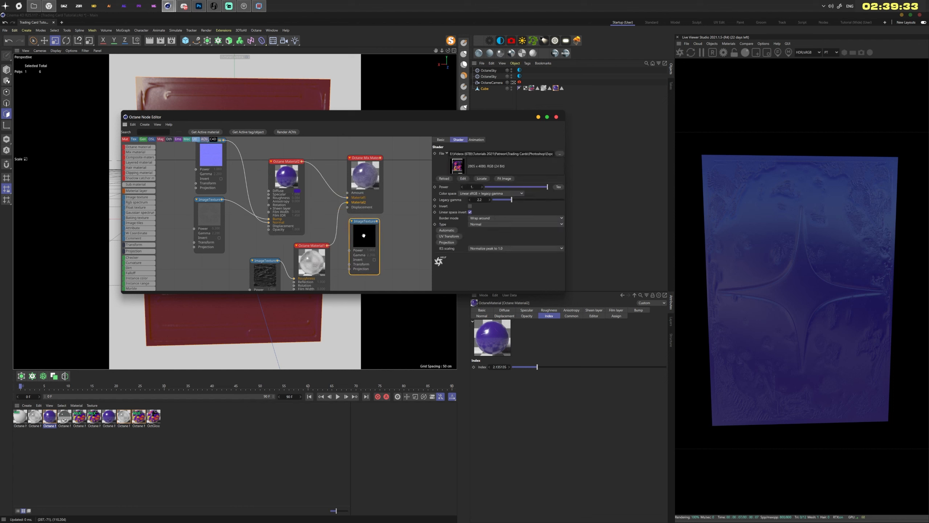
{"action": "left_click", "coordinate": [559, 154]}
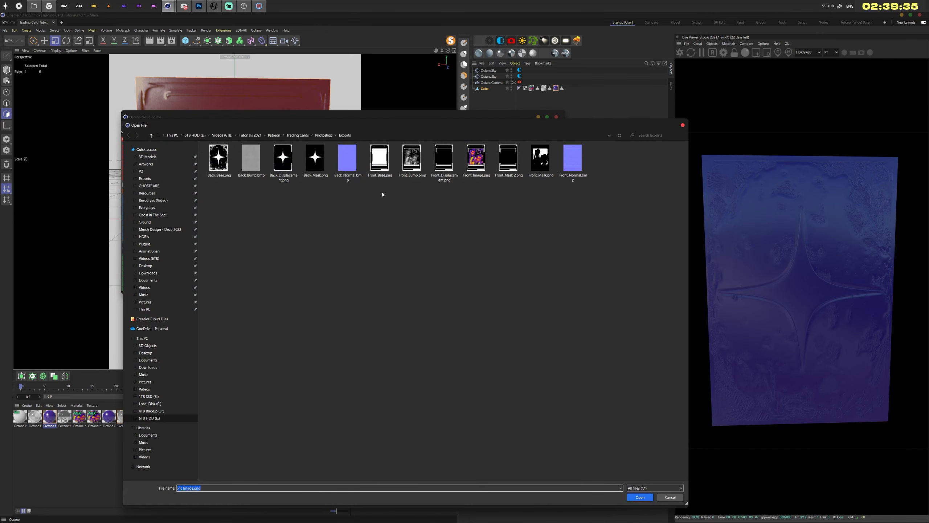
{"action": "left_click", "coordinate": [283, 159]}
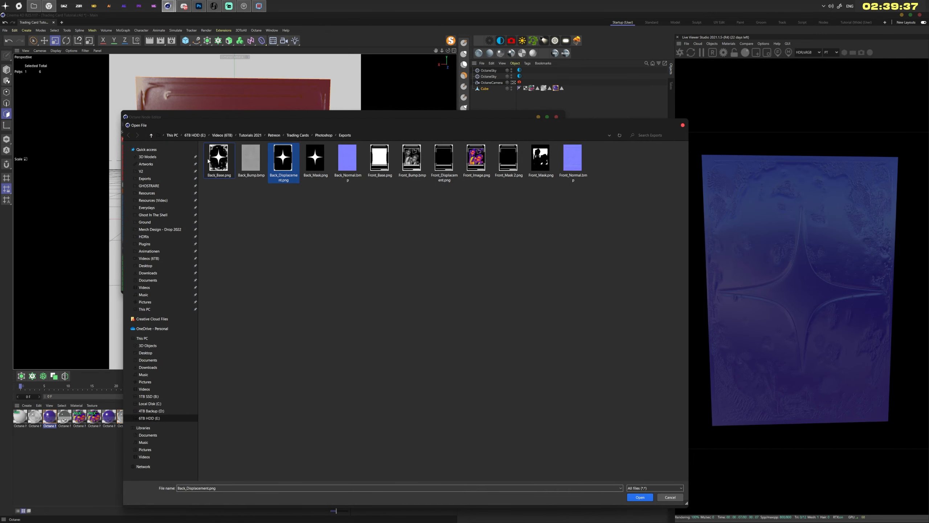
{"action": "left_click", "coordinate": [219, 158]}
{"action": "double_click", "coordinate": [219, 159]}
{"action": "left_click", "coordinate": [512, 295]}
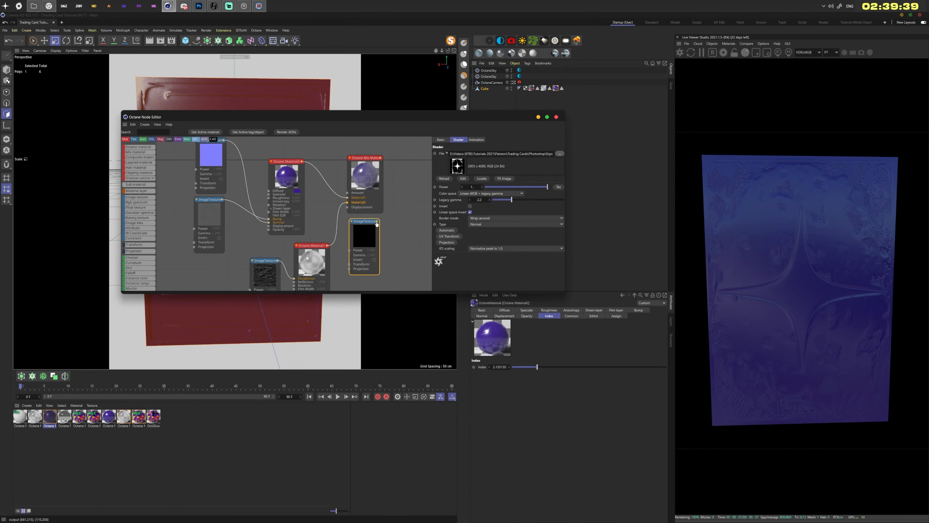
{"action": "left_click_drag", "start_coordinate": [377, 221], "coordinate": [348, 192]}
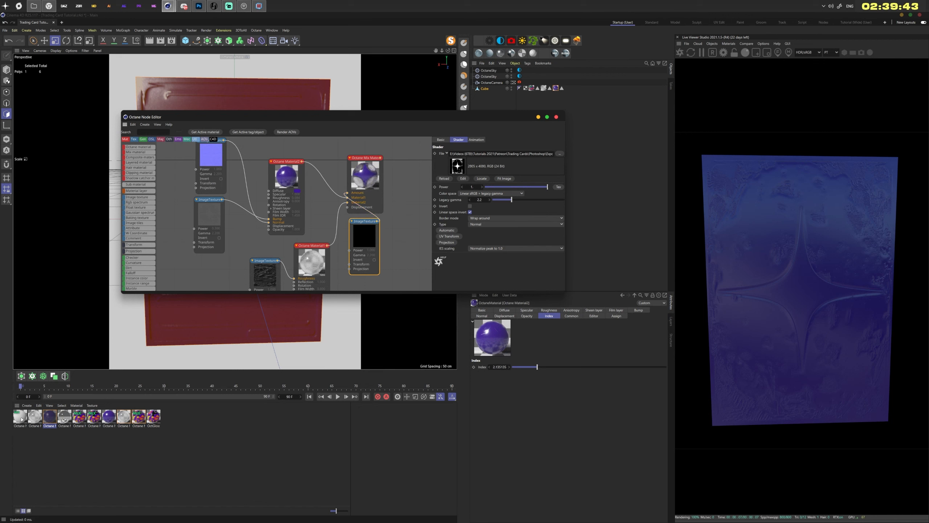
- Replace the glossy material on the card's back face with the new mix material
{"action": "left_click_drag", "start_coordinate": [20, 420], "coordinate": [442, 167]}
{"action": "left_click_drag", "start_coordinate": [557, 85], "coordinate": [556, 88]}
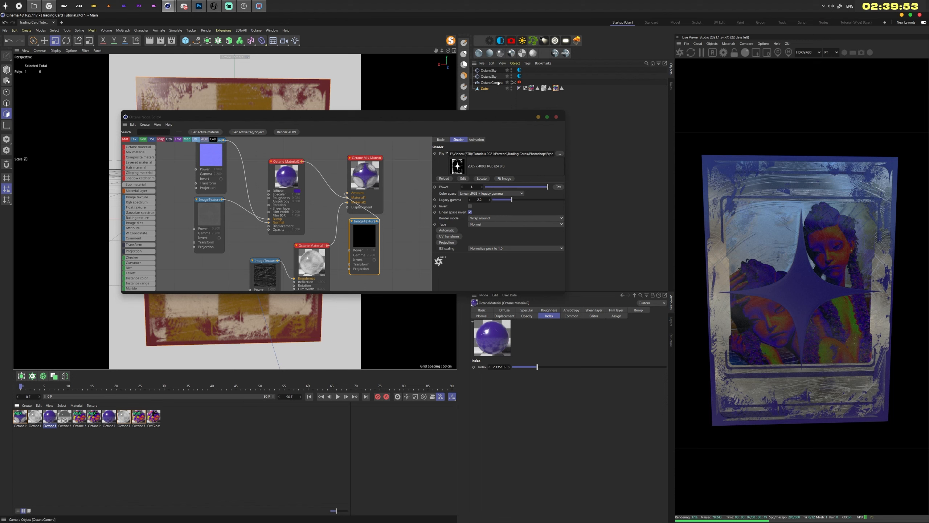
- Try to connect the grey bump texture and the normal map to the back's clear Octane Material1
{"action": "left_click", "coordinate": [312, 260]}
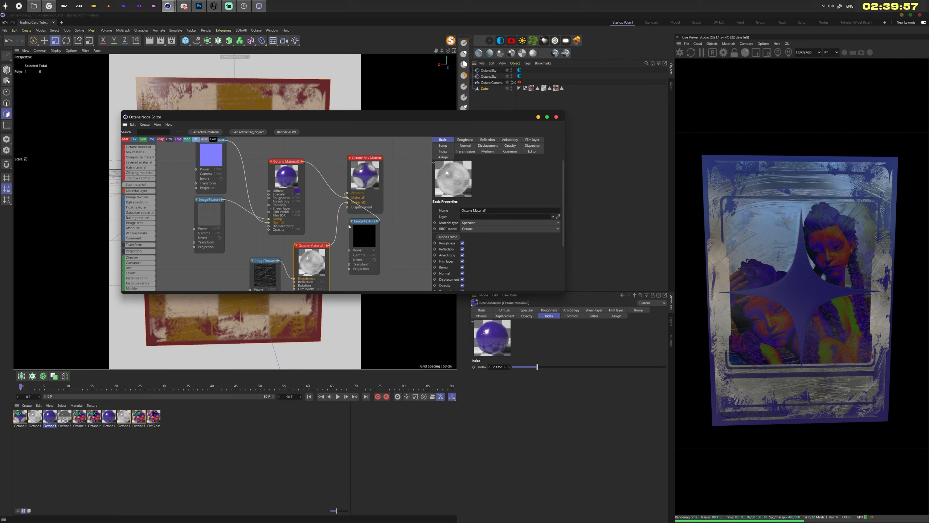
{"action": "left_click_drag", "start_coordinate": [363, 177], "coordinate": [367, 175]}
{"action": "middle_click_drag", "start_coordinate": [309, 203], "coordinate": [337, 153]}
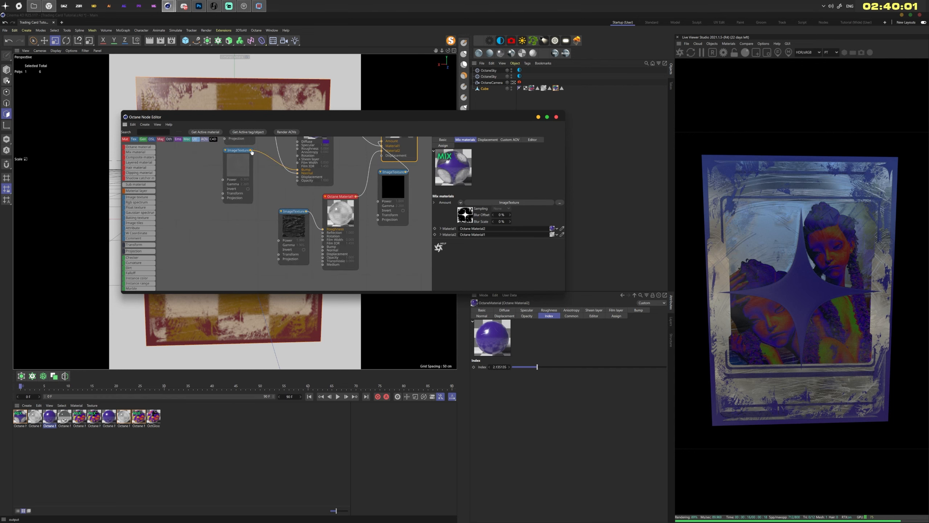
{"action": "left_click_drag", "start_coordinate": [250, 151], "coordinate": [323, 250]}
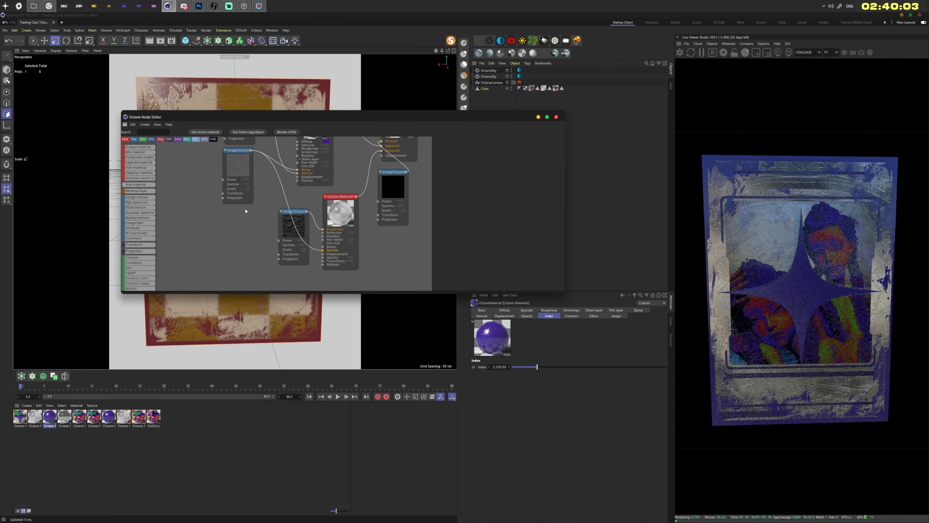
{"action": "middle_click_drag", "start_coordinate": [246, 211], "coordinate": [222, 262]}
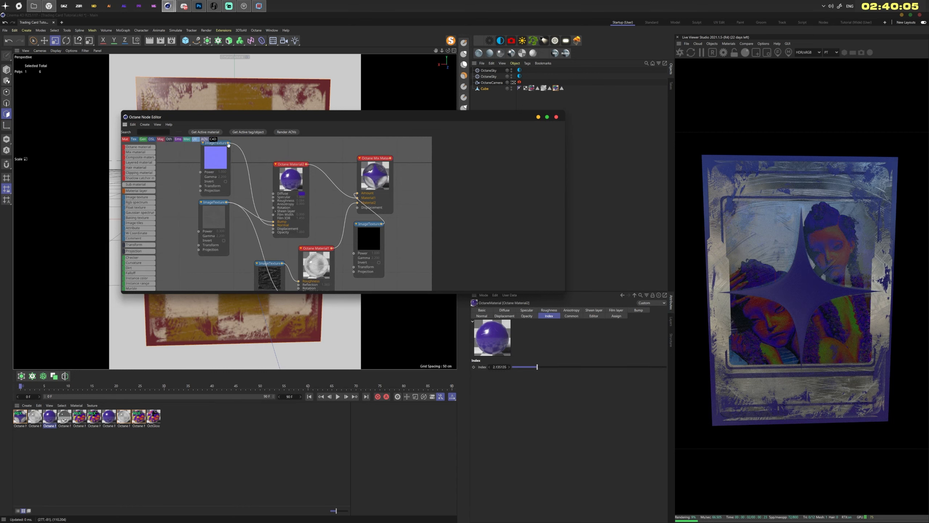
{"action": "left_click_drag", "start_coordinate": [228, 145], "coordinate": [298, 289]}
{"action": "middle_click_drag", "start_coordinate": [325, 273], "coordinate": [344, 250]}
{"action": "scroll", "coordinate": [335, 242], "scroll_direction": "down", "scroll_amount": 2}
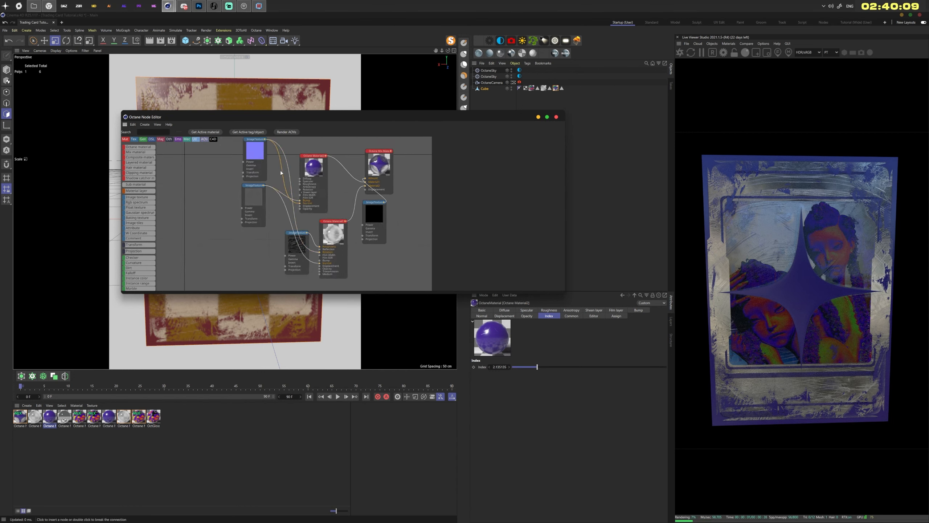
- Remove the stray texture links from the clear material and connect the normal map to its Normal input
{"action": "double_click", "coordinate": [281, 173]}
{"action": "left_click_drag", "start_coordinate": [312, 267], "coordinate": [321, 269]}
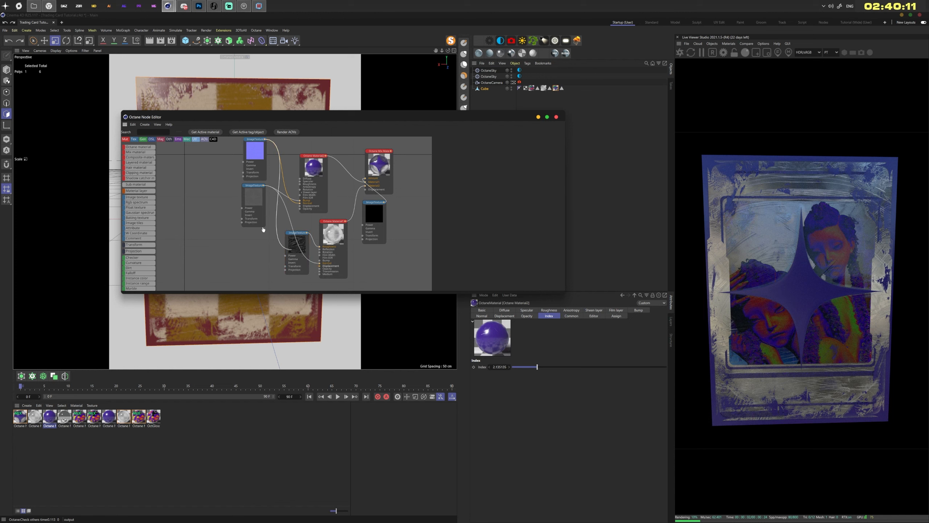
{"action": "left_click_drag", "start_coordinate": [283, 178], "coordinate": [320, 264]}
{"action": "left_click_drag", "start_coordinate": [255, 172], "coordinate": [320, 261]}
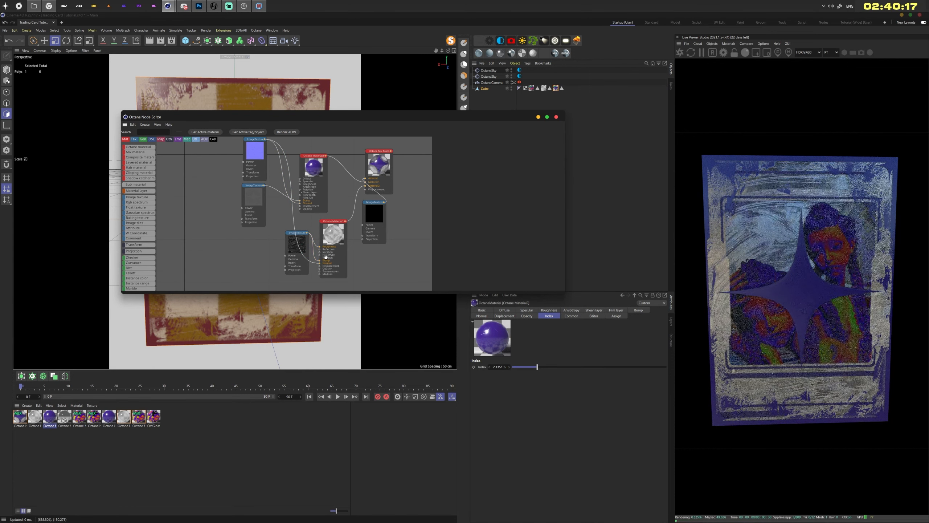
{"action": "left_click", "coordinate": [335, 227]}
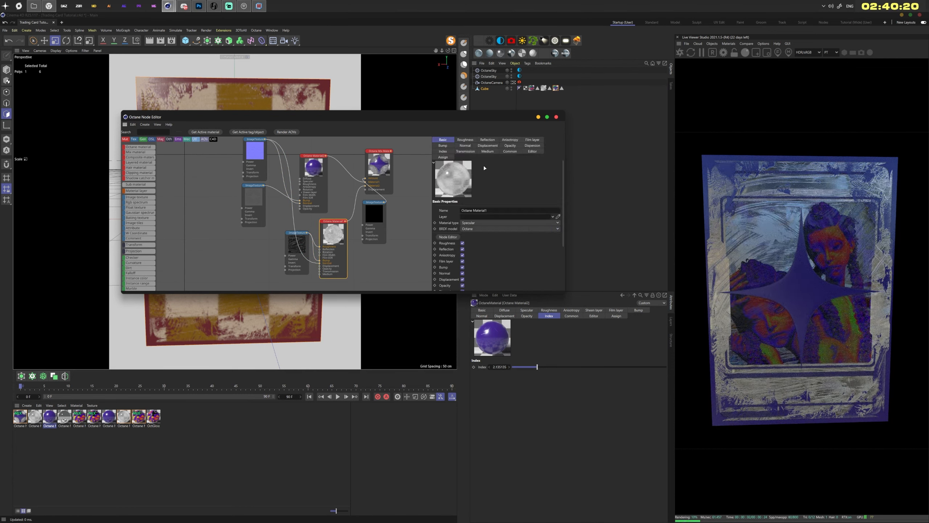
{"action": "left_click", "coordinate": [556, 117]}
- Open the card front's clear Octane Material1 in the node editor and connect a new RGB spectrum node to its Transmission input
{"action": "left_click_drag", "start_coordinate": [442, 51], "coordinate": [450, 52]}
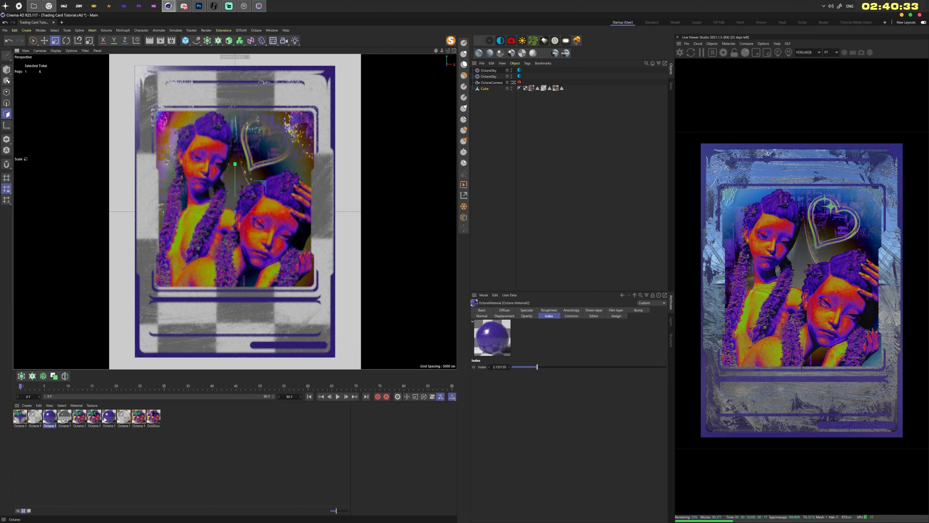
{"action": "left_click", "coordinate": [36, 418]}
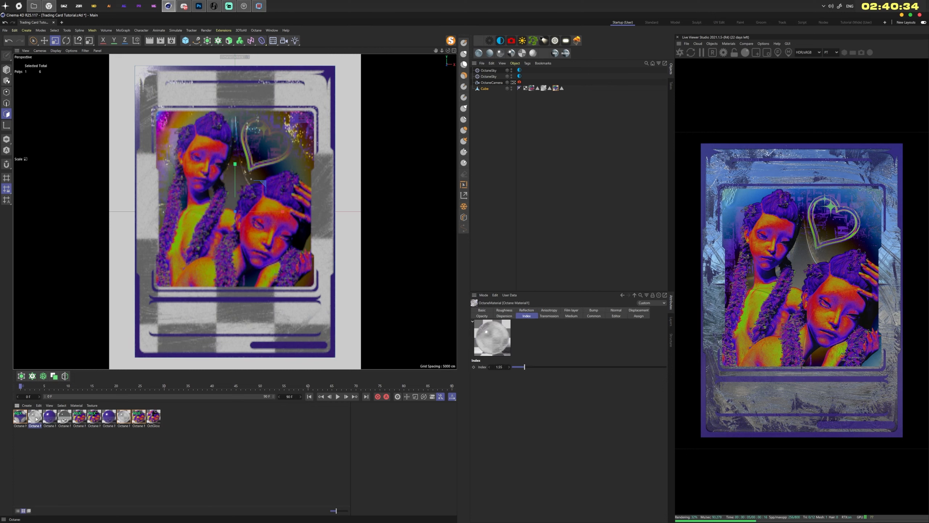
{"action": "double_click", "coordinate": [124, 418]}
{"action": "left_click", "coordinate": [39, 379]}
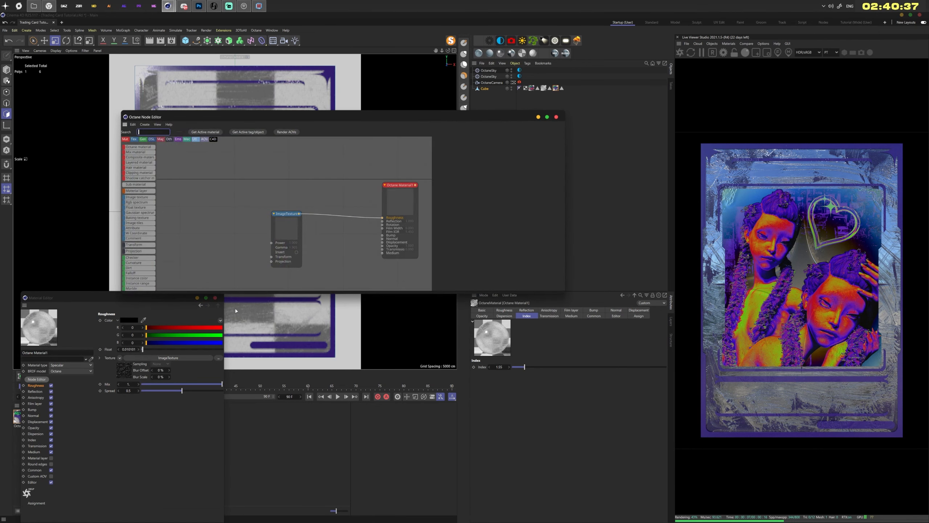
{"action": "left_click_drag", "start_coordinate": [399, 186], "coordinate": [359, 201]}
{"action": "left_click_drag", "start_coordinate": [285, 214], "coordinate": [279, 188]}
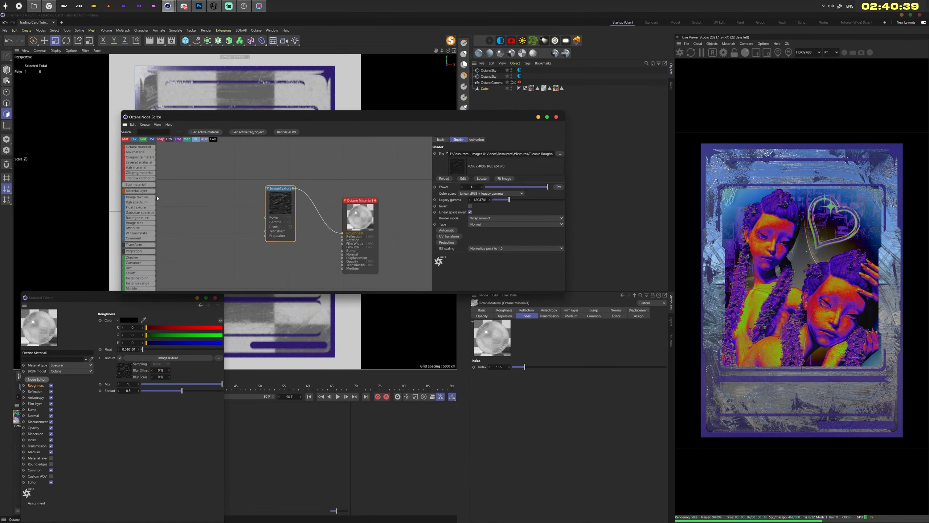
{"action": "left_click_drag", "start_coordinate": [216, 237], "coordinate": [240, 255]}
{"action": "left_click_drag", "start_coordinate": [346, 268], "coordinate": [344, 265]}
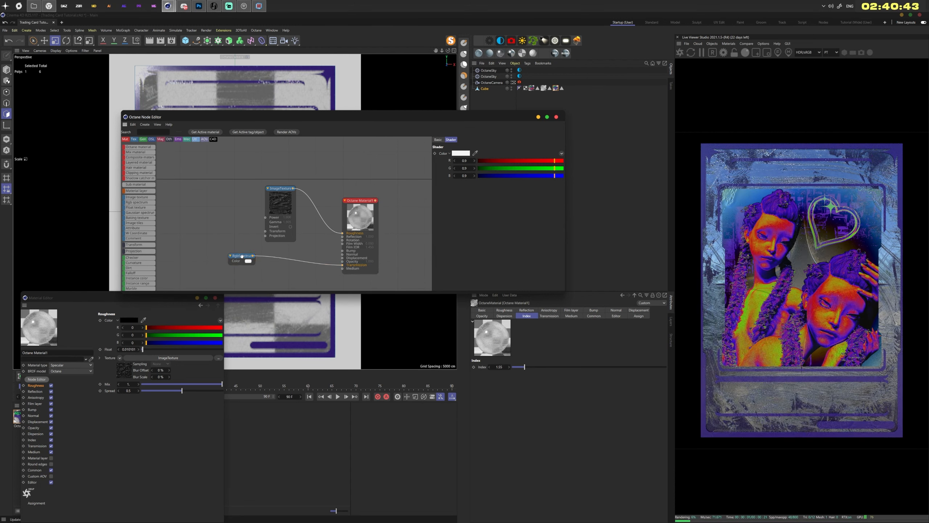
- Set the transmission colour to a pale lavender with hue 251° and saturation 20%
{"action": "left_click", "coordinate": [461, 154]}
{"action": "left_click_drag", "start_coordinate": [487, 210], "coordinate": [510, 211]}
{"action": "left_click", "coordinate": [485, 217]}
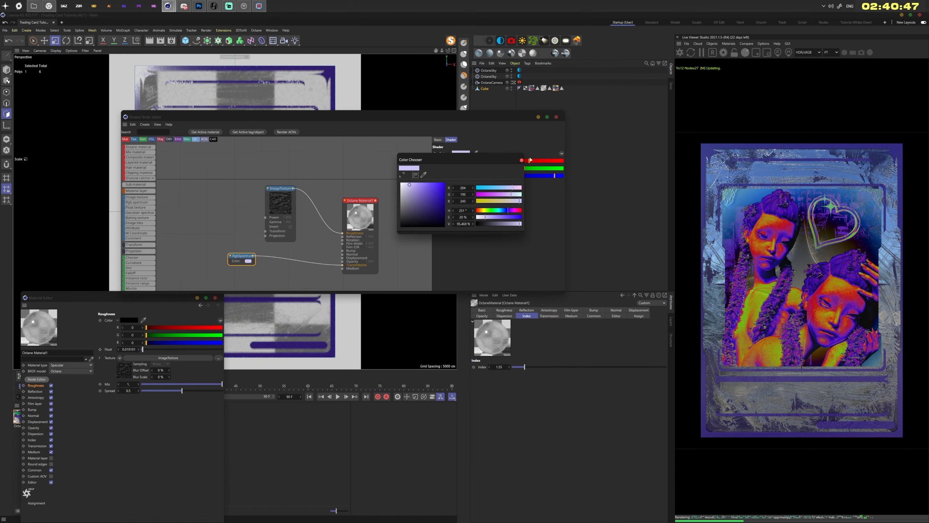
- Add a scattering medium to the clear material and feed a copy of the RGB spectrum node into its Scattering input
{"action": "left_click", "coordinate": [366, 217]}
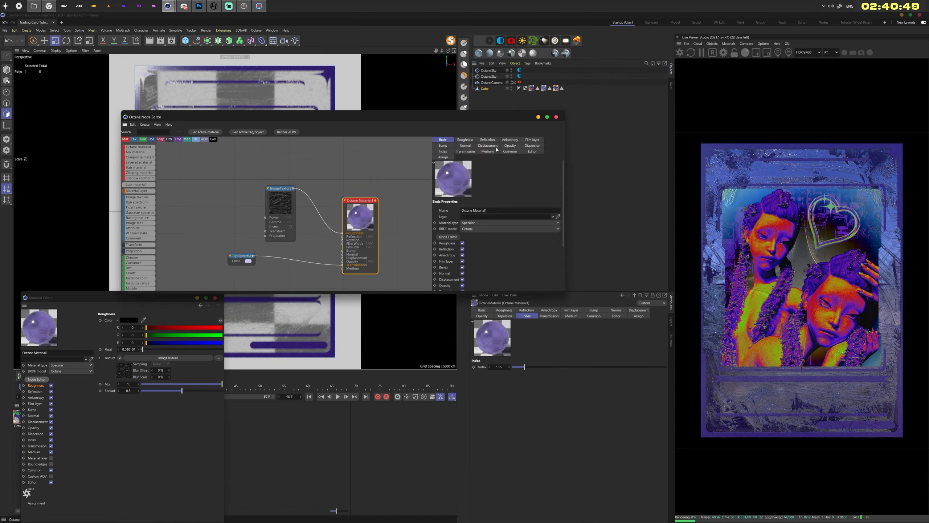
{"action": "left_click", "coordinate": [488, 151]}
{"action": "left_click", "coordinate": [474, 209]}
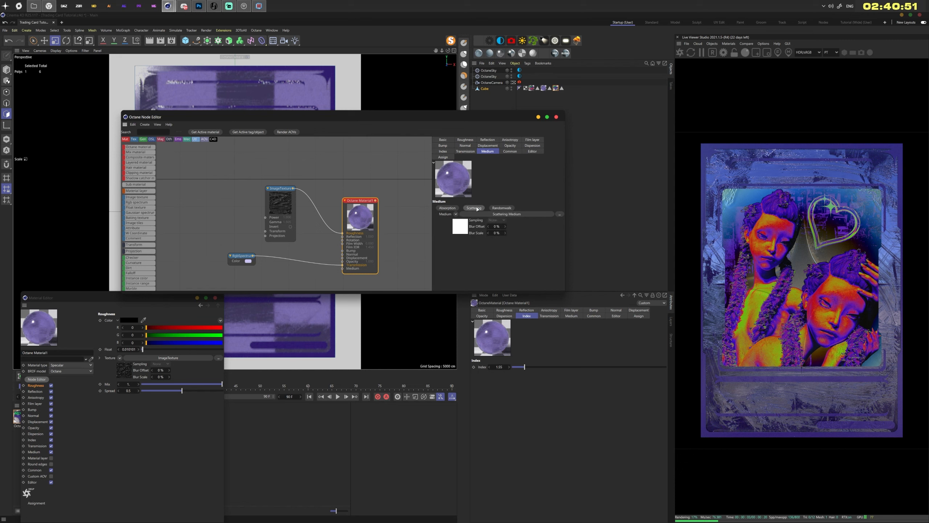
{"action": "left_click_drag", "start_coordinate": [316, 239], "coordinate": [300, 261]}
{"action": "left_click", "coordinate": [279, 217]}
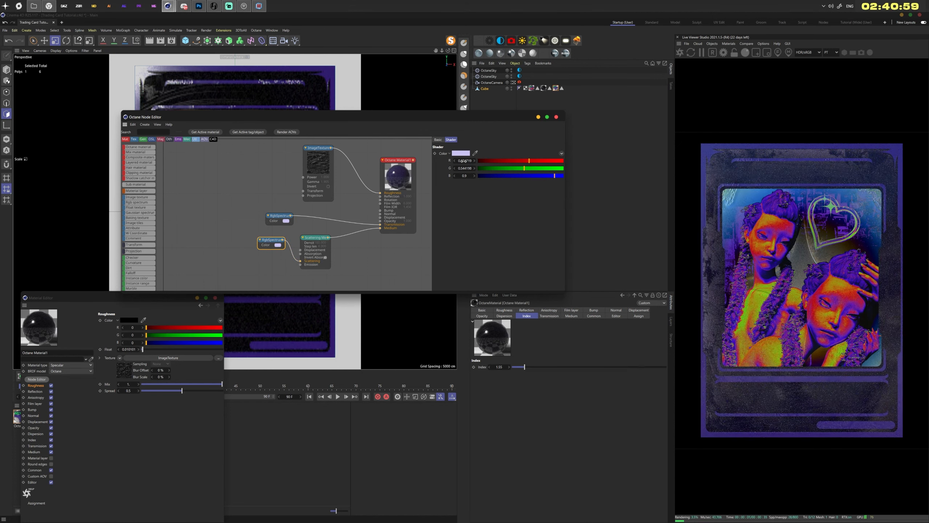
- Try a saturated purple and a bright green as the scattering colour
{"action": "left_click", "coordinate": [459, 154]}
{"action": "left_click_drag", "start_coordinate": [500, 217], "coordinate": [508, 218]}
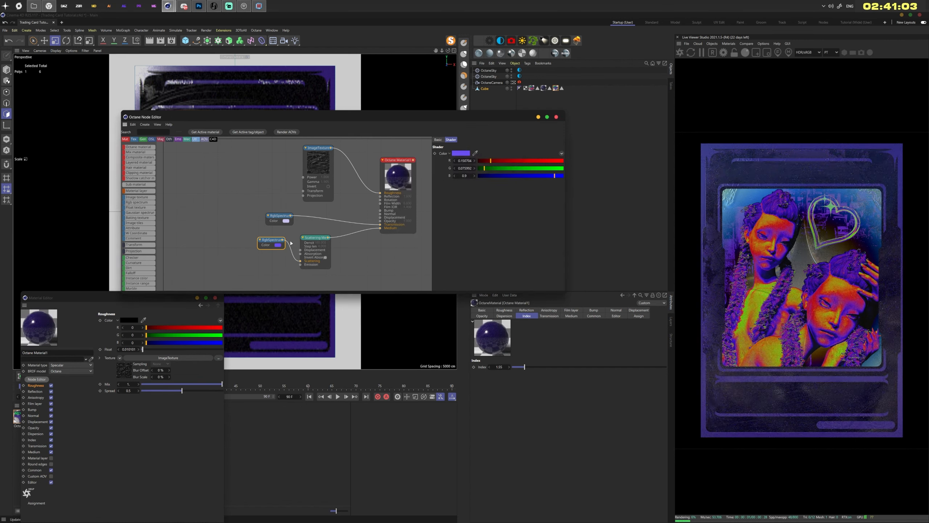
{"action": "mouse_move", "coordinate": [282, 240]}
{"action": "left_mouse_down"}
{"action": "mouse_move", "coordinate": [301, 265]}
{"action": "mouse_move", "coordinate": [278, 247]}
{"action": "left_mouse_up"}
{"action": "key", "text": "ctrl+z"}
{"action": "left_click", "coordinate": [278, 247]}
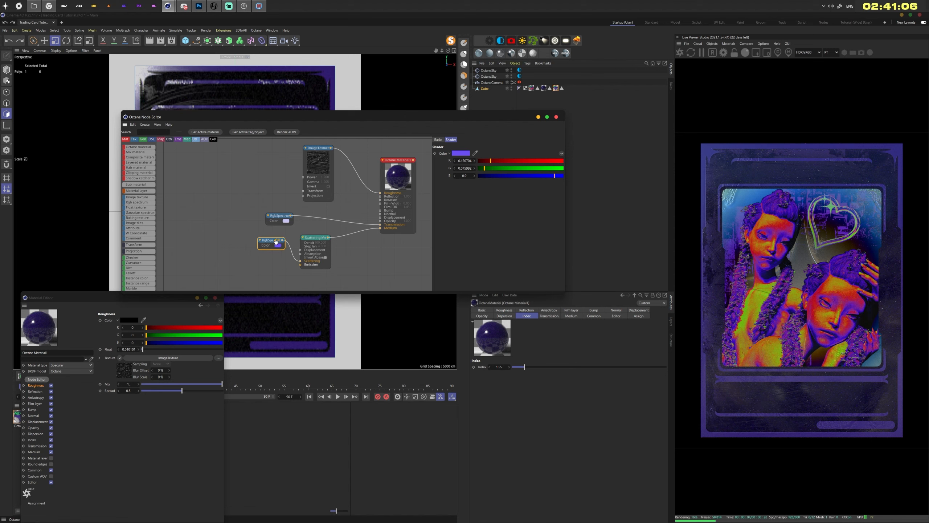
{"action": "left_click", "coordinate": [461, 151]}
{"action": "left_click_drag", "start_coordinate": [494, 211], "coordinate": [489, 211]}
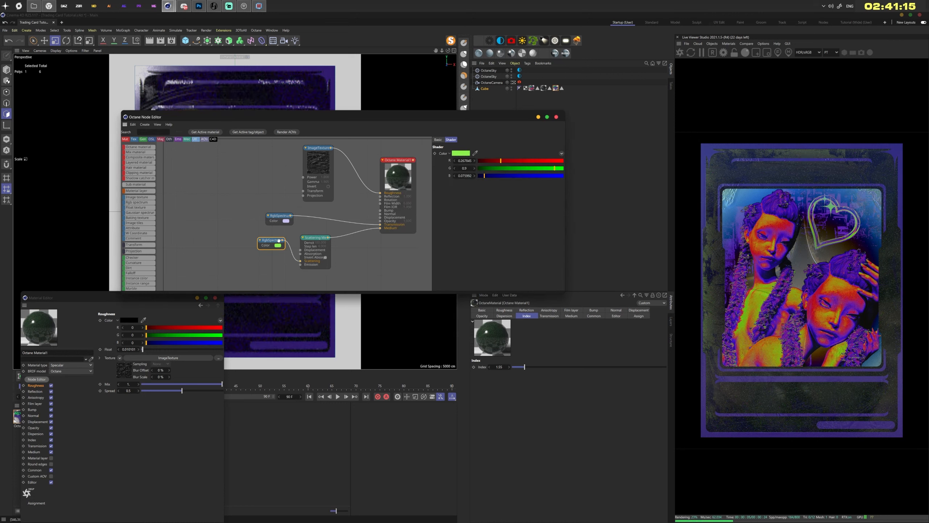
- Connect the scattering colour node to the medium's Absorption input too, and set its colour to pale blue with hue 213° and saturation 27%
{"action": "left_click_drag", "start_coordinate": [301, 257], "coordinate": [300, 253]}
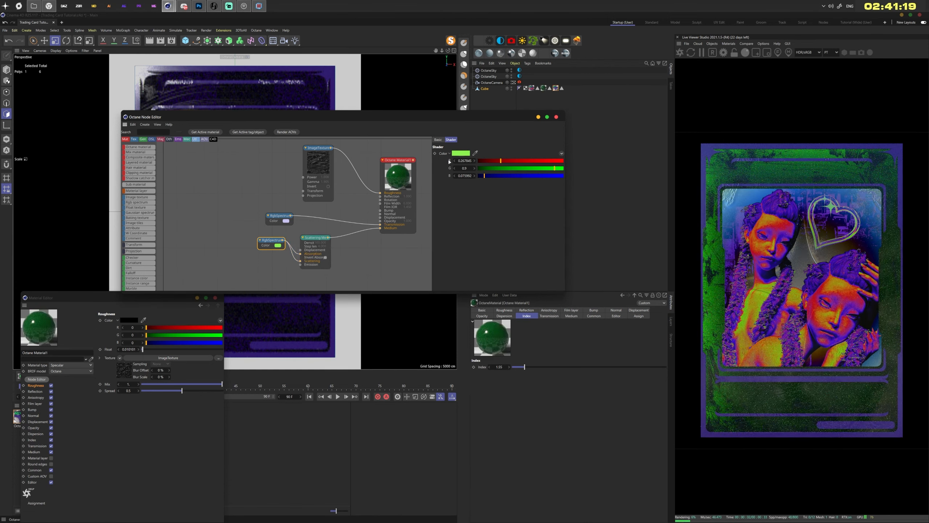
{"action": "left_click", "coordinate": [461, 153]}
{"action": "left_click", "coordinate": [489, 217]}
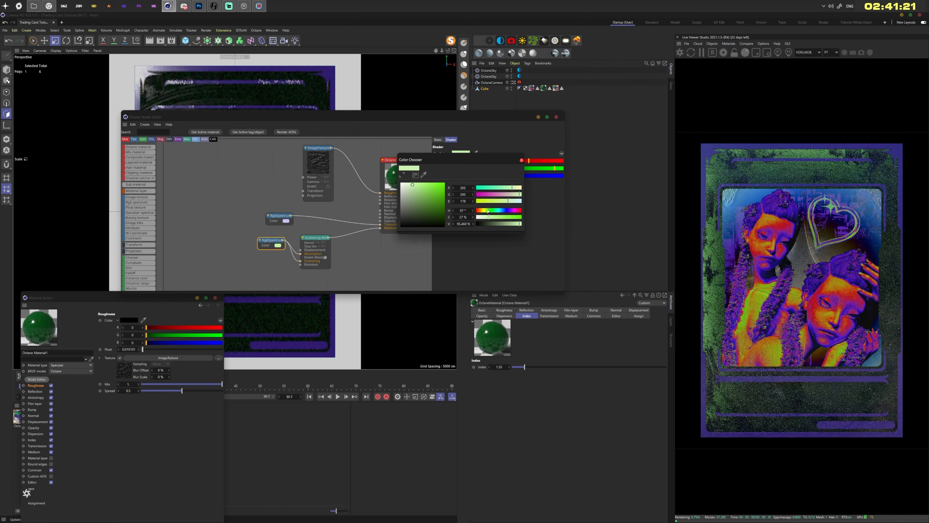
{"action": "left_click", "coordinate": [483, 211]}
{"action": "left_click_drag", "start_coordinate": [483, 212], "coordinate": [504, 214]}
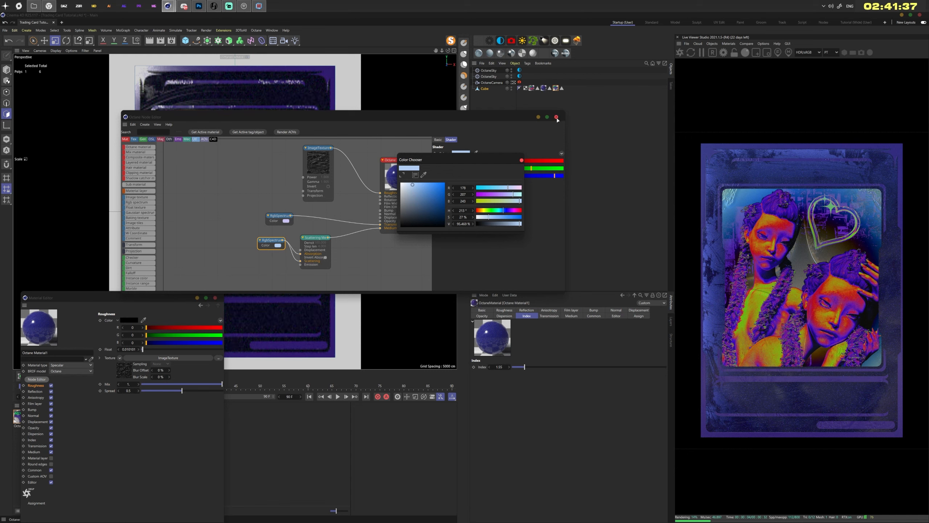
{"action": "left_click", "coordinate": [557, 120]}
{"action": "left_click", "coordinate": [556, 117]}
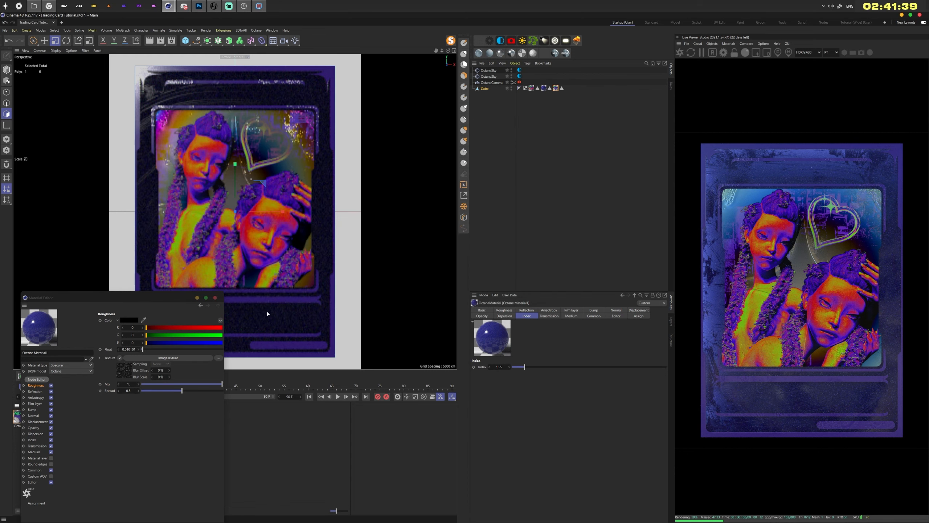
{"action": "left_click", "coordinate": [215, 298]}
- Copy both RGB spectrum nodes and the scattering medium from the front's clear material into the back's clear material graph
{"action": "left_click", "coordinate": [20, 416]}
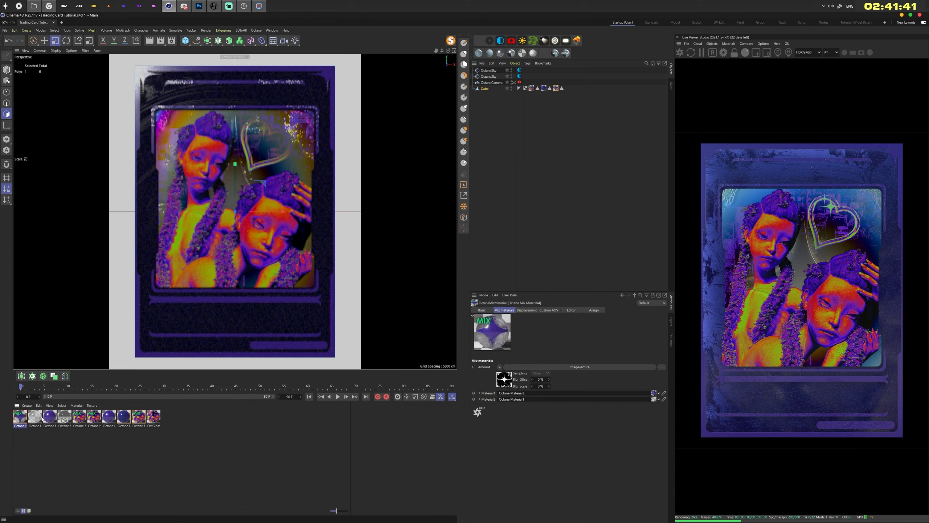
{"action": "double_click", "coordinate": [124, 416]}
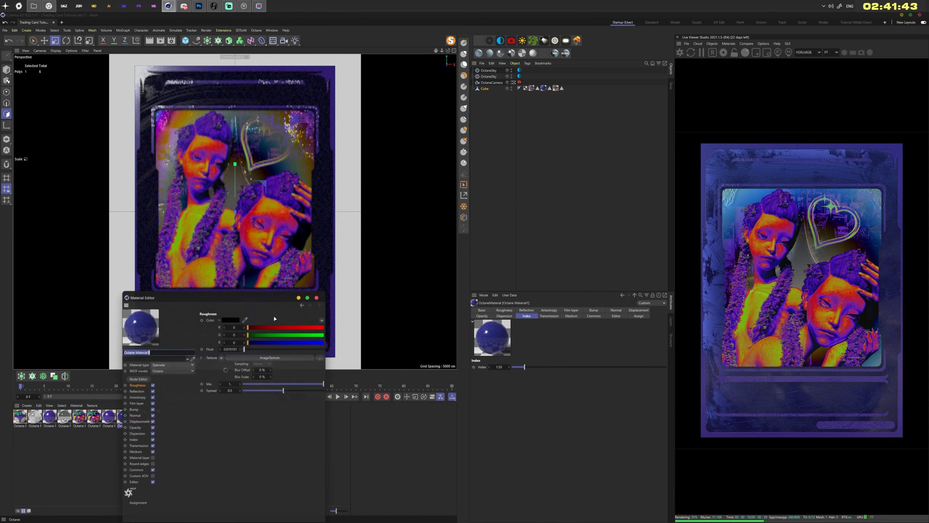
{"action": "left_click", "coordinate": [138, 379]}
{"action": "left_click_drag", "start_coordinate": [266, 229], "coordinate": [335, 281]}
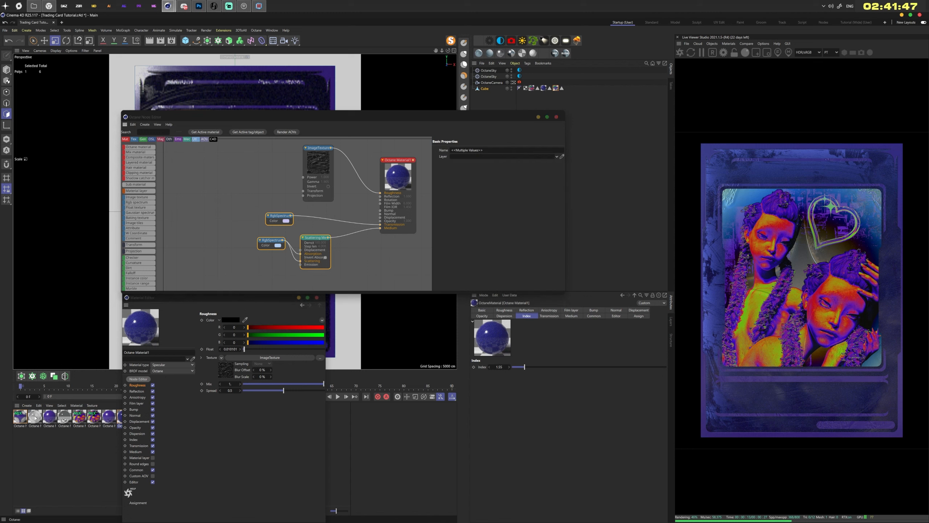
{"action": "left_click", "coordinate": [35, 417]}
{"action": "left_click", "coordinate": [216, 267]}
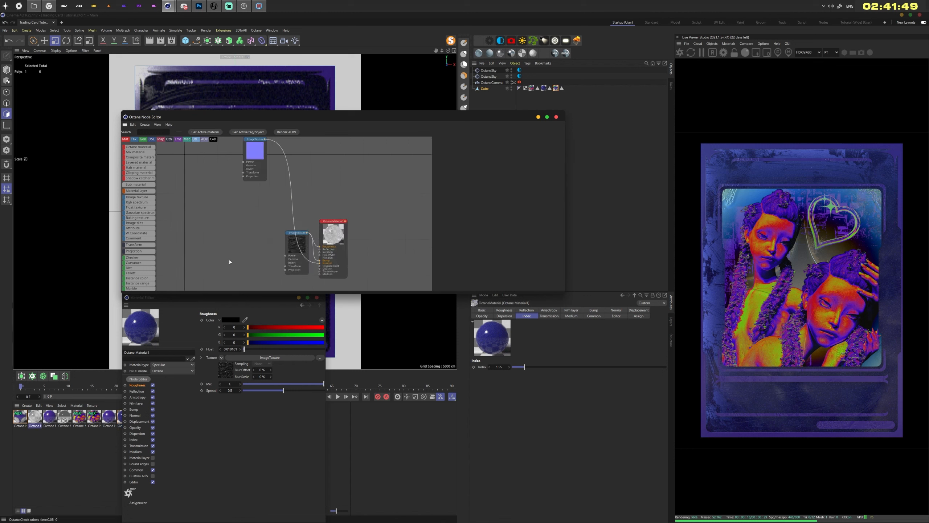
{"action": "key", "text": "ctrl+v"}
- Connect the pasted scattering medium to the clear material's Medium input and the lavender colour node to Transmission
{"action": "left_click_drag", "start_coordinate": [226, 228], "coordinate": [243, 241]}
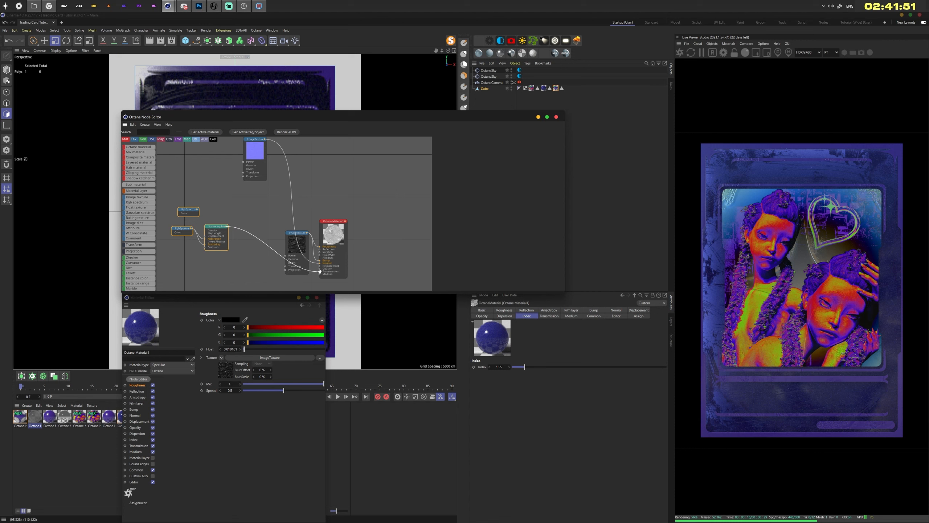
{"action": "left_click_drag", "start_coordinate": [321, 277], "coordinate": [320, 275]}
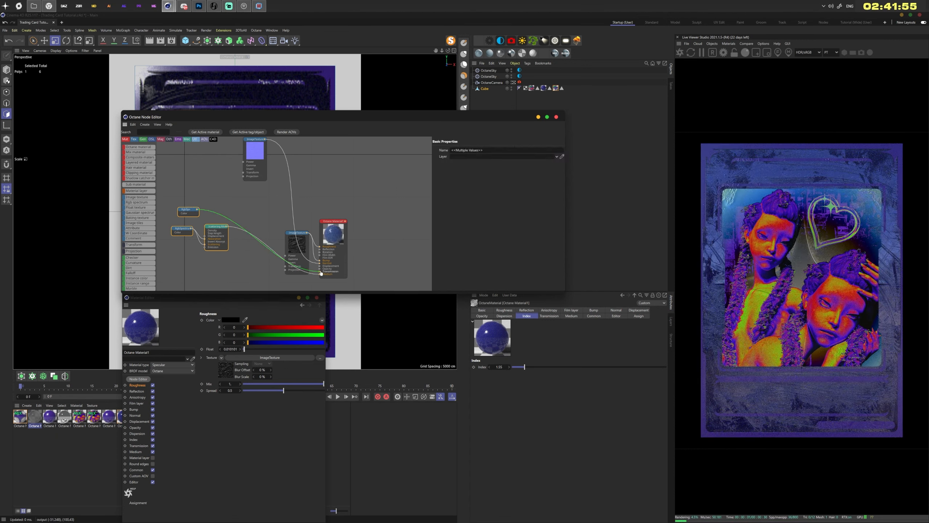
{"action": "left_click", "coordinate": [556, 118]}
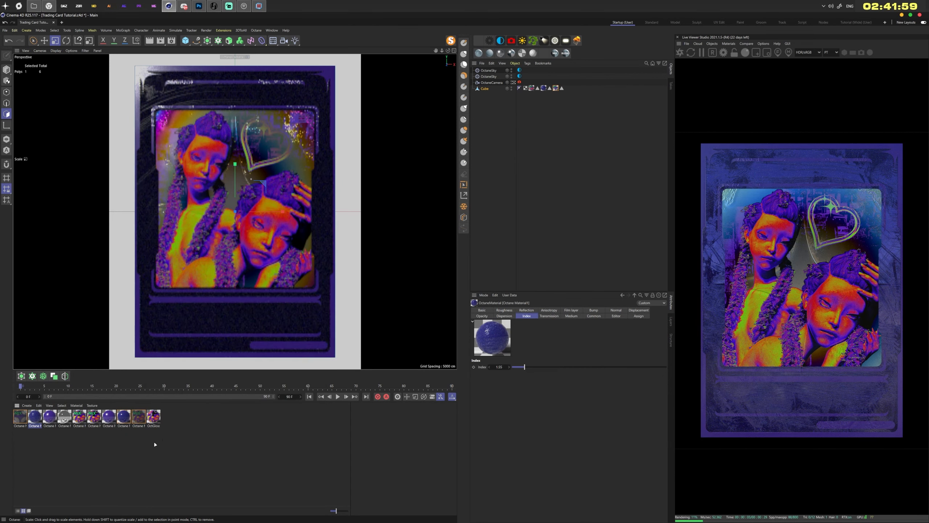
- Open the node graph of the card front's top-level mix material and automatically arrange all of its nodes
{"action": "double_click", "coordinate": [532, 89]}
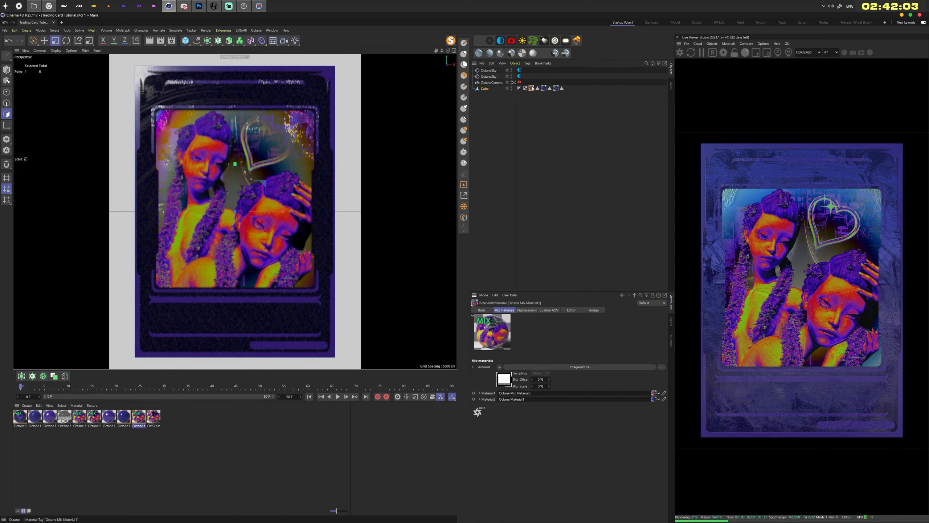
{"action": "double_click", "coordinate": [139, 417]}
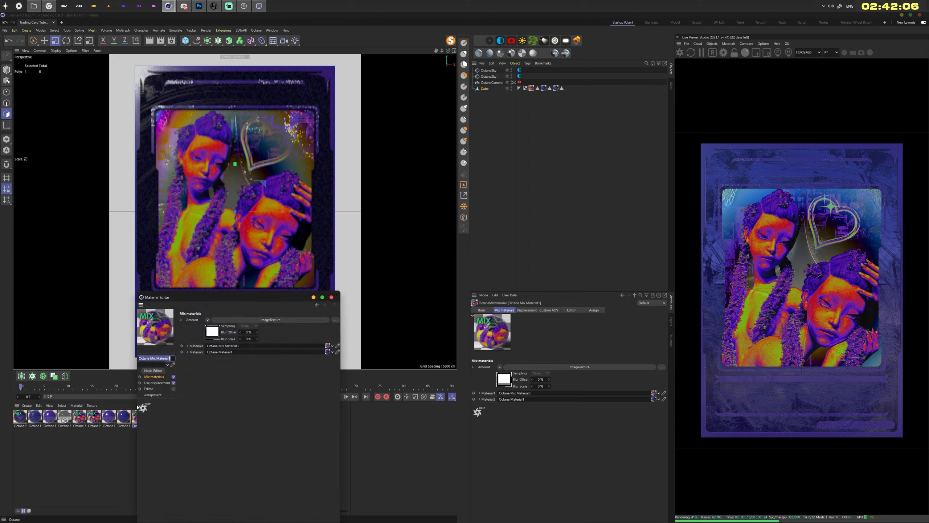
{"action": "left_click", "coordinate": [154, 372]}
{"action": "middle_click_drag", "start_coordinate": [385, 236], "coordinate": [287, 259]}
{"action": "scroll", "coordinate": [318, 249], "scroll_direction": "up", "scroll_amount": 3}
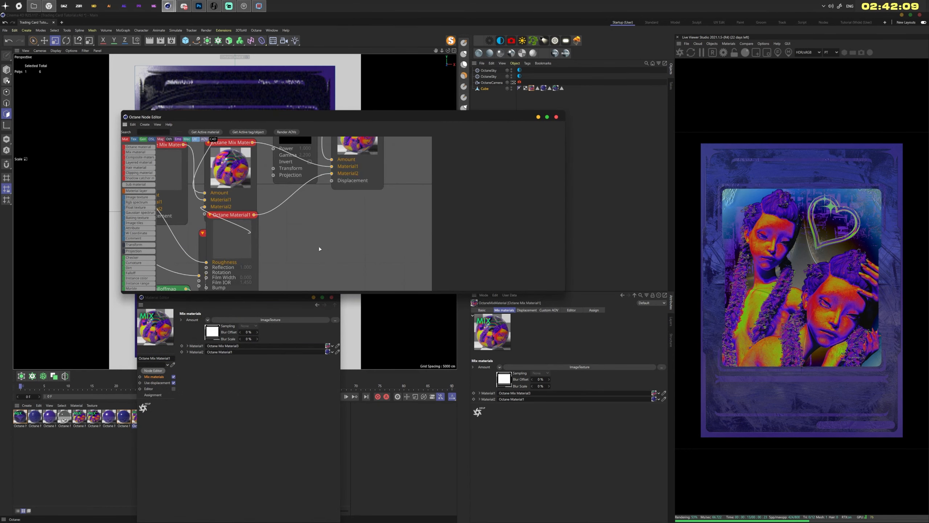
{"action": "scroll", "coordinate": [301, 252], "scroll_direction": "down", "scroll_amount": 10}
{"action": "scroll", "coordinate": [300, 254], "scroll_direction": "up", "scroll_amount": 7}
{"action": "scroll", "coordinate": [301, 256], "scroll_direction": "down", "scroll_amount": 5}
{"action": "key", "text": "ctrl+a"}
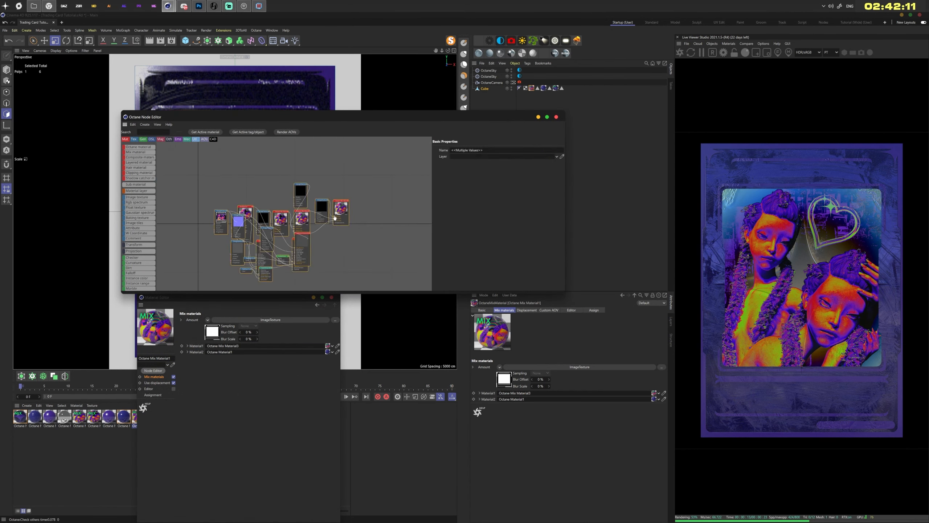
{"action": "right_click", "coordinate": [324, 207]}
{"action": "left_click", "coordinate": [346, 253]}
{"action": "left_click", "coordinate": [353, 259]}
{"action": "middle_click_drag", "start_coordinate": [352, 259], "coordinate": [344, 139]}
{"action": "scroll", "coordinate": [332, 219], "scroll_direction": "down", "scroll_amount": 2}
{"action": "scroll", "coordinate": [311, 193], "scroll_direction": "up", "scroll_amount": 5}
{"action": "middle_click_drag", "start_coordinate": [307, 180], "coordinate": [301, 304]}
{"action": "middle_click_drag", "start_coordinate": [321, 211], "coordinate": [326, 259]}
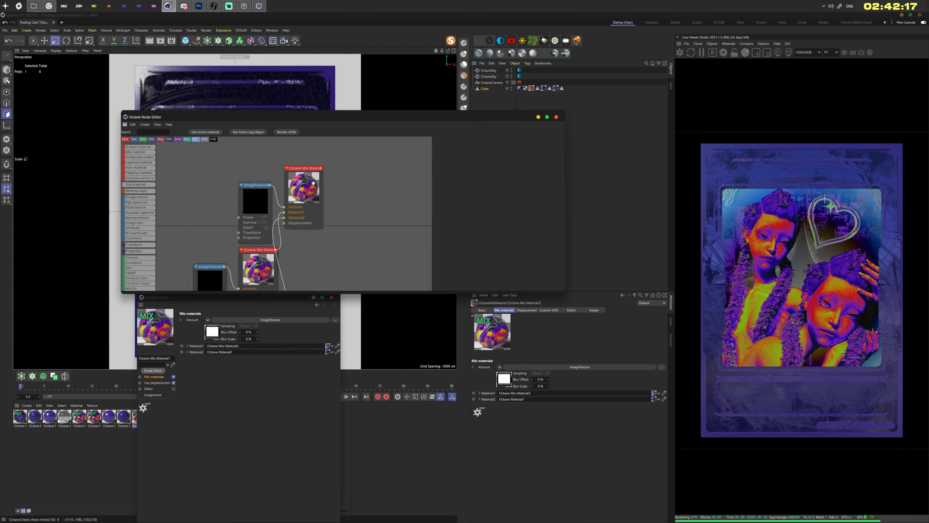
- Move the final mix material node aside and add an image texture node loaded with Front_Displacement.png
{"action": "left_click_drag", "start_coordinate": [305, 168], "coordinate": [352, 166]}
{"action": "left_click_drag", "start_coordinate": [138, 198], "coordinate": [350, 239]}
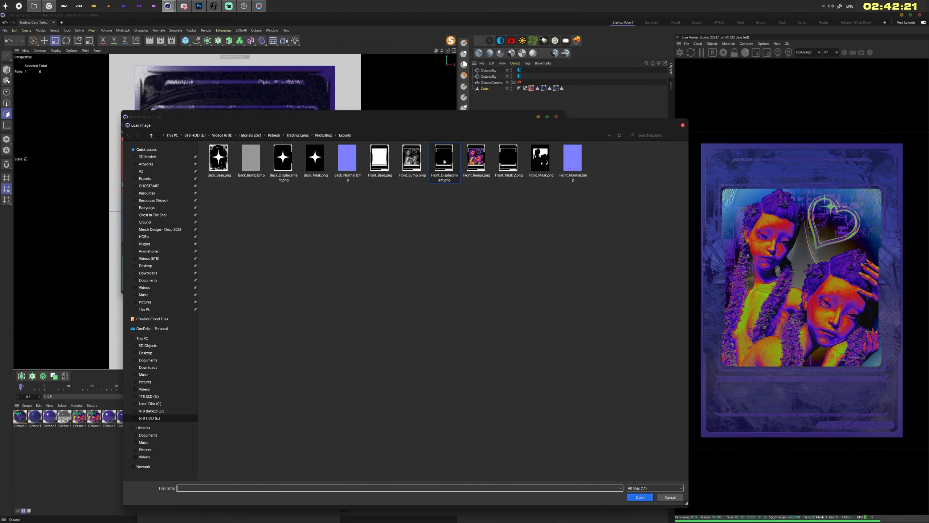
{"action": "double_click", "coordinate": [445, 161]}
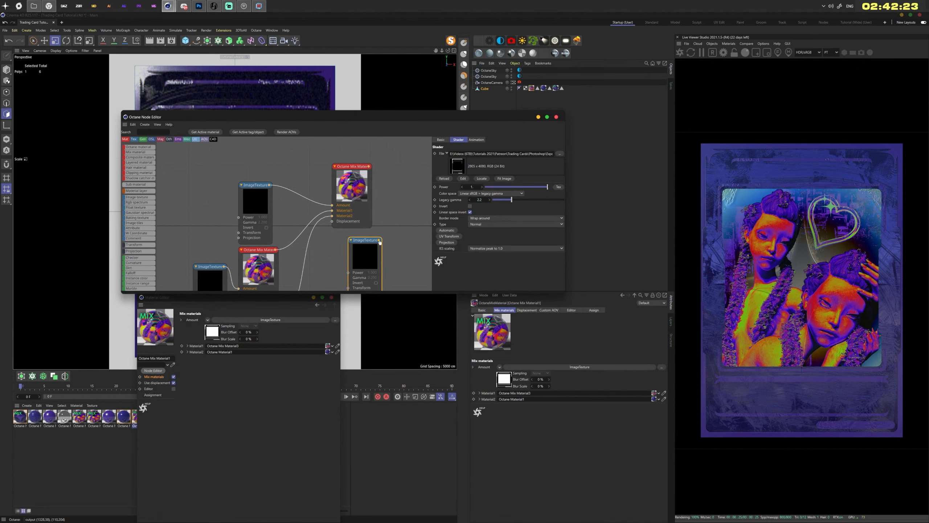
{"action": "left_click", "coordinate": [399, 256]}
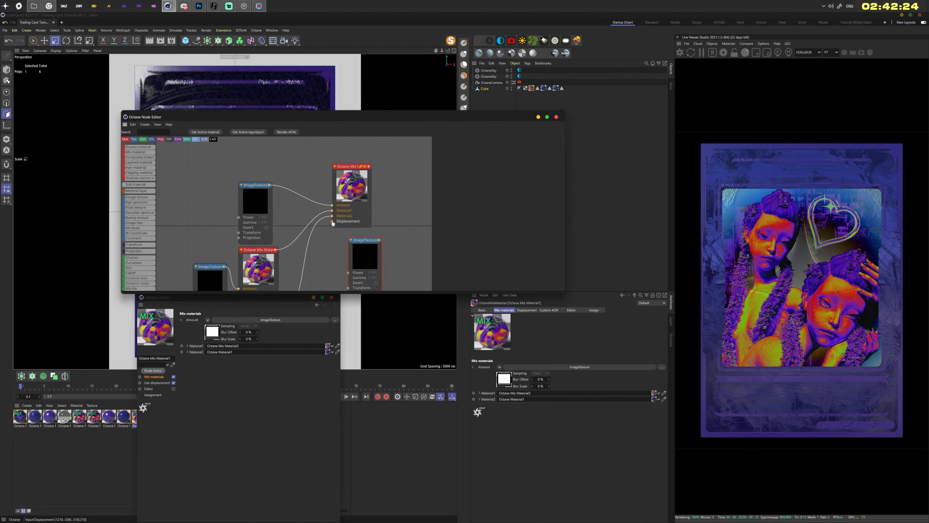
- Add a Displacement node to the final mix material's Displacement channel and place it beside the image texture
{"action": "left_click", "coordinate": [357, 178]}
{"action": "left_click", "coordinate": [488, 140]}
{"action": "left_click", "coordinate": [447, 203]}
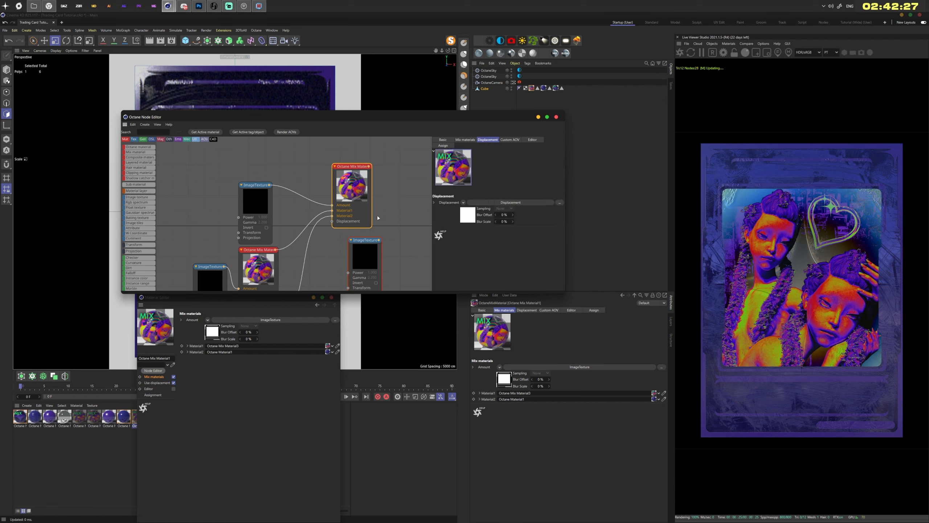
{"action": "left_click_drag", "start_coordinate": [303, 221], "coordinate": [326, 250]}
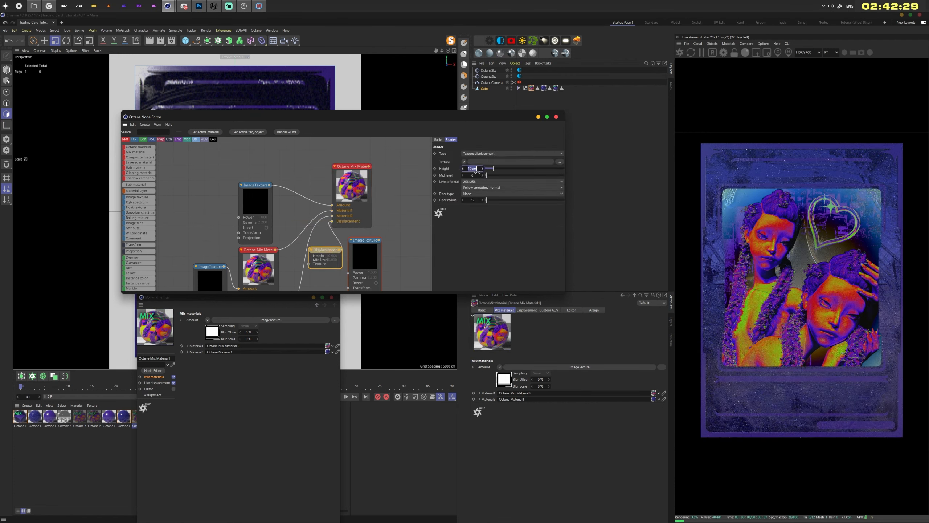
- Set the texture displacement to a height of 1 cm, a mid level of 0.5 and a 1024x1024 level of detail
{"action": "double_click", "coordinate": [472, 175]}
{"action": "type", "text": "0.5"}
{"action": "key", "text": "Return"}
{"action": "left_click", "coordinate": [479, 182]}
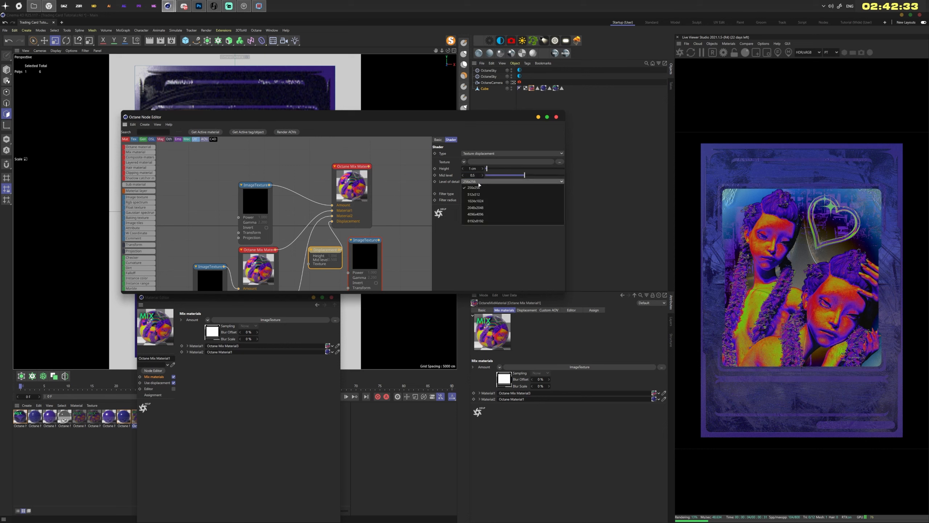
{"action": "left_click", "coordinate": [477, 202]}
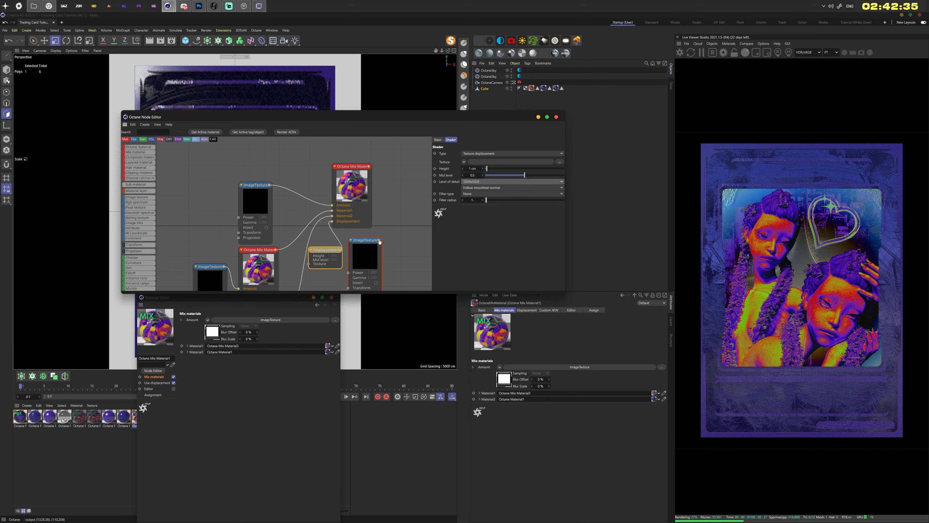
- Connect the Front_Displacement image to the displacement node's Texture input and space the two nodes apart
{"action": "left_click_drag", "start_coordinate": [379, 241], "coordinate": [308, 264]}
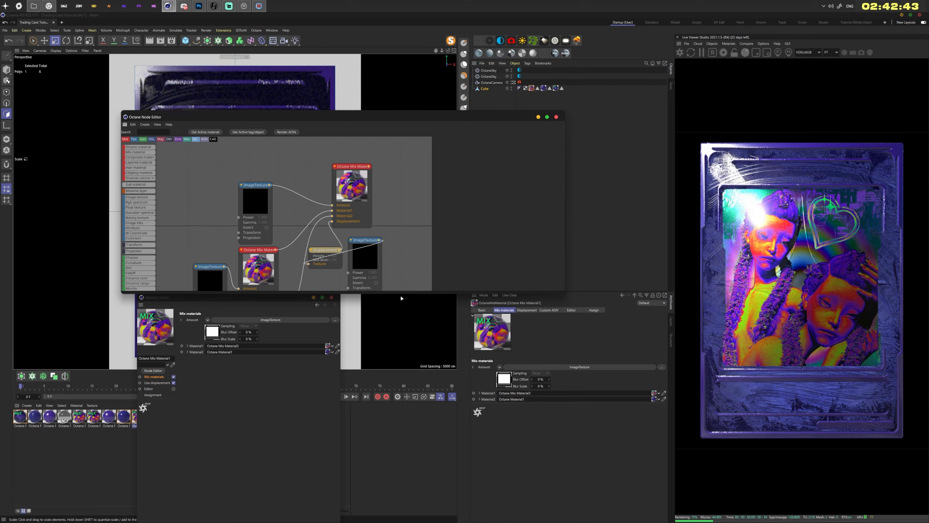
{"action": "left_click_drag", "start_coordinate": [375, 262], "coordinate": [388, 251]}
{"action": "left_click_drag", "start_coordinate": [316, 251], "coordinate": [331, 235]}
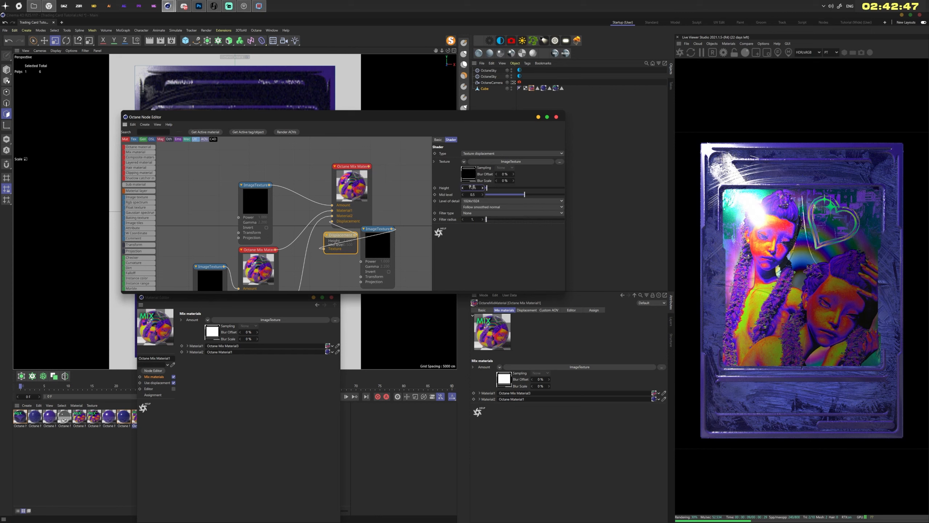
- Try a displacement height of 0.2 cm for the card front
{"action": "key", "text": "Return"}
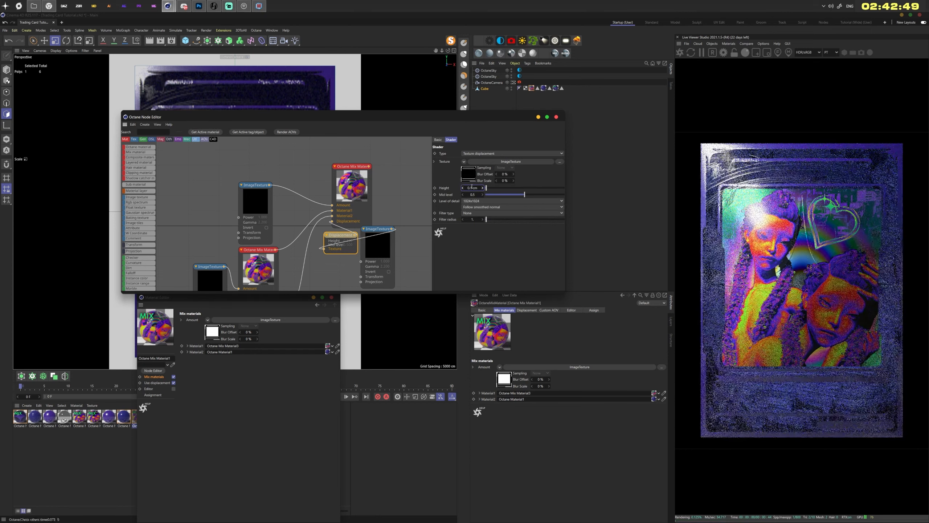
{"action": "double_click", "coordinate": [472, 187]}
{"action": "type", "text": "0.2"}
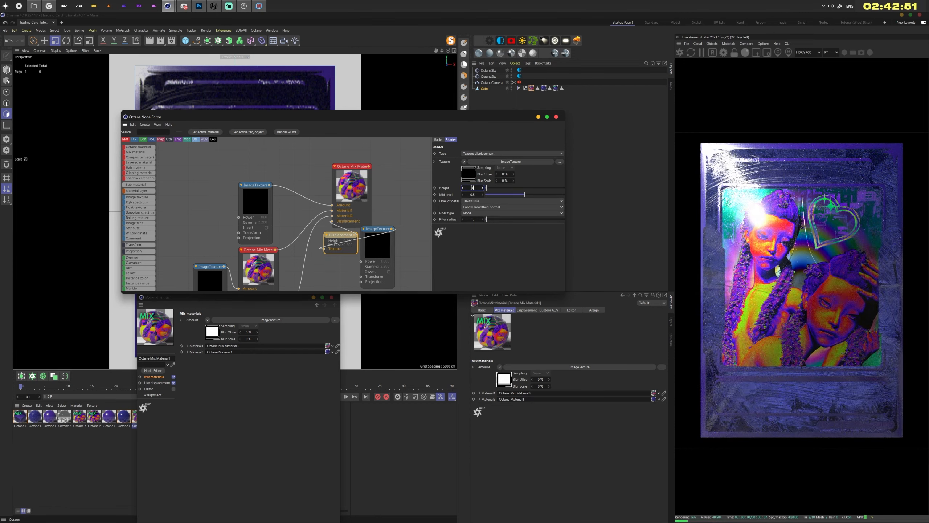
{"action": "key", "text": "Return"}
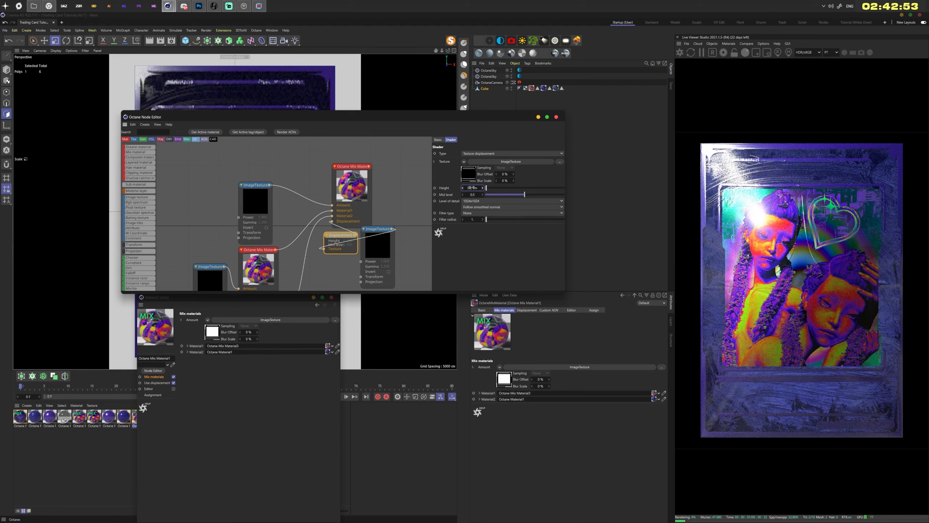
- Set the front displacement's height to 0.3 cm and its level of detail to 2048x2048, and close the node editor
{"action": "key", "text": "BackSpace"}
{"action": "key", "text": "BackSpace"}
{"action": "key", "text": "BackSpace"}
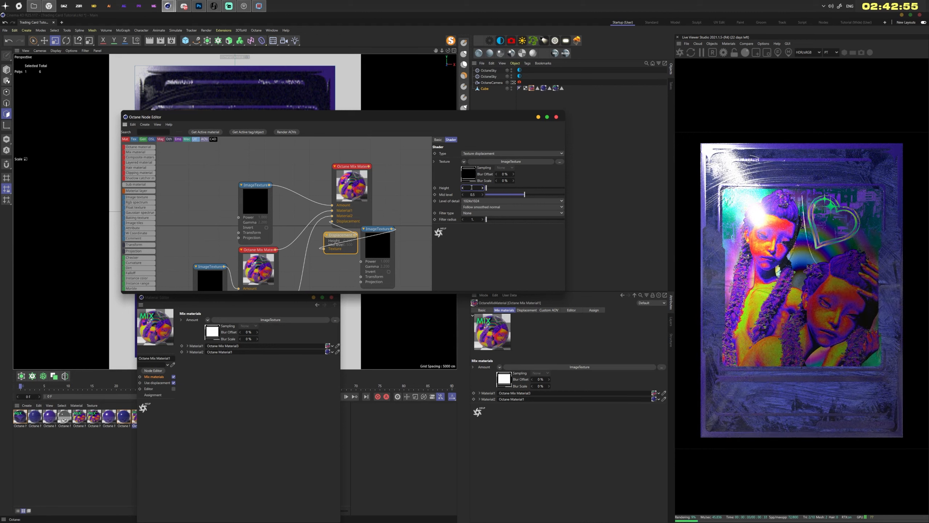
{"action": "type", "text": "0.3"}
{"action": "key", "text": "Return"}
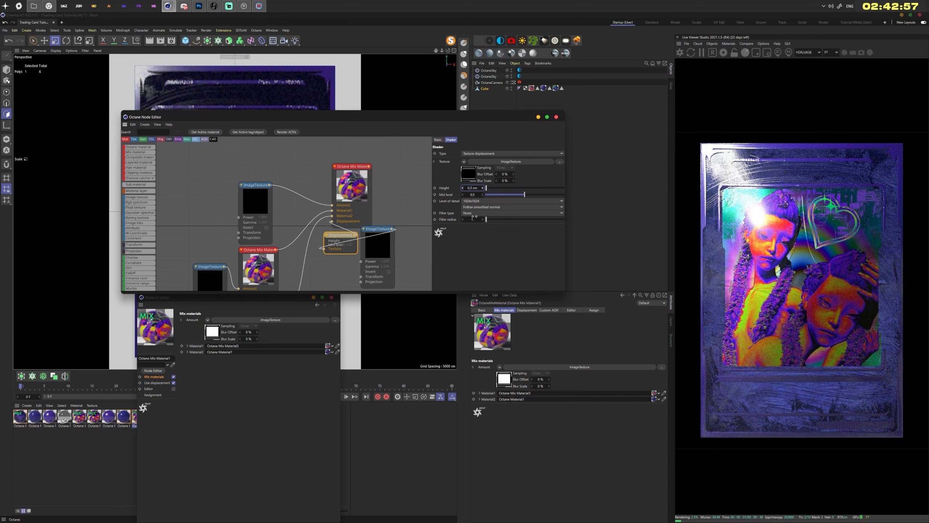
{"action": "left_click", "coordinate": [475, 201]}
{"action": "left_click", "coordinate": [479, 231]}
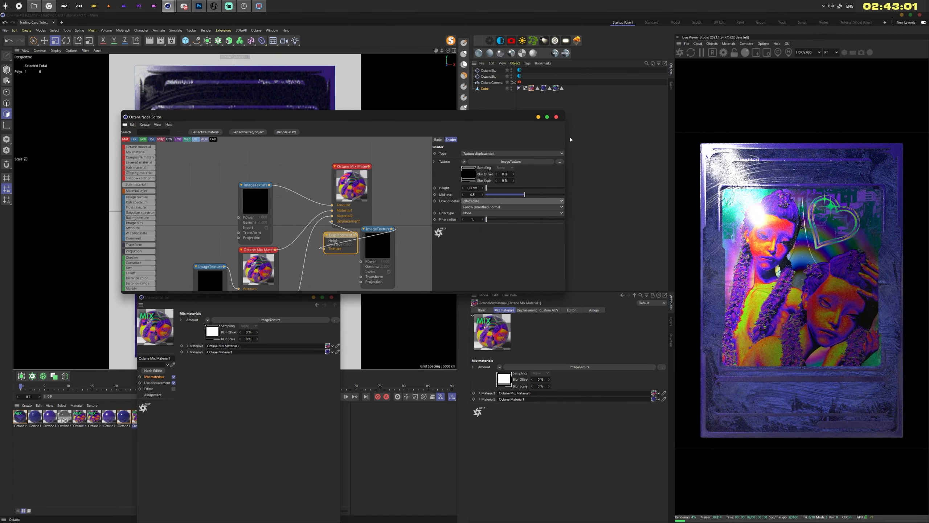
{"action": "left_click", "coordinate": [557, 117]}
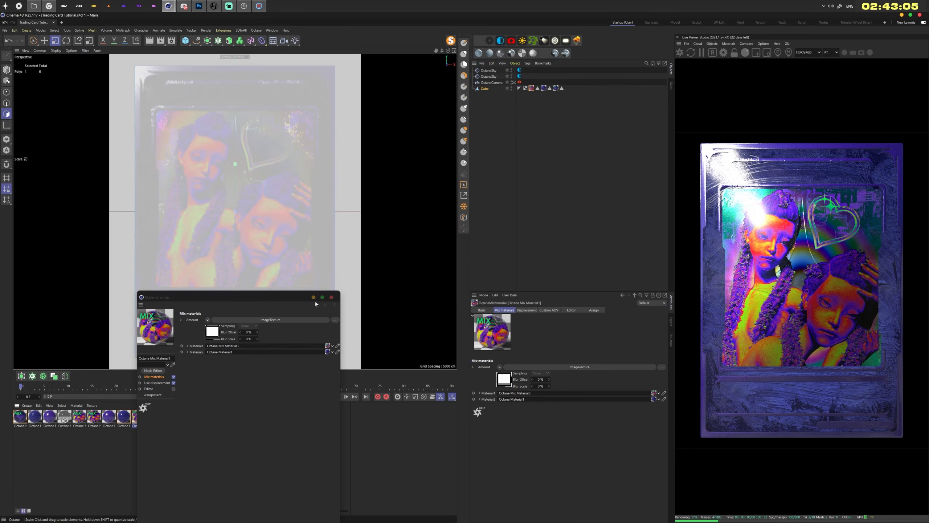
- Rotate the first Octane sky's environment to a RotX of about 0.09 and a RotY of about -0.73
{"action": "left_click", "coordinate": [520, 70]}
{"action": "left_click_drag", "start_coordinate": [593, 374], "coordinate": [554, 374]}
{"action": "left_click_drag", "start_coordinate": [593, 367], "coordinate": [600, 367]}
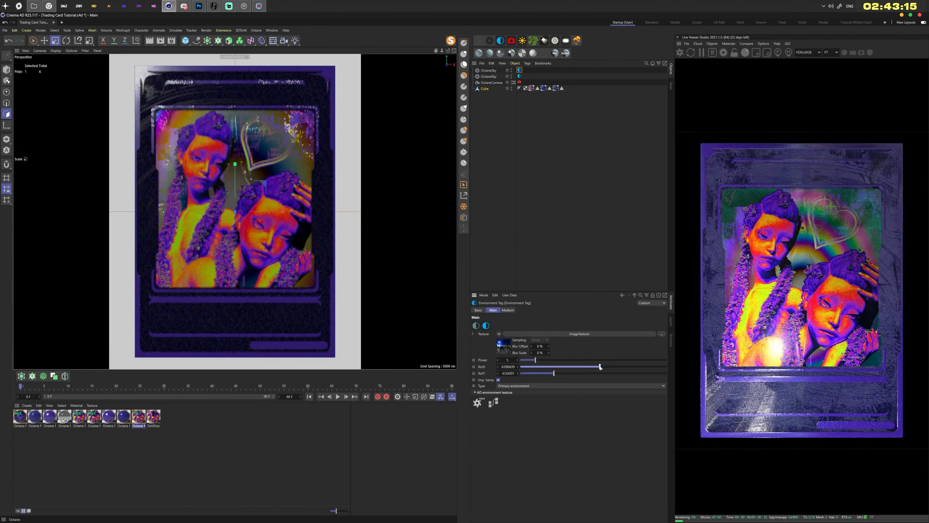
{"action": "left_click", "coordinate": [563, 373]}
- Replace the sky's image with an HDRI from the 01 Studio Basics HDRIs folder and copy it into the project
{"action": "left_click", "coordinate": [579, 333]}
{"action": "left_click", "coordinate": [662, 323]}
{"action": "left_click", "coordinate": [189, 32]}
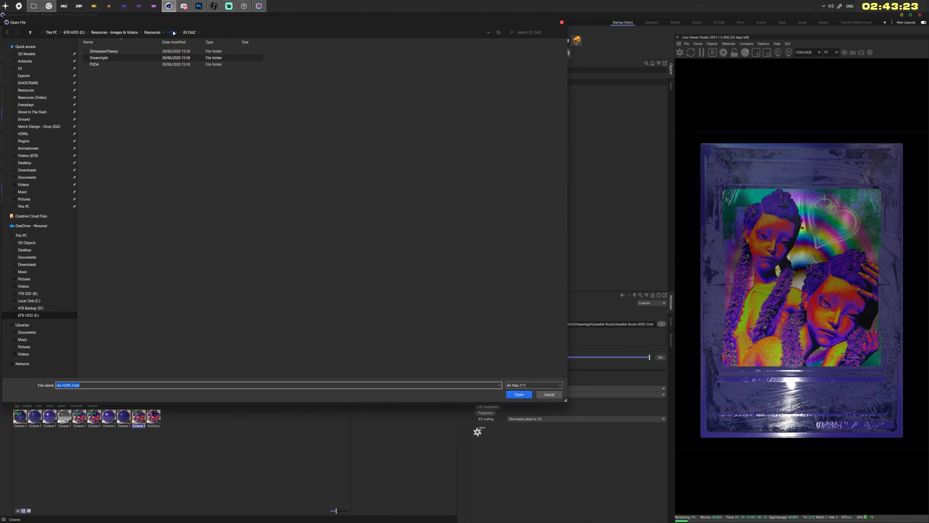
{"action": "left_click", "coordinate": [174, 33]}
{"action": "double_click", "coordinate": [129, 84]}
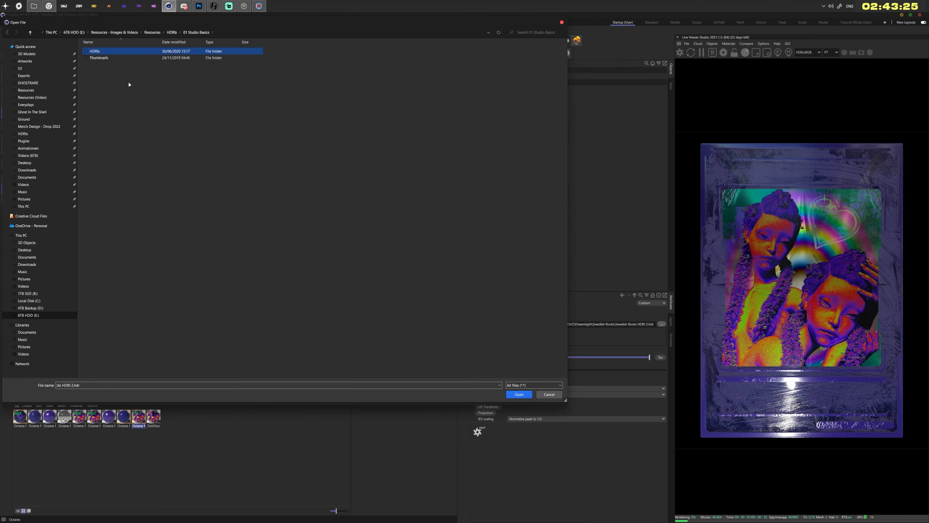
{"action": "double_click", "coordinate": [122, 51]}
{"action": "double_click", "coordinate": [290, 103]}
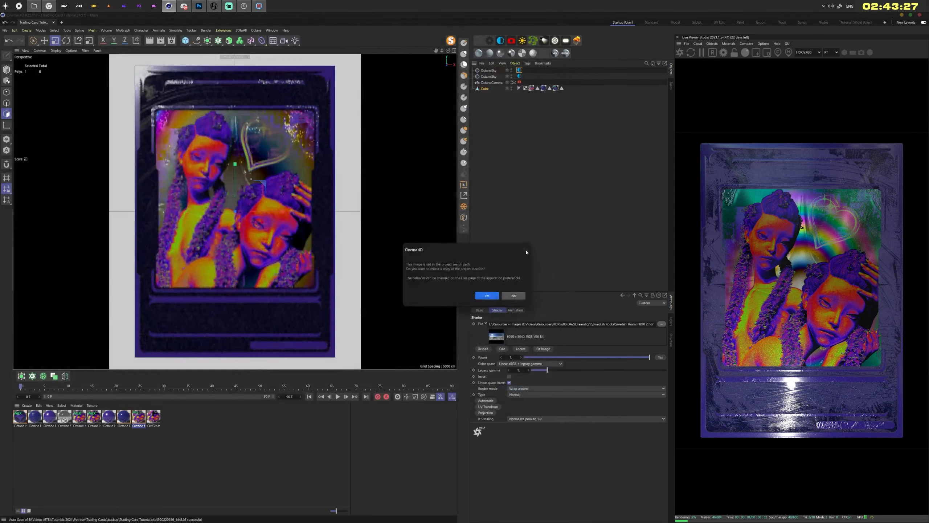
{"action": "left_click", "coordinate": [487, 296]}
- Rotate the studio HDRI environment to a RotX of about -0.62 and a RotY of about -0.86
{"action": "left_click", "coordinate": [623, 295]}
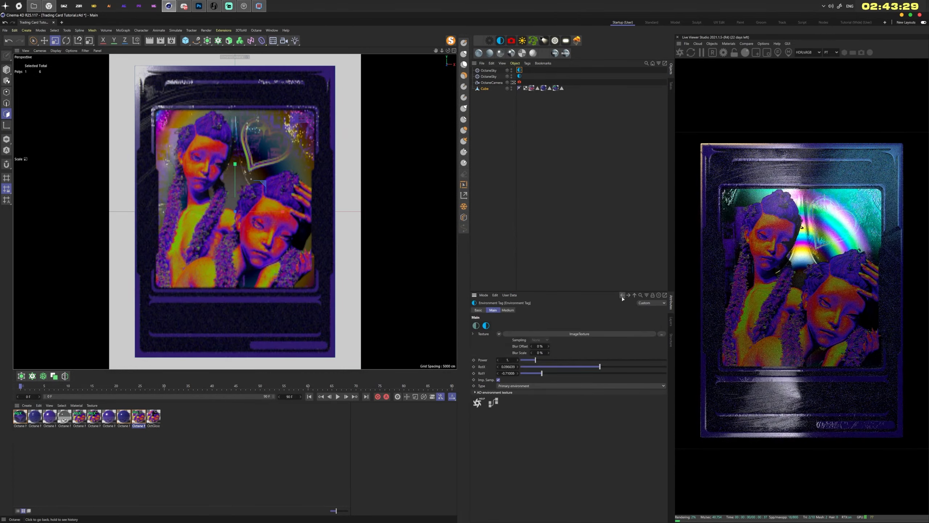
{"action": "left_click_drag", "start_coordinate": [599, 368], "coordinate": [532, 374]}
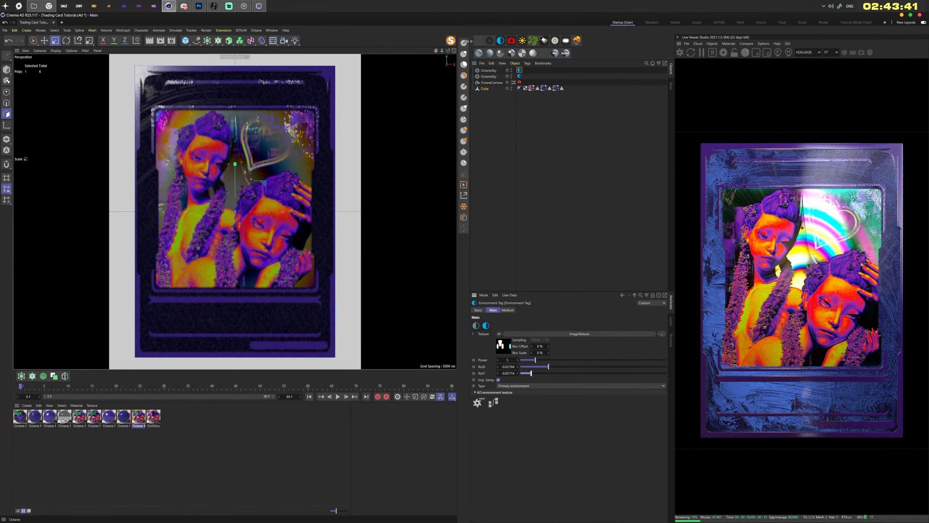
{"action": "left_click_drag", "start_coordinate": [448, 51], "coordinate": [516, 50]}
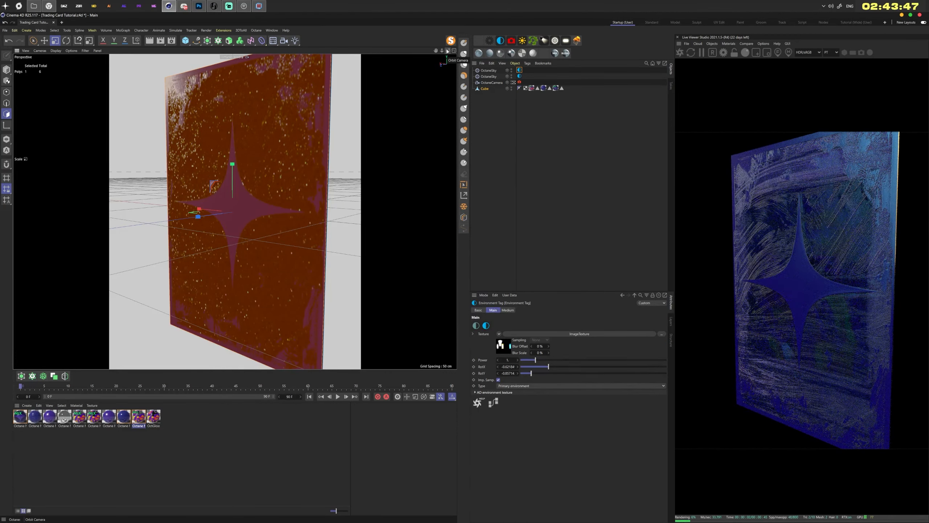
{"action": "key", "text": "ctrl+shift+z"}
{"action": "key", "text": "ctrl+shift+z"}
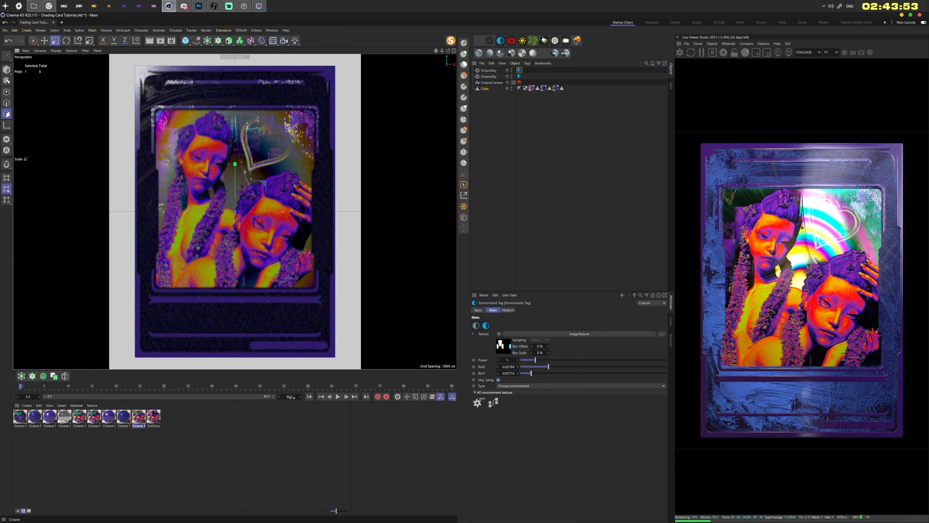
- Add an Octane area light, turn it to face sideways and move it to the card's right edge
{"action": "left_click", "coordinate": [565, 41]}
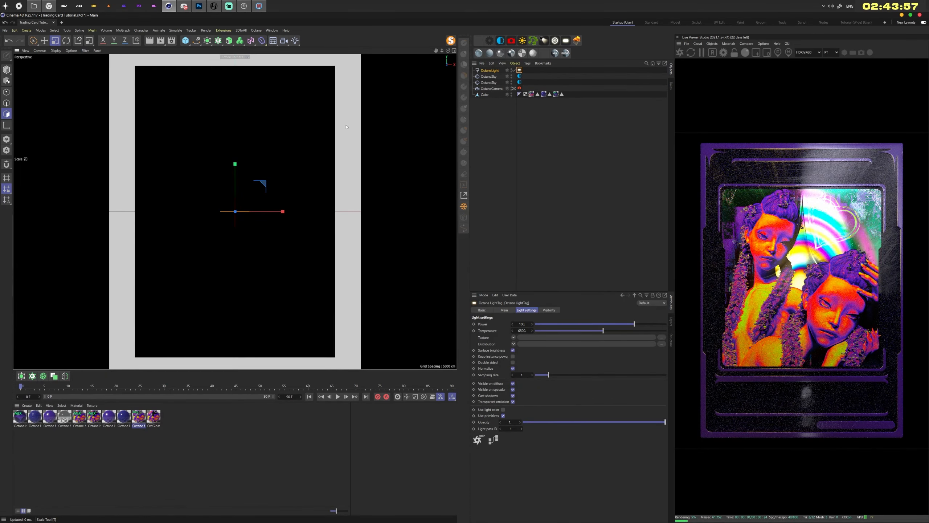
{"action": "left_click", "coordinate": [66, 40]}
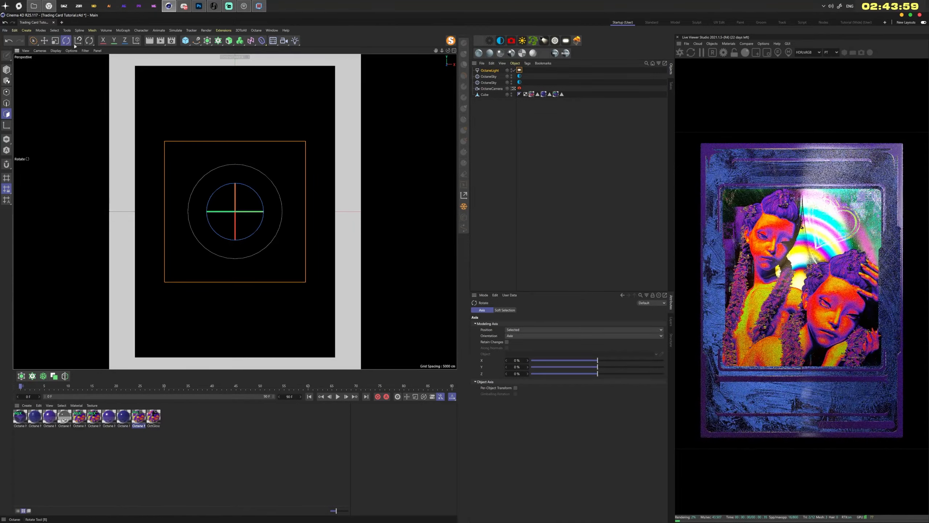
{"action": "left_click_drag", "start_coordinate": [212, 211], "coordinate": [286, 214]}
{"action": "key", "text": "e"}
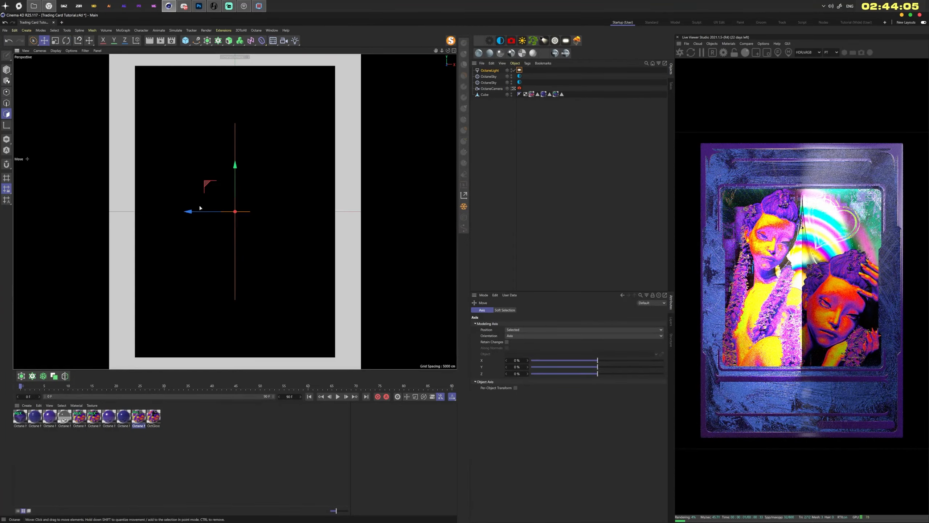
{"action": "left_click_drag", "start_coordinate": [200, 208], "coordinate": [351, 190]}
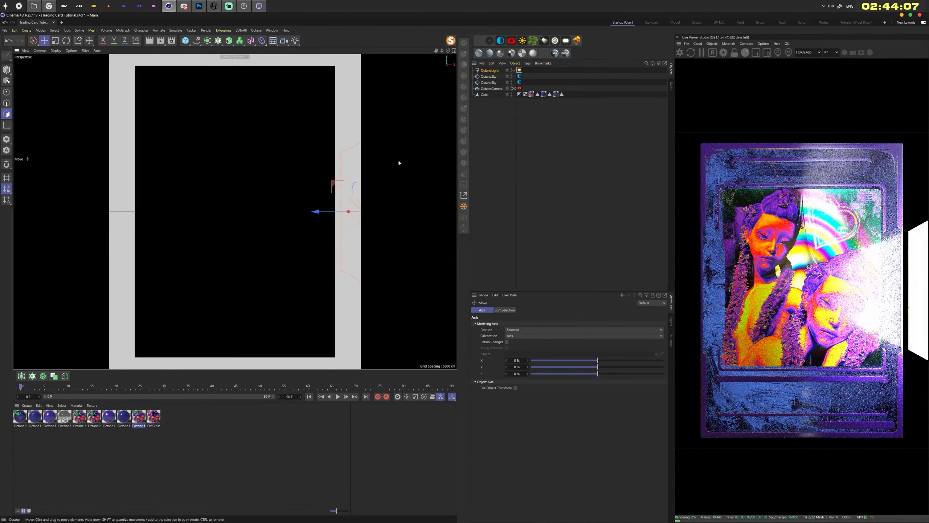
- Stretch the area light vertically beyond the card's height in model mode and adjust its distance from the card's right edge
{"action": "left_click", "coordinate": [4, 70]}
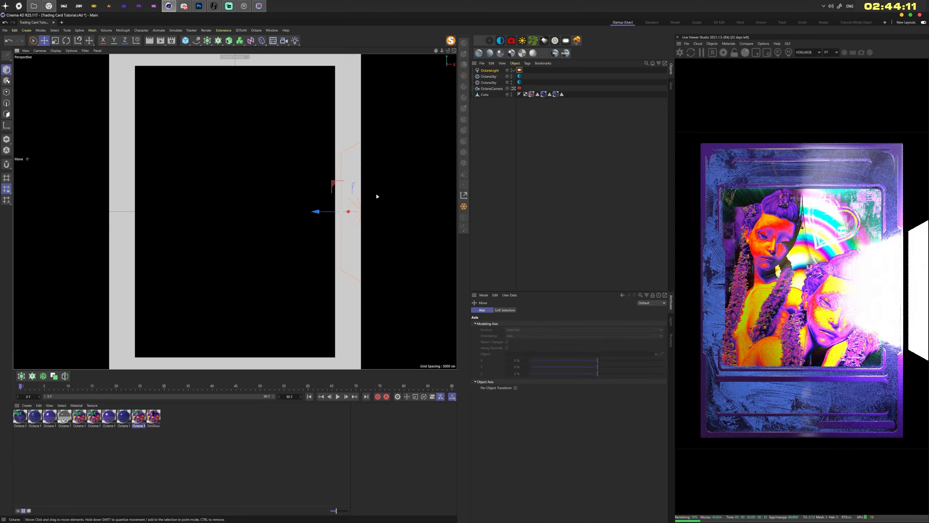
{"action": "left_click_drag", "start_coordinate": [316, 213], "coordinate": [291, 213]}
{"action": "left_click_drag", "start_coordinate": [336, 140], "coordinate": [336, 39]}
{"action": "left_click_drag", "start_coordinate": [289, 211], "coordinate": [326, 212]}
- Assign a FalloffMap texture to the distribution of the right area light
{"action": "left_click", "coordinate": [519, 70]}
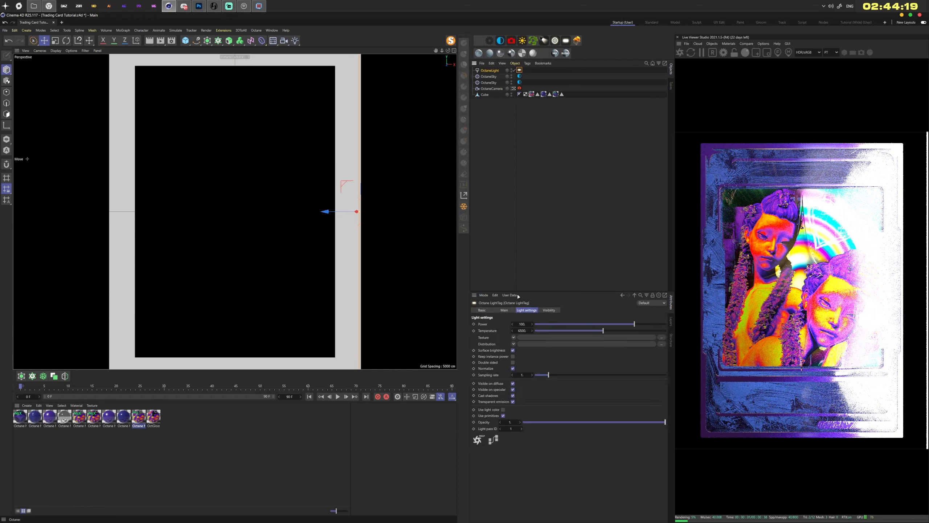
{"action": "left_click", "coordinate": [514, 344]}
{"action": "mouse_move", "coordinate": [541, 460]}
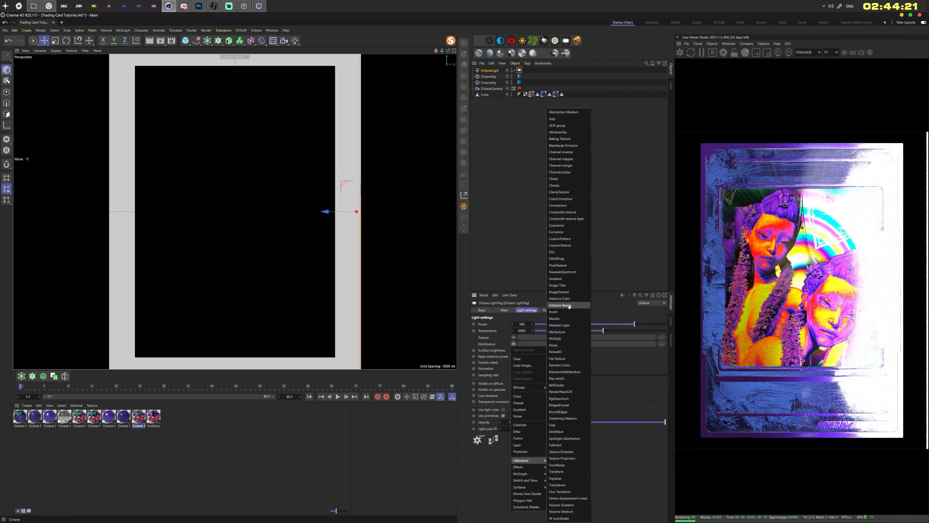
{"action": "left_click", "coordinate": [564, 260]}
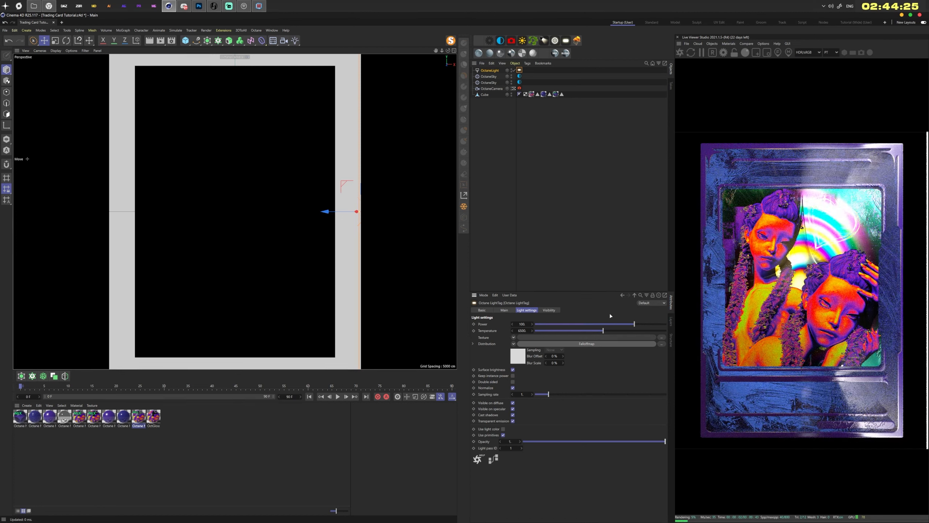
- Duplicate the area light, set its heading to -90° and negate its X position to mirror it to the card's left edge
{"action": "left_click", "coordinate": [490, 71]}
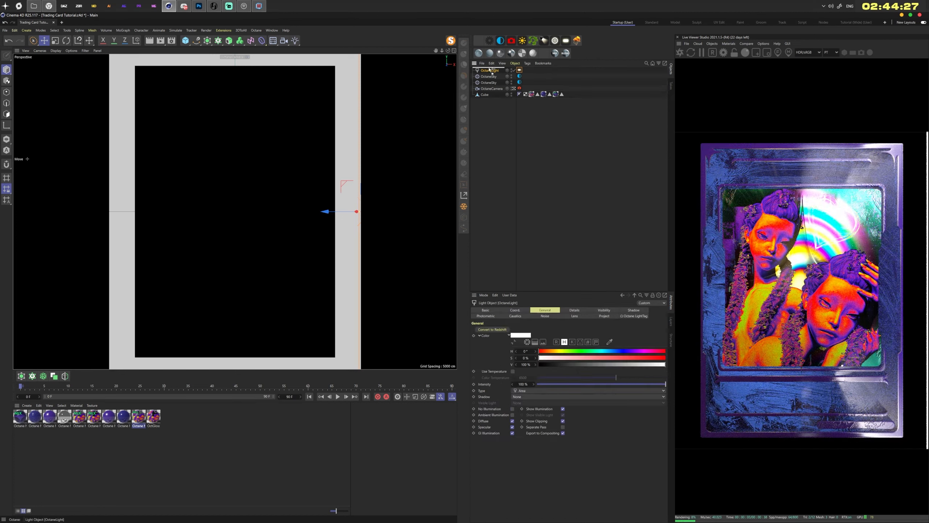
{"action": "key", "text": "ctrl+c"}
{"action": "key", "text": "ctrl+v"}
{"action": "left_click", "coordinate": [515, 309]}
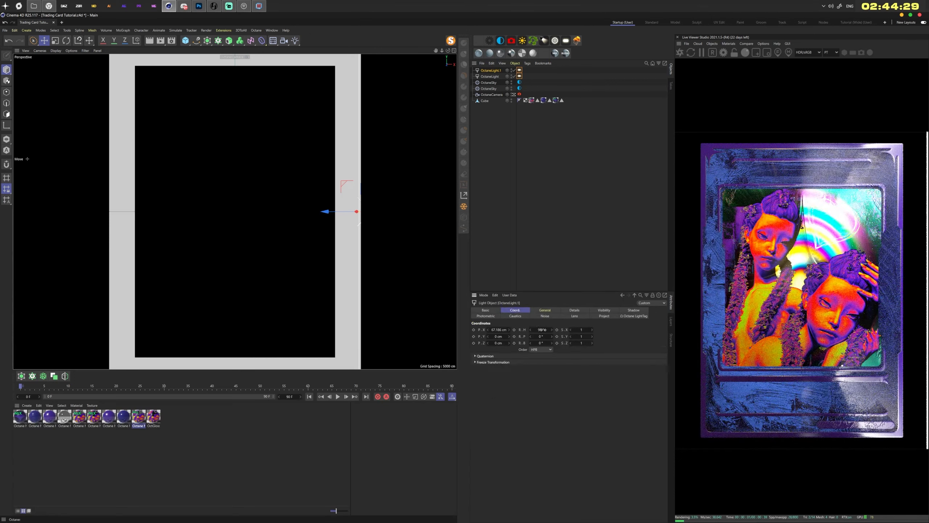
{"action": "type", "text": "-90"}
{"action": "key", "text": "Return"}
{"action": "left_click", "coordinate": [492, 330]}
{"action": "type", "text": "-"}
{"action": "key", "text": "Return"}
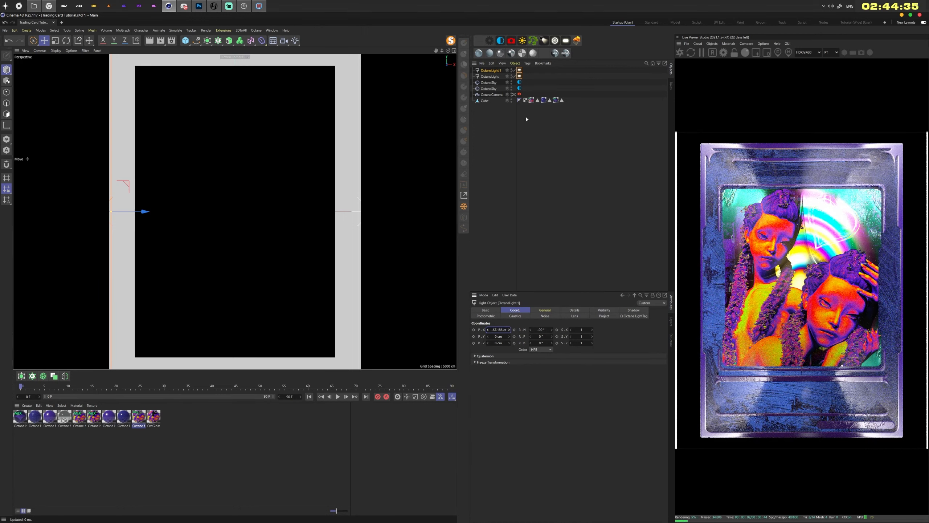
- Set the opacity of both Octane area lights to 0
{"action": "left_click", "coordinate": [520, 76]}
{"action": "left_click_drag", "start_coordinate": [557, 441], "coordinate": [428, 434]}
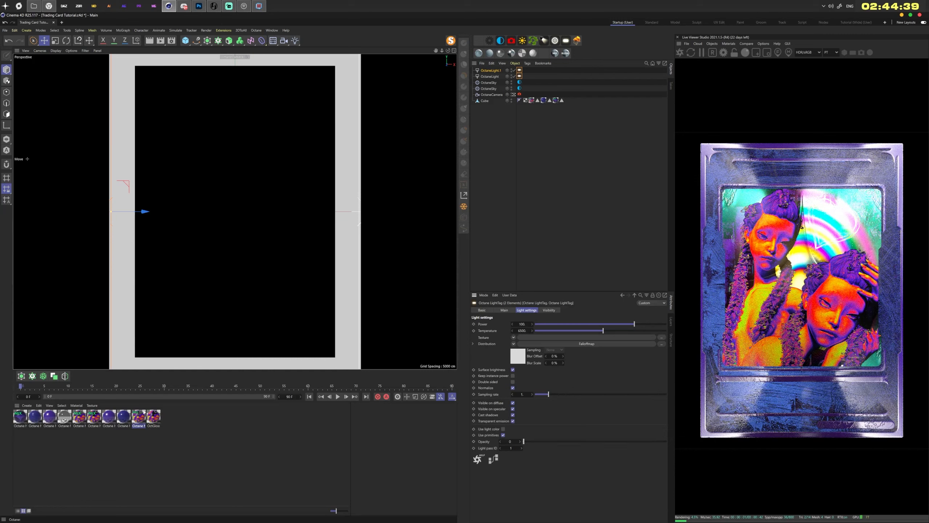
- Open the node graph of Octane Mix Material1 and move the falloff node clear of the stacked nodes
{"action": "double_click", "coordinate": [144, 418]}
{"action": "left_click", "coordinate": [167, 371]}
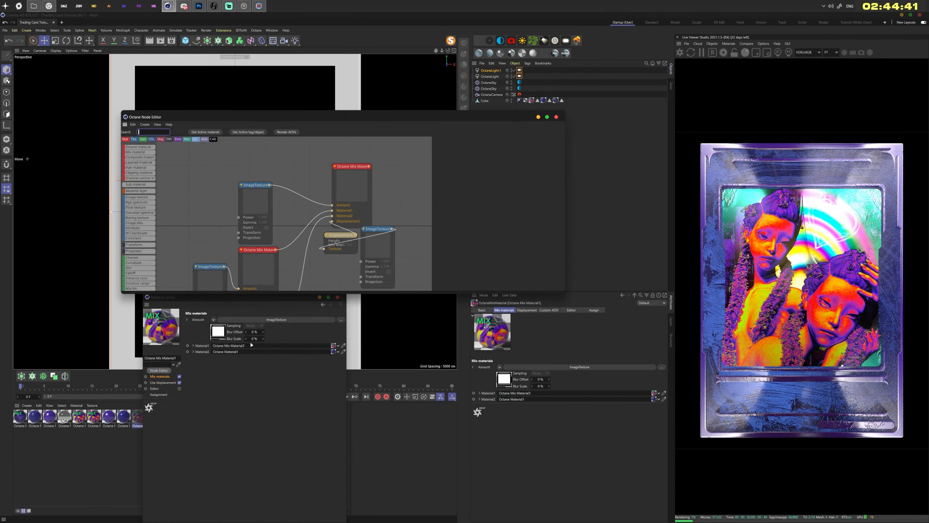
{"action": "middle_click_drag", "start_coordinate": [217, 238], "coordinate": [245, 187]}
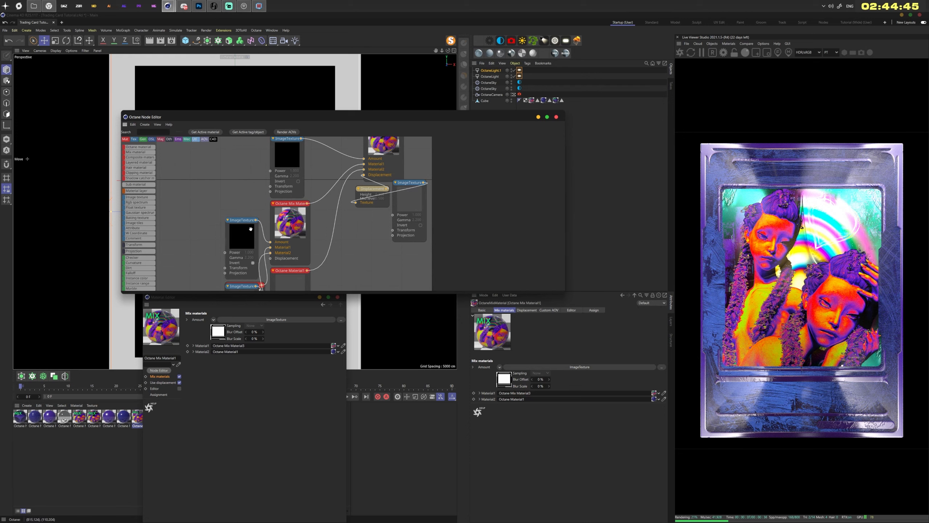
{"action": "middle_click_drag", "start_coordinate": [220, 250], "coordinate": [271, 148]}
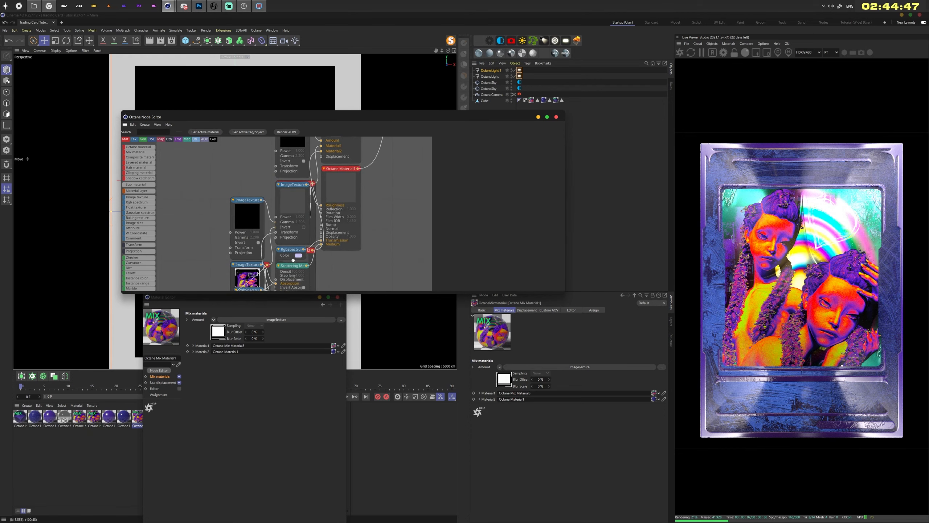
{"action": "scroll", "coordinate": [263, 233], "scroll_direction": "up", "scroll_amount": 2}
{"action": "scroll", "coordinate": [265, 231], "scroll_direction": "down", "scroll_amount": 8}
{"action": "scroll", "coordinate": [257, 207], "scroll_direction": "up", "scroll_amount": 4}
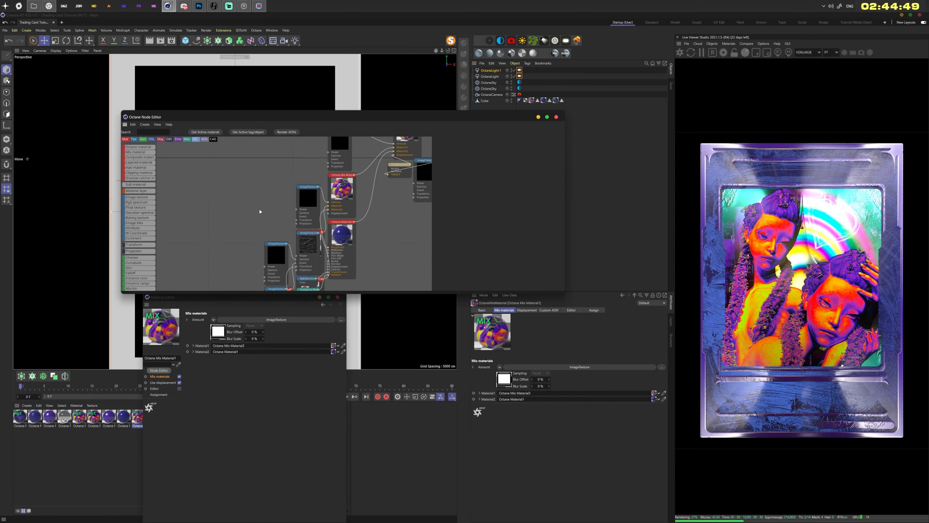
{"action": "middle_click_drag", "start_coordinate": [259, 209], "coordinate": [281, 122]}
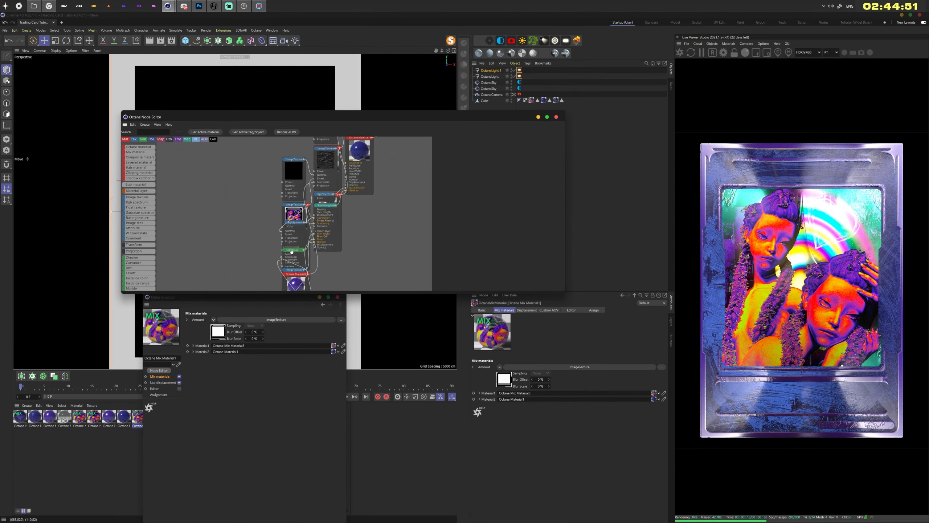
{"action": "left_click_drag", "start_coordinate": [290, 254], "coordinate": [254, 237]}
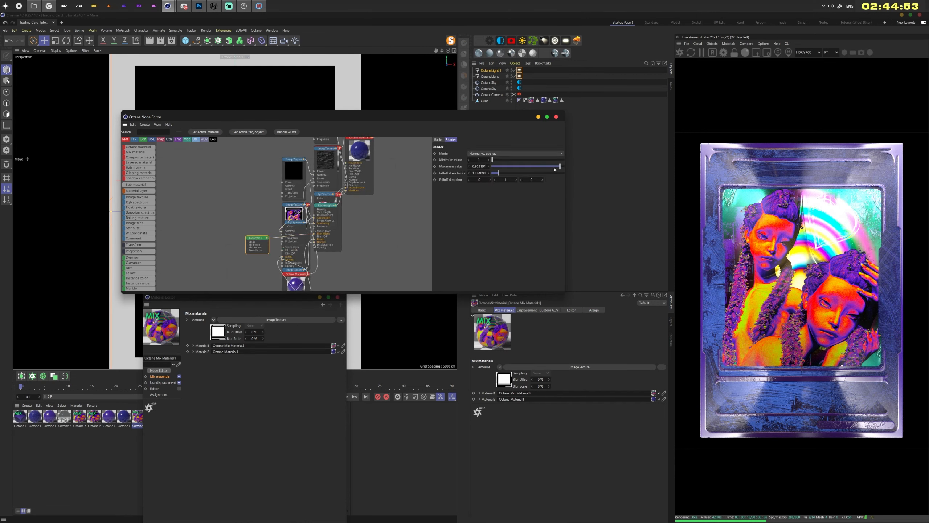
- Set the falloff node's maximum value to about 0.6 and its skew factor to about 2.57, and close the node graph
{"action": "left_click_drag", "start_coordinate": [499, 174], "coordinate": [513, 173]}
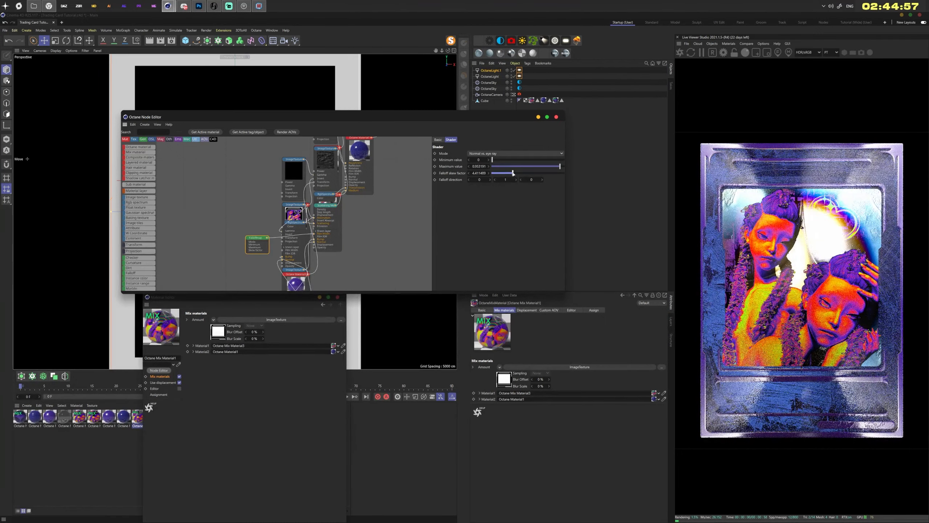
{"action": "mouse_move", "coordinate": [513, 173]}
{"action": "left_mouse_down"}
{"action": "mouse_move", "coordinate": [556, 175]}
{"action": "mouse_move", "coordinate": [504, 174]}
{"action": "left_mouse_up"}
{"action": "left_click_drag", "start_coordinate": [560, 167], "coordinate": [536, 167]}
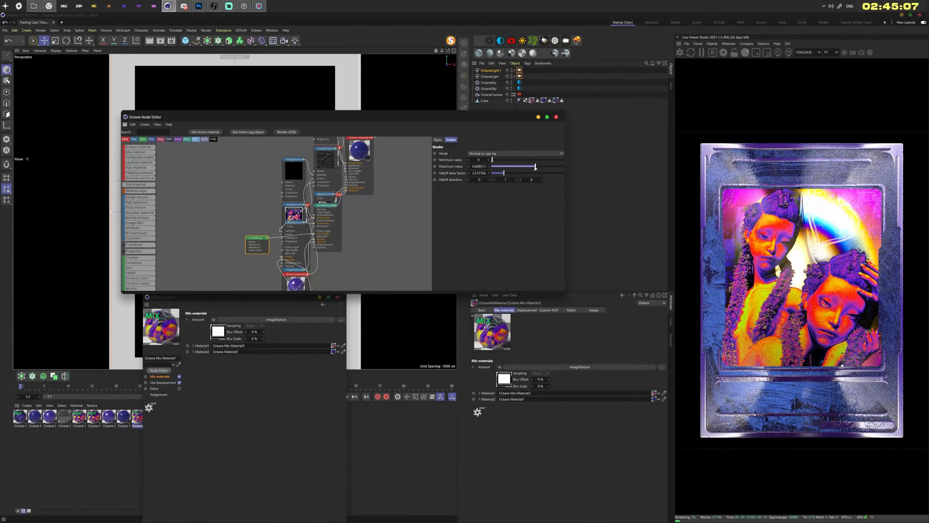
{"action": "left_click", "coordinate": [557, 117]}
- Try the first Octane sky's power at 0 and return it to 1
{"action": "left_click", "coordinate": [519, 82]}
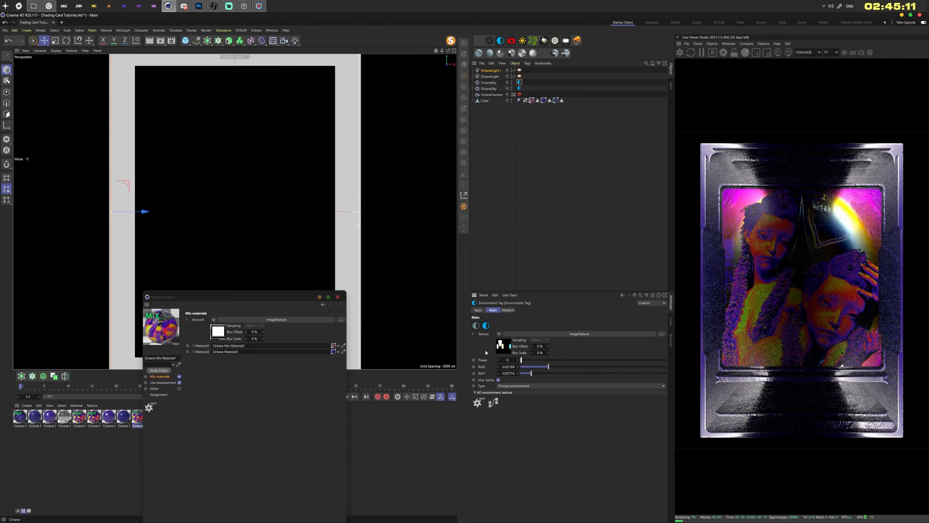
{"action": "left_click_drag", "start_coordinate": [529, 359], "coordinate": [535, 359]}
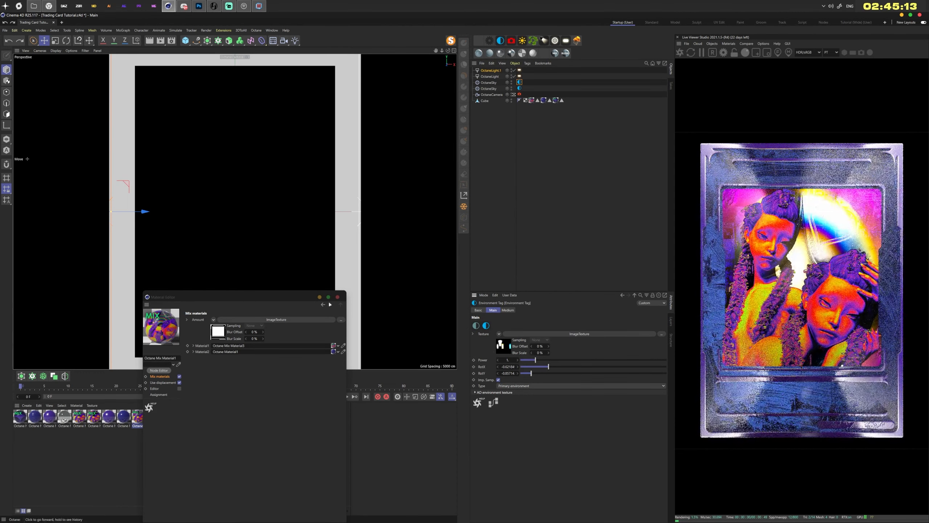
- Reopen the node graph, separate the falloff and its connected Octane material nodes, and set the material's index to about 2.64
{"action": "left_click", "coordinate": [156, 371]}
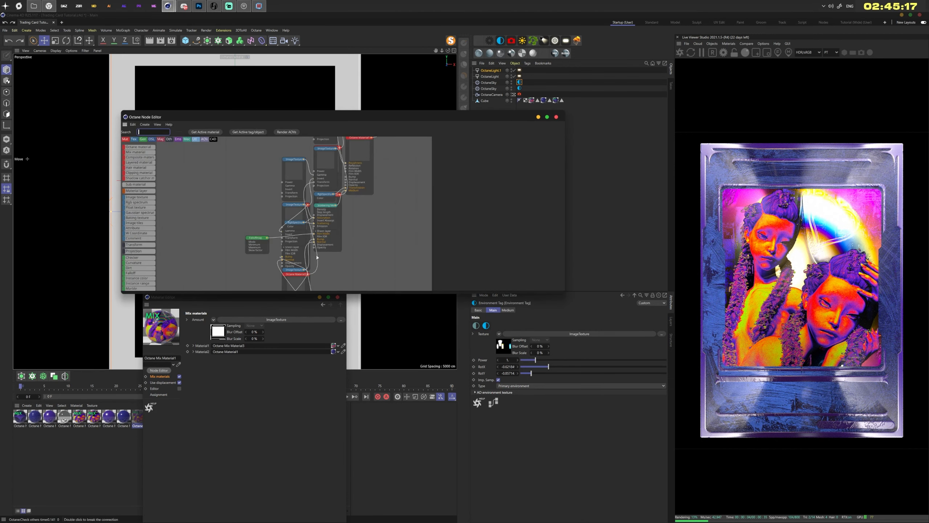
{"action": "left_click_drag", "start_coordinate": [257, 238], "coordinate": [232, 234]}
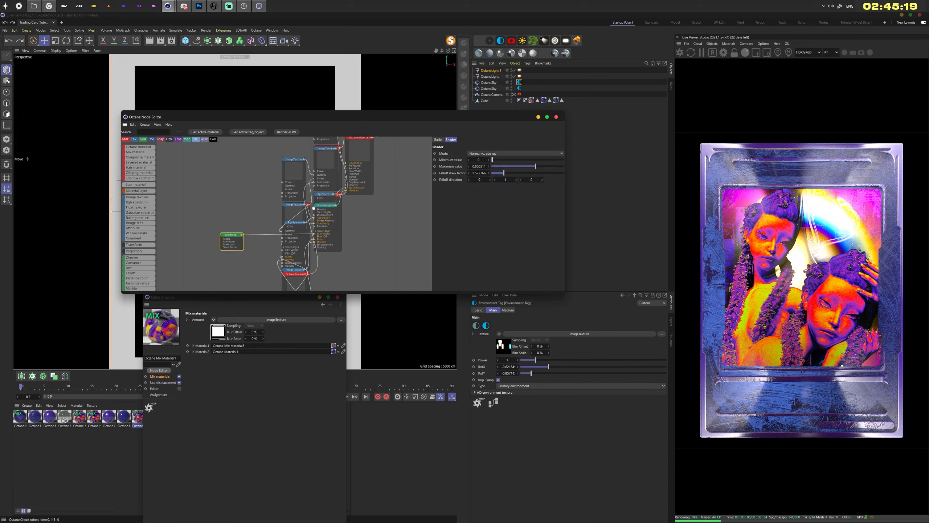
{"action": "left_click_drag", "start_coordinate": [335, 234], "coordinate": [385, 259]}
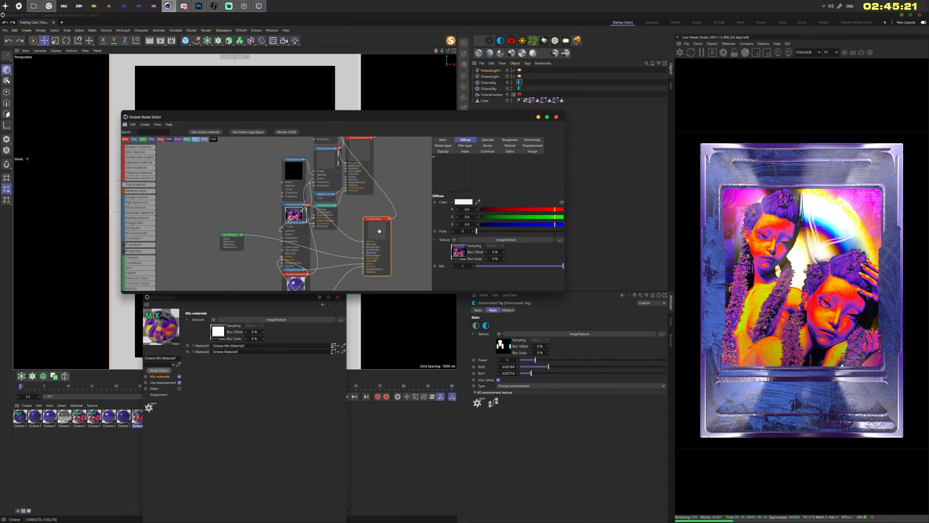
{"action": "left_click", "coordinate": [466, 151]}
{"action": "mouse_move", "coordinate": [490, 204]}
{"action": "left_mouse_down"}
{"action": "mouse_move", "coordinate": [529, 204]}
{"action": "mouse_move", "coordinate": [503, 203]}
{"action": "left_mouse_up"}
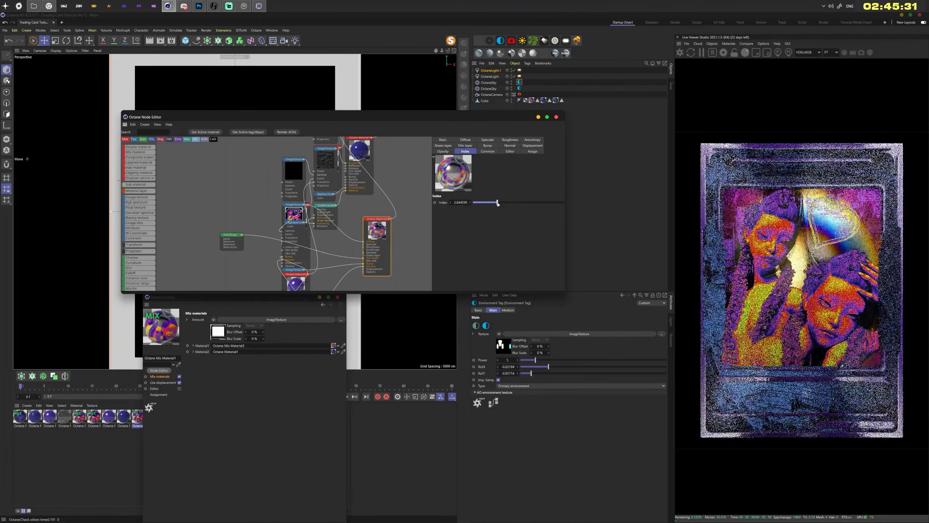
- Set the material's specular color to black and restart the live render
{"action": "left_click", "coordinate": [489, 140]}
{"action": "left_click", "coordinate": [466, 202]}
{"action": "left_click_drag", "start_coordinate": [431, 248], "coordinate": [449, 277]}
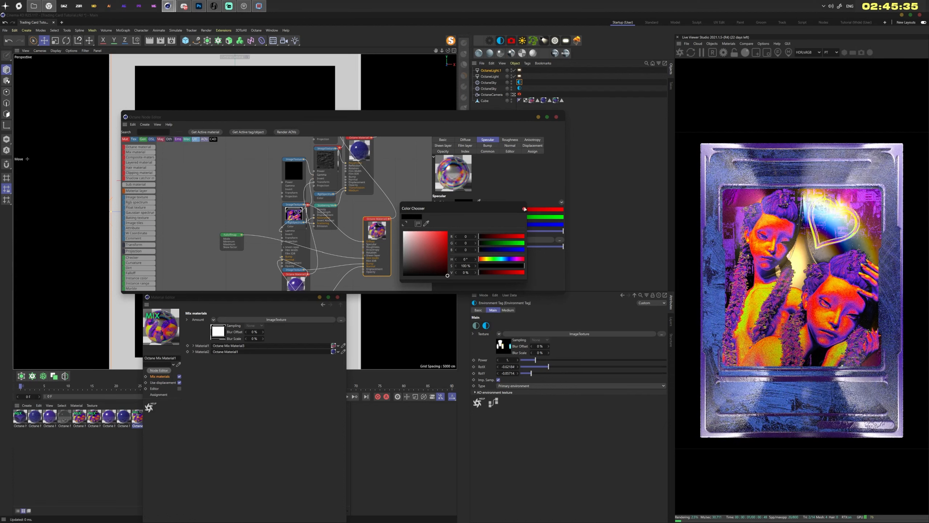
{"action": "left_click", "coordinate": [525, 209]}
{"action": "left_click", "coordinate": [681, 54]}
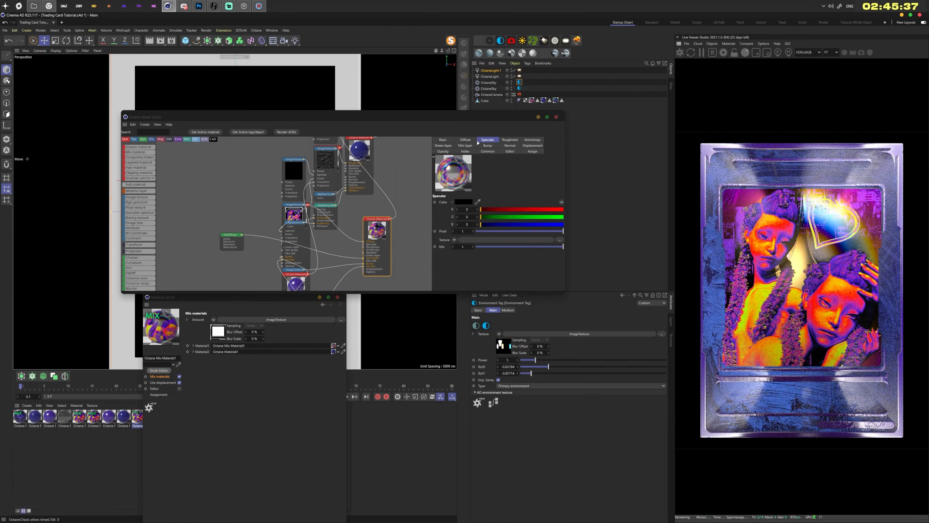
- Review the material's diffuse and specular settings and refresh the live render
{"action": "left_click", "coordinate": [465, 140]}
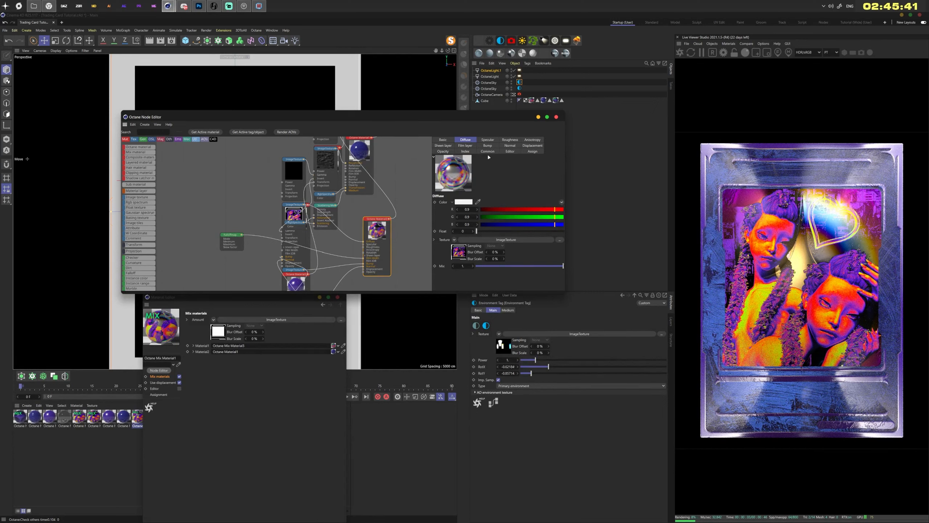
{"action": "left_click", "coordinate": [488, 140]}
{"action": "left_click", "coordinate": [466, 140]}
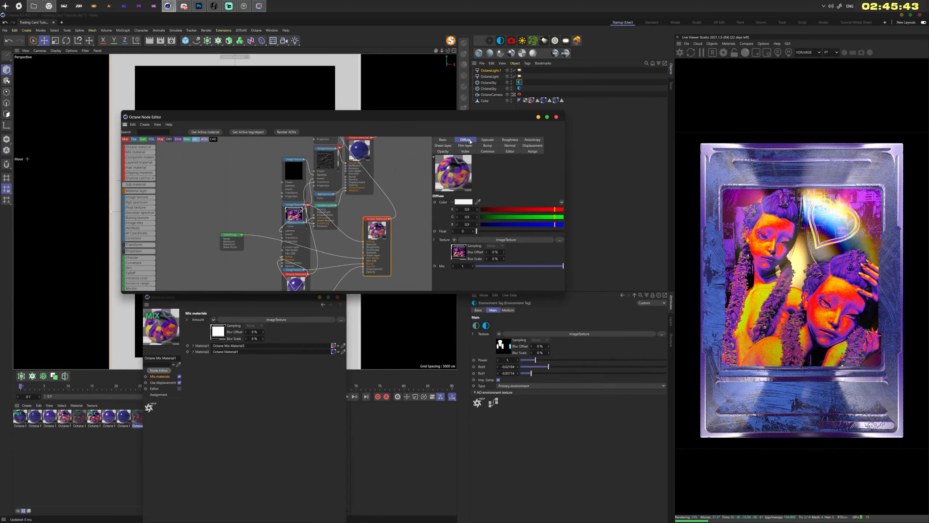
{"action": "left_click", "coordinate": [680, 52]}
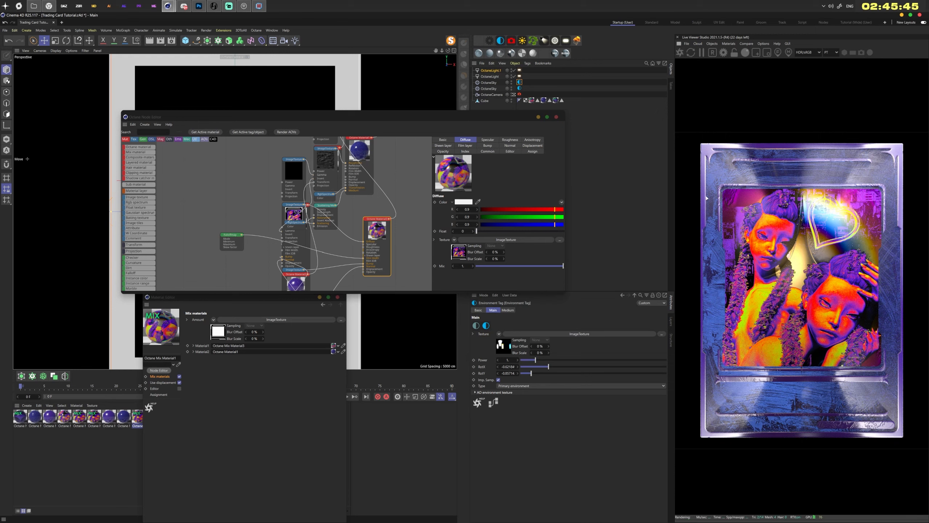
- Set the falloff mode to Normal vs. vector 90deg, maximum value to about 0.16 and skew factor to about 4.73, and close the material editors
{"action": "left_click", "coordinate": [231, 242]}
{"action": "left_click", "coordinate": [499, 154]}
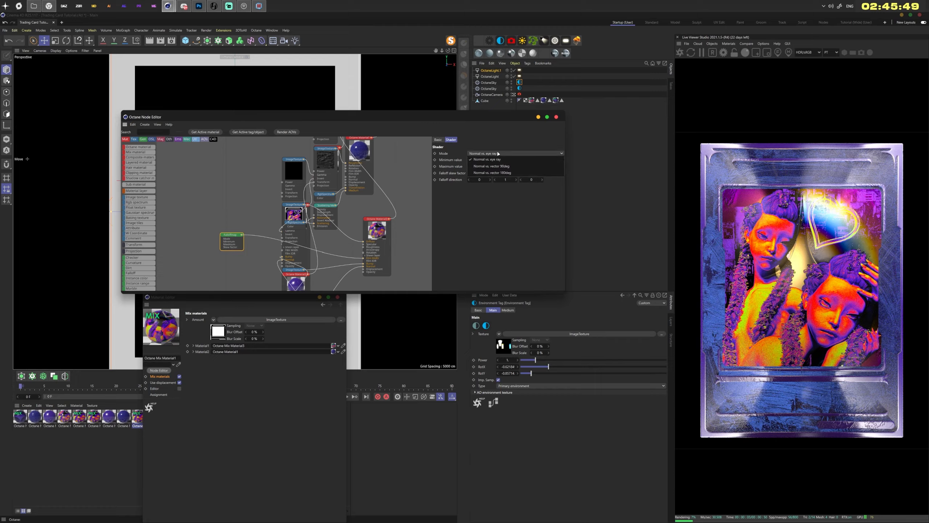
{"action": "left_click", "coordinate": [504, 166]}
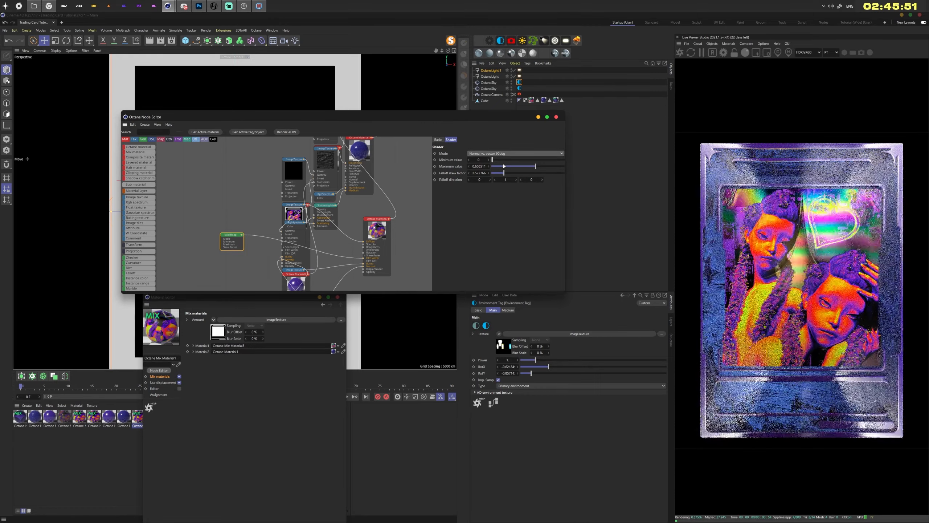
{"action": "mouse_move", "coordinate": [504, 173]}
{"action": "left_mouse_down"}
{"action": "mouse_move", "coordinate": [493, 173]}
{"action": "mouse_move", "coordinate": [550, 173]}
{"action": "mouse_move", "coordinate": [514, 174]}
{"action": "mouse_move", "coordinate": [505, 165]}
{"action": "left_mouse_up"}
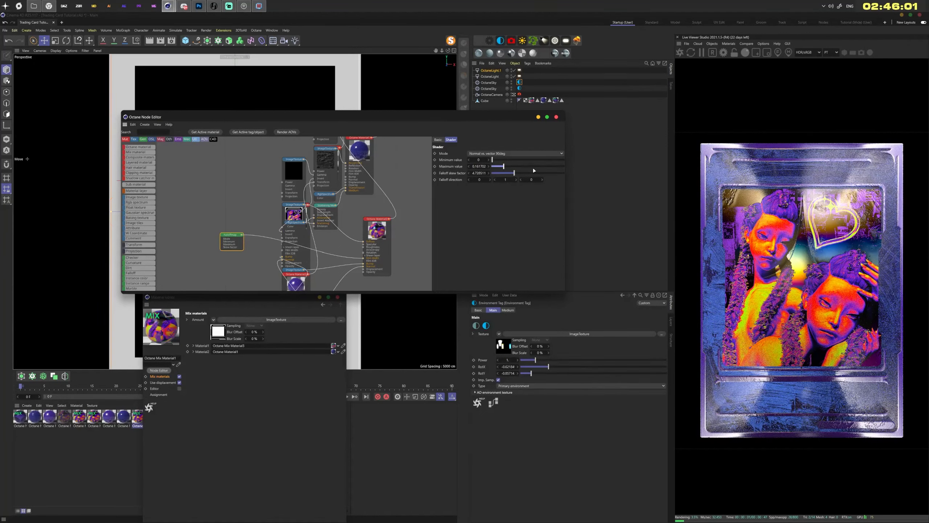
{"action": "left_click", "coordinate": [556, 118]}
{"action": "left_click", "coordinate": [338, 297]}
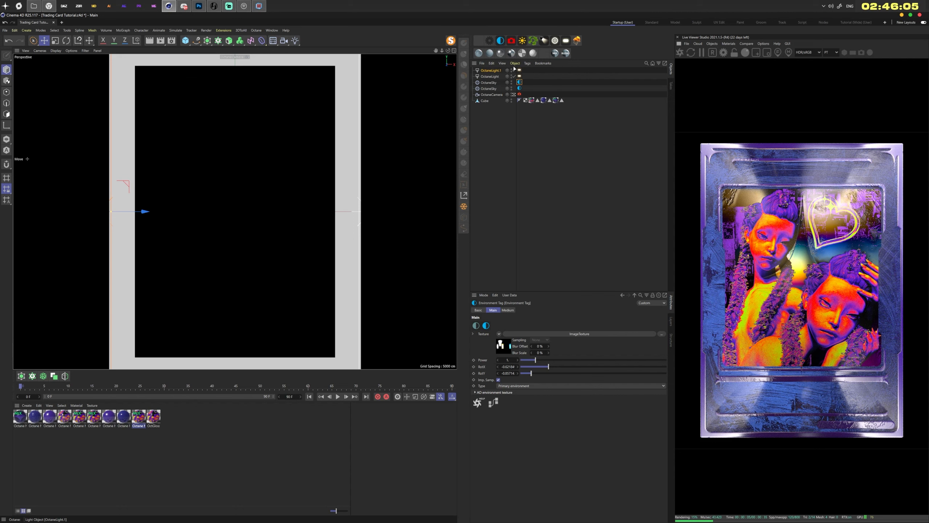
- Group both area lights under a null and try rotating the null's heading
{"action": "left_click", "coordinate": [520, 76]}
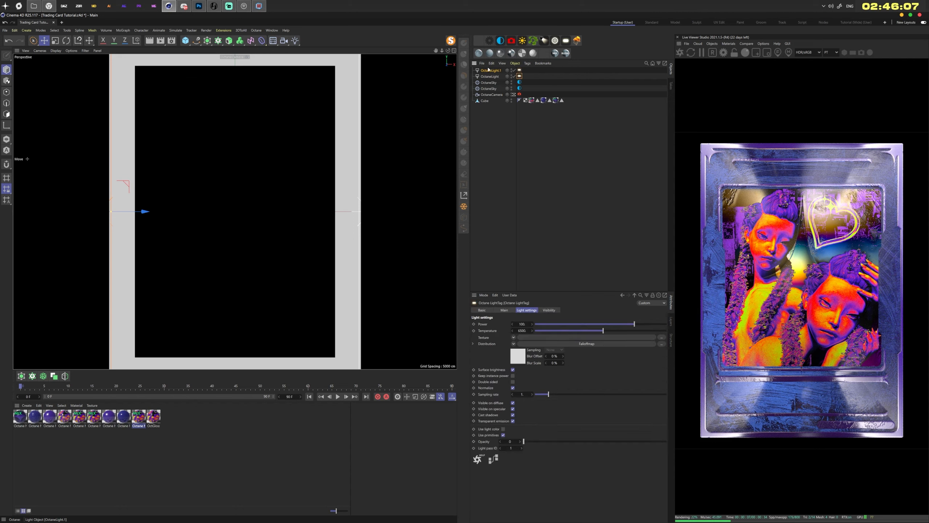
{"action": "key", "text": "alt+g"}
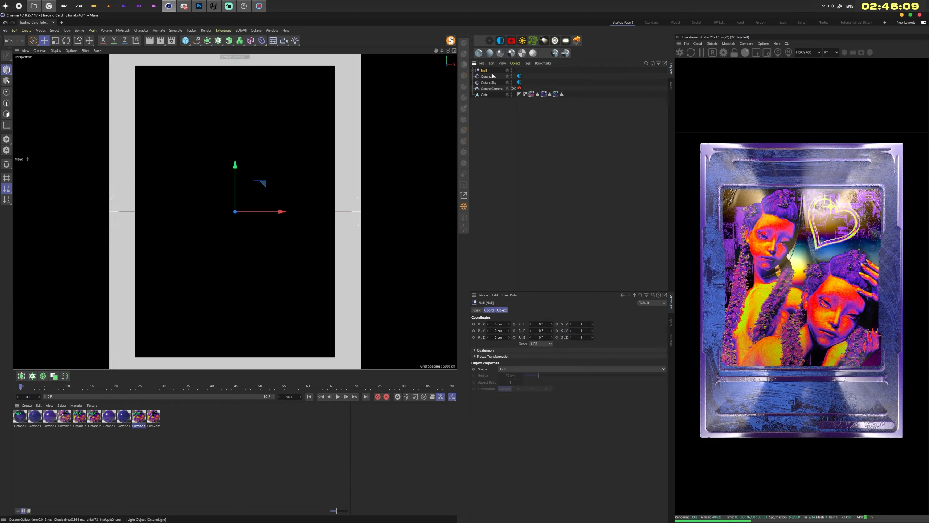
{"action": "left_click_drag", "start_coordinate": [552, 323], "coordinate": [659, 323]}
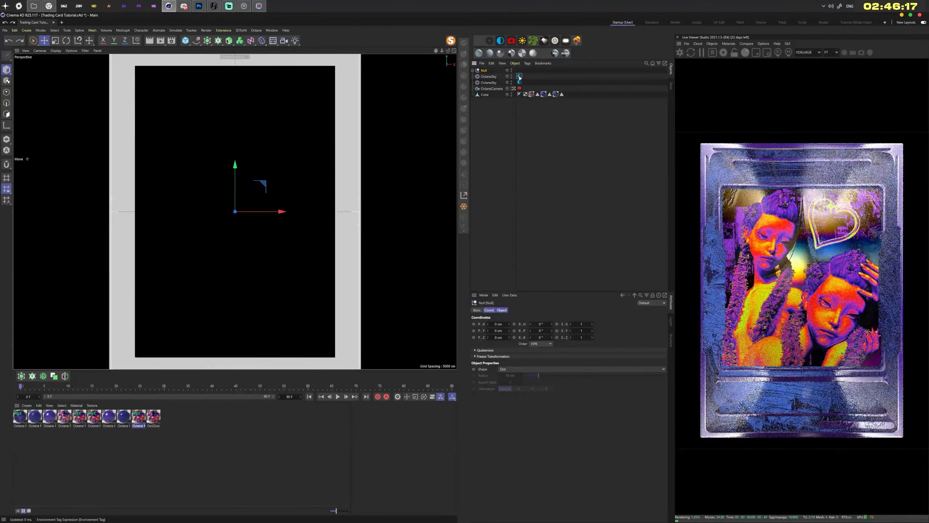
- Replace the first Octane sky's image with another Colors_Softbox EXR from the 01 Studio Basics HDRIs folder
{"action": "left_click", "coordinate": [519, 76]}
{"action": "left_click", "coordinate": [509, 348]}
{"action": "left_click", "coordinate": [662, 324]}
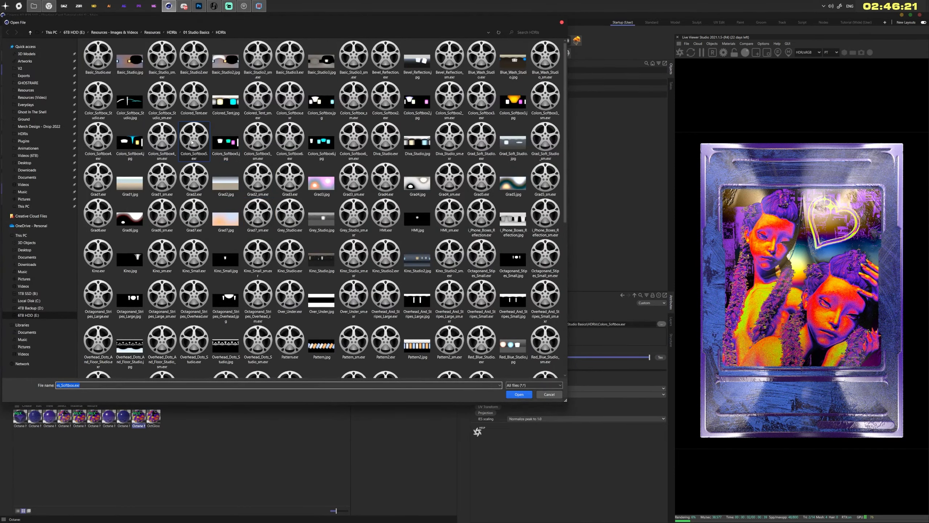
{"action": "key", "text": "Return"}
{"action": "left_click", "coordinate": [513, 298]}
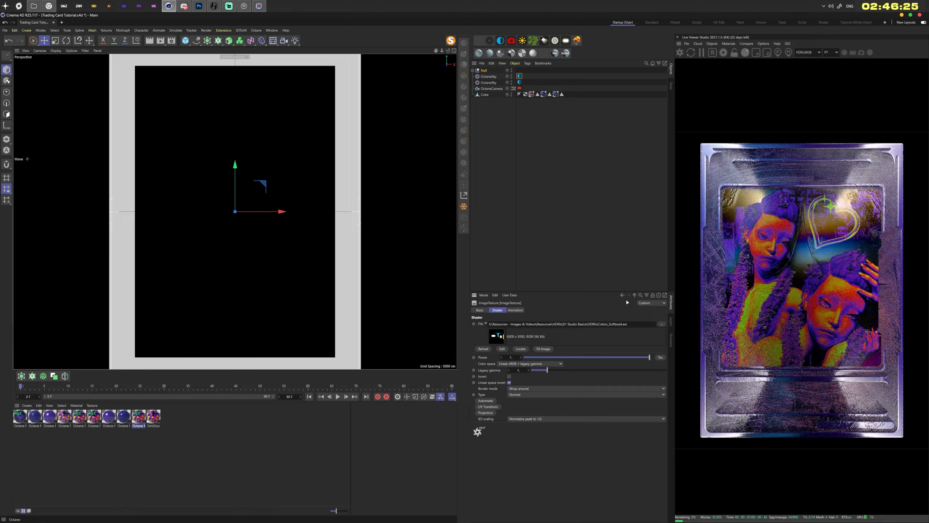
- Rotate the first Octane sky's HDRI with RotX at about -0.63 and RotY at about -0.1
{"action": "left_click", "coordinate": [623, 295]}
{"action": "left_click_drag", "start_coordinate": [549, 366], "coordinate": [611, 380]}
{"action": "left_click", "coordinate": [595, 373]}
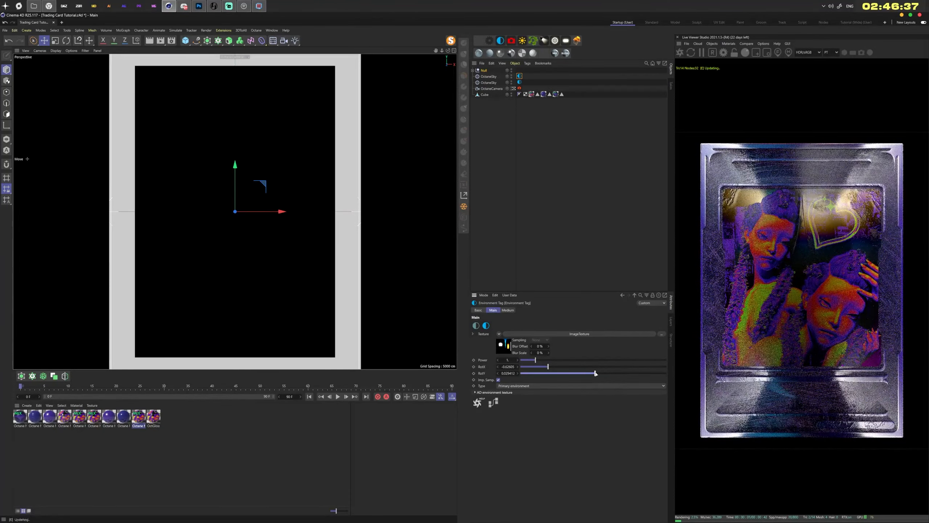
{"action": "left_click_drag", "start_coordinate": [596, 373], "coordinate": [586, 373]}
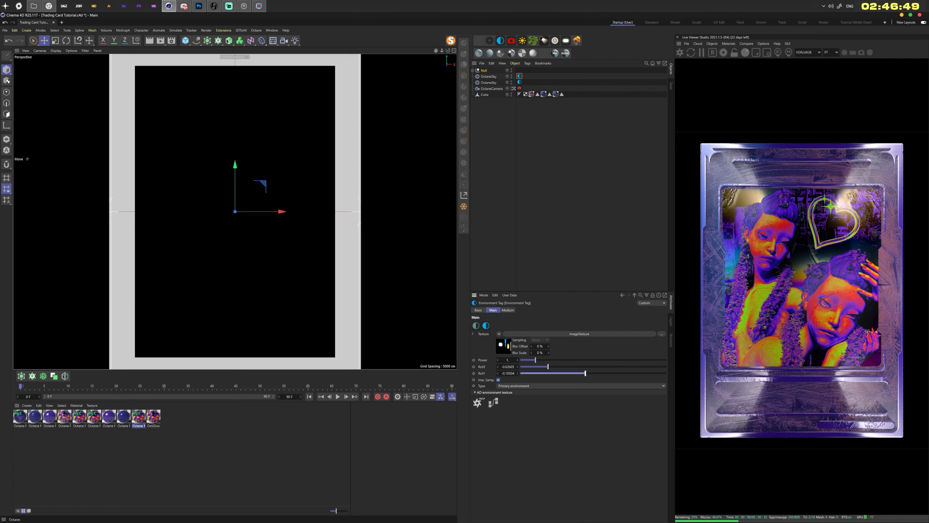
- Set the power of the roughness image texture in the eighth material of the material list to 0.2
{"action": "left_click", "coordinate": [124, 416]}
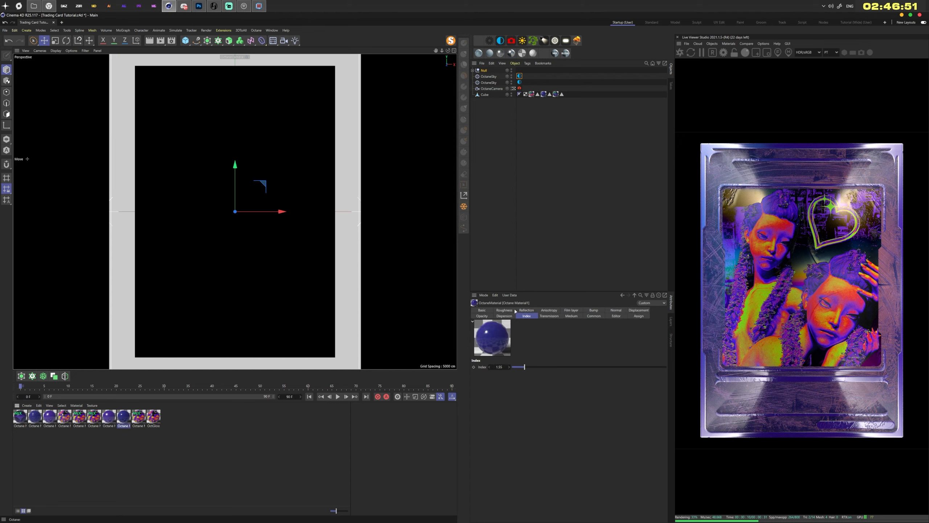
{"action": "left_click", "coordinate": [516, 310]}
{"action": "left_click", "coordinate": [499, 417]}
{"action": "left_click", "coordinate": [538, 356]}
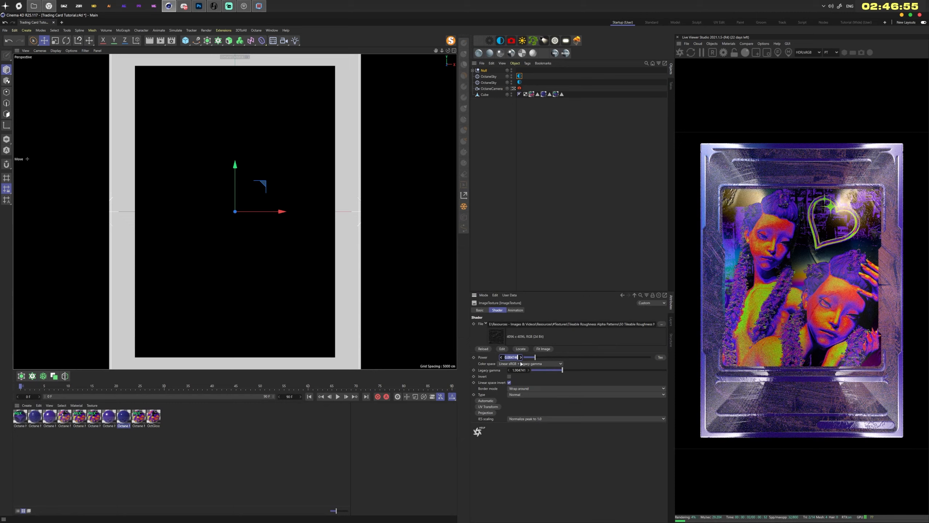
{"action": "type", "text": ".2"}
{"action": "key", "text": "Return"}
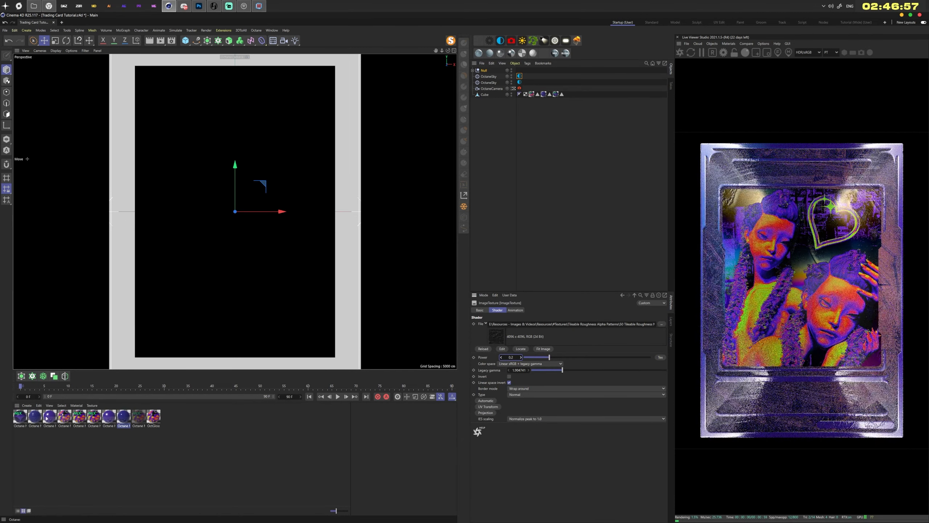
- Set the power of the roughness image texture in the second material of the material list to 0.2
{"action": "left_click", "coordinate": [41, 417]}
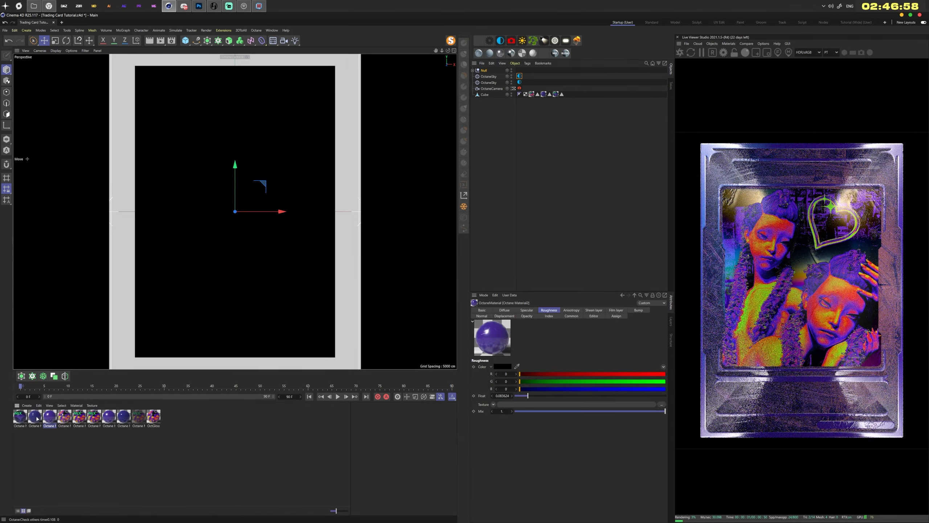
{"action": "left_click", "coordinate": [500, 404]}
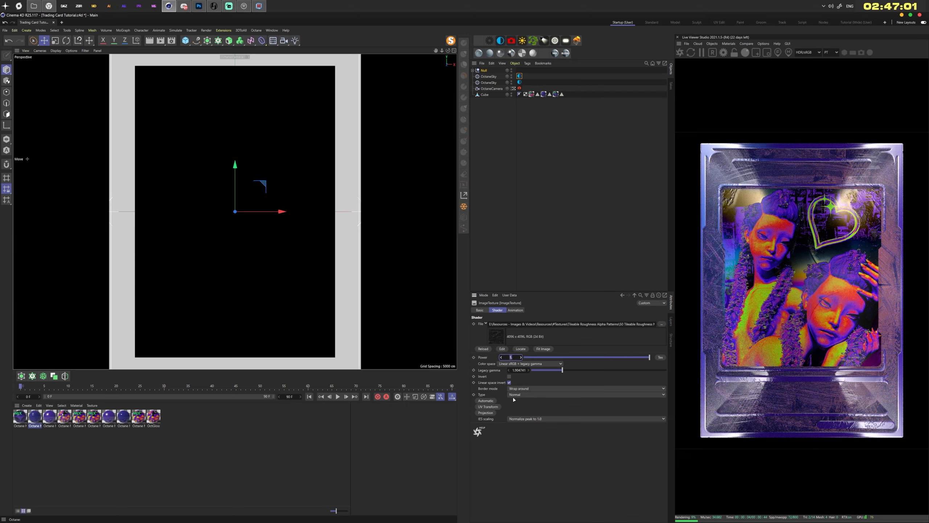
{"action": "type", "text": "0.2"}
{"action": "key", "text": "Return"}
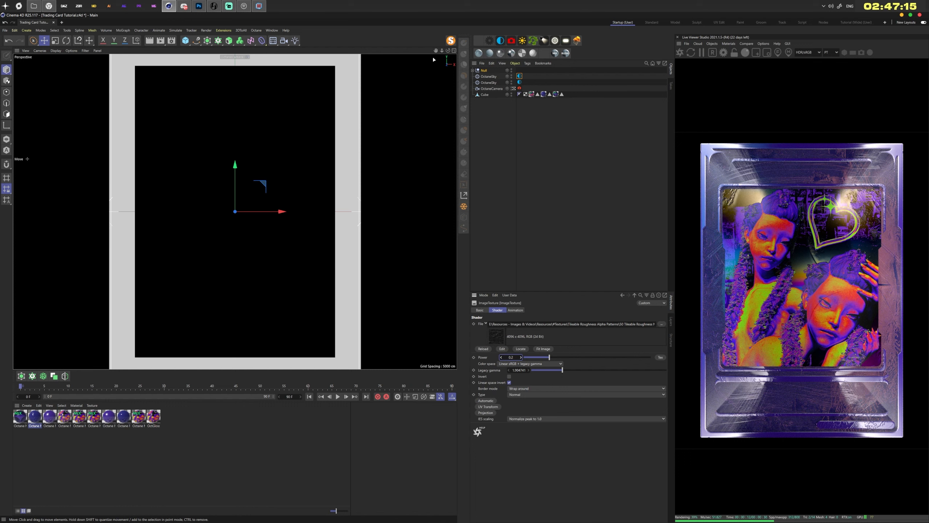
- Inspect the card's back and edges in the live render and restore the front view
{"action": "left_click_drag", "start_coordinate": [448, 51], "coordinate": [307, 48]}
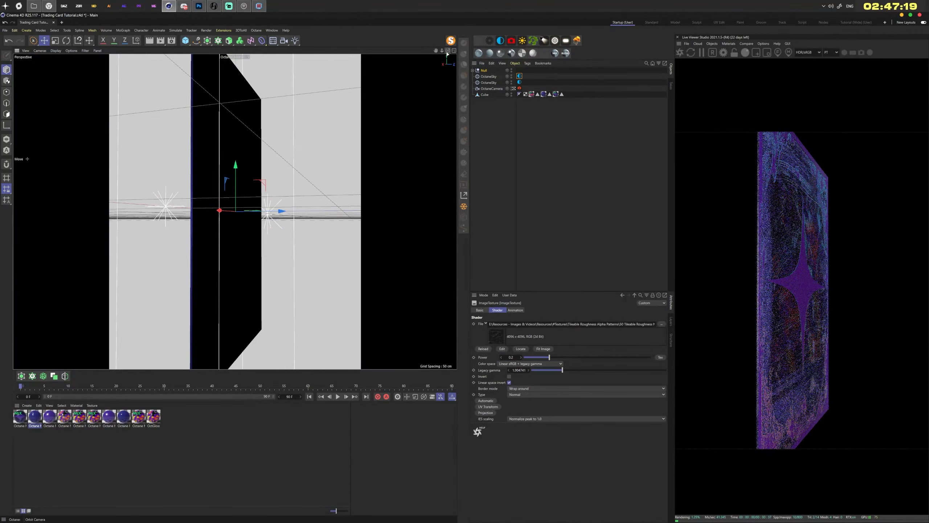
{"action": "left_click_drag", "start_coordinate": [448, 54], "coordinate": [443, 55]}
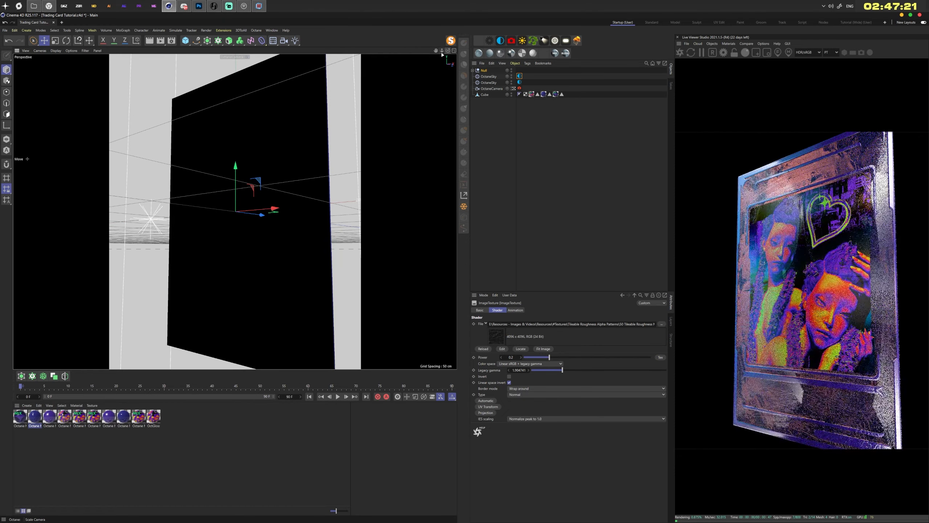
{"action": "key", "text": "ctrl+shift+z"}
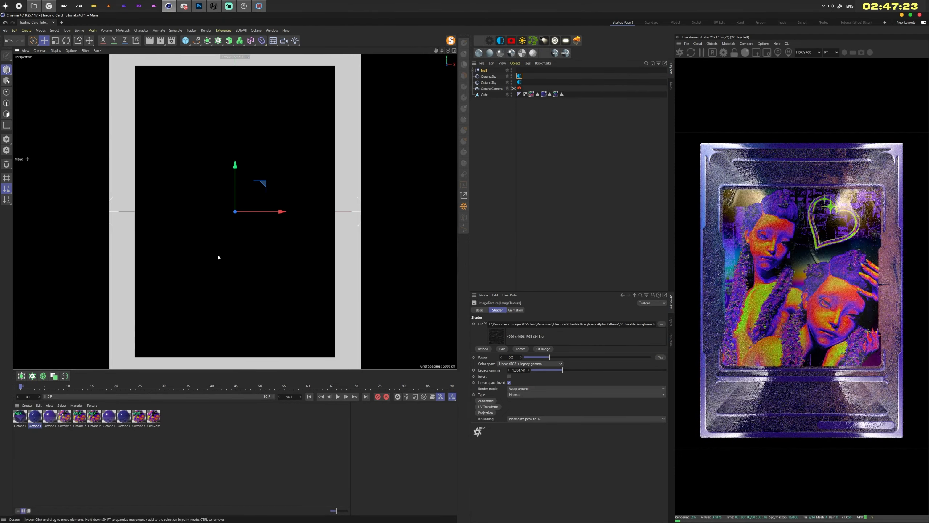
- Open the card front's mix material in the node editor and rearrange its nodes for access to the front materials
{"action": "left_click", "coordinate": [136, 425]}
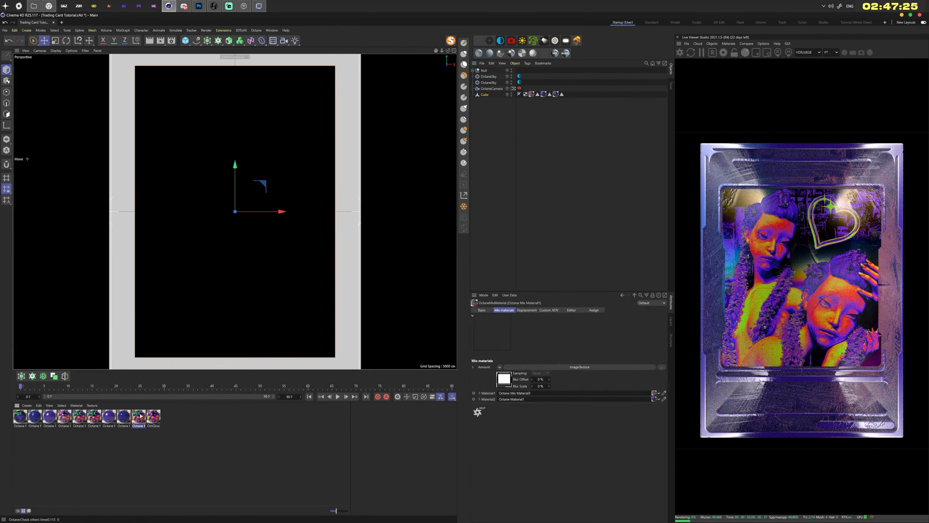
{"action": "double_click", "coordinate": [137, 425]}
{"action": "left_click", "coordinate": [156, 370]}
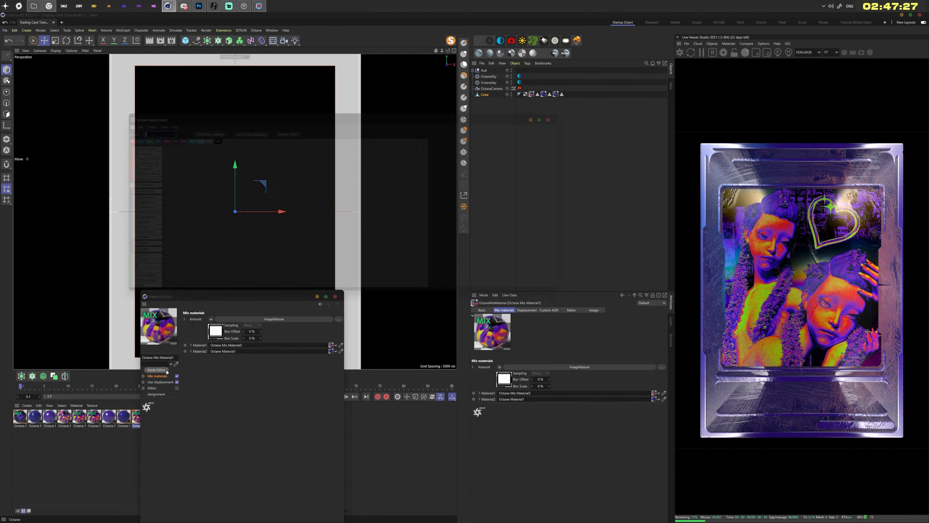
{"action": "middle_click_drag", "start_coordinate": [259, 193], "coordinate": [246, 289]}
{"action": "middle_click_drag", "start_coordinate": [252, 223], "coordinate": [335, 137]}
{"action": "left_click_drag", "start_coordinate": [299, 205], "coordinate": [298, 232]}
{"action": "left_click_drag", "start_coordinate": [366, 210], "coordinate": [257, 161]}
{"action": "middle_click_drag", "start_coordinate": [222, 224], "coordinate": [248, 213]}
- Add an image texture node without loading an image and place it beside the front material's nodes
{"action": "left_click_drag", "start_coordinate": [236, 202], "coordinate": [236, 202]}
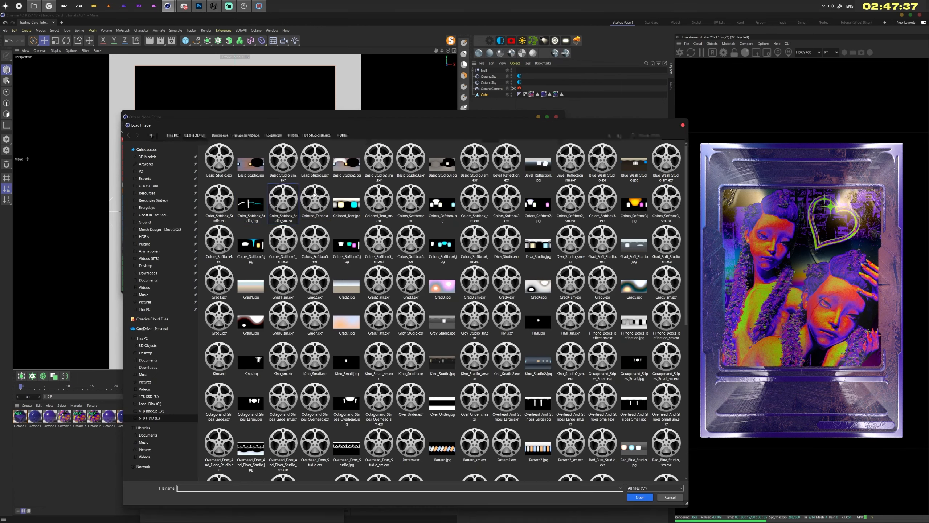
{"action": "left_click", "coordinate": [148, 174]}
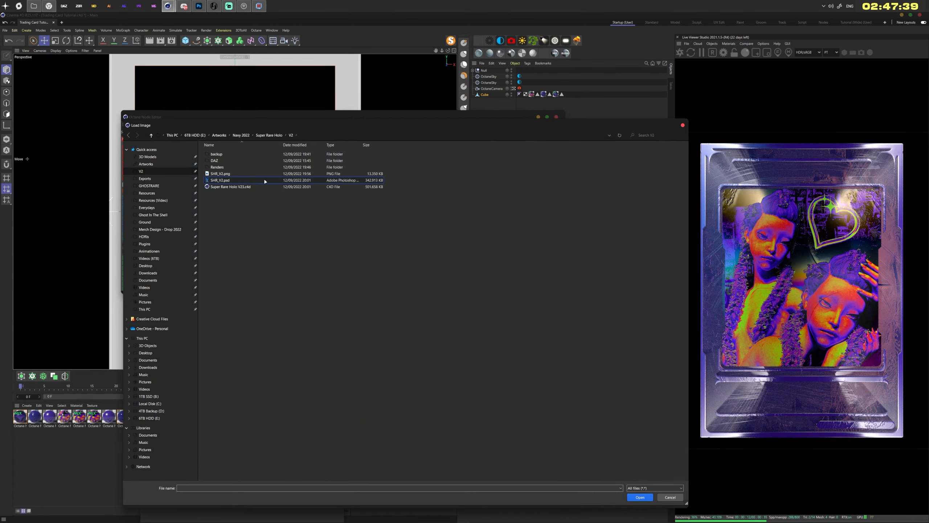
{"action": "left_click", "coordinate": [667, 497]}
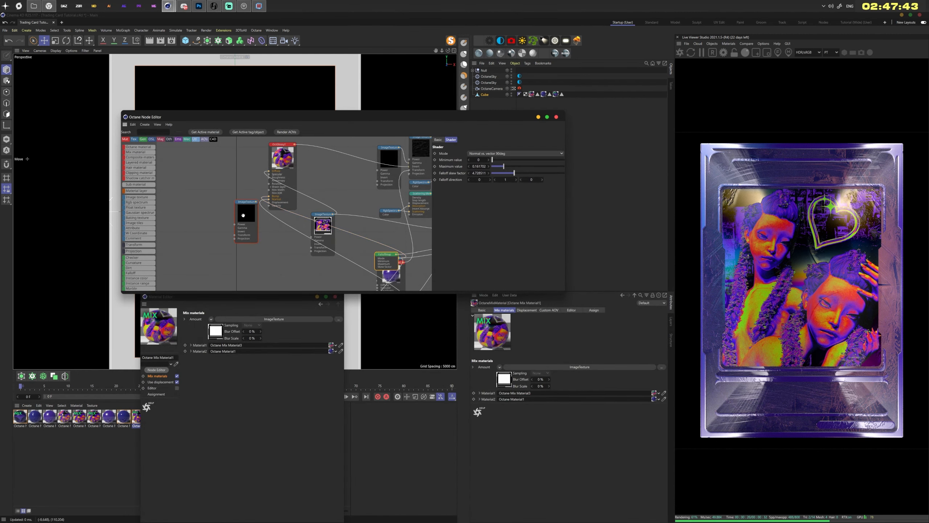
{"action": "left_click_drag", "start_coordinate": [243, 215], "coordinate": [219, 221]}
- Move the overlapping material node aside to uncover the bump and normal textures and check their image files
{"action": "middle_click_drag", "start_coordinate": [335, 192], "coordinate": [260, 130]}
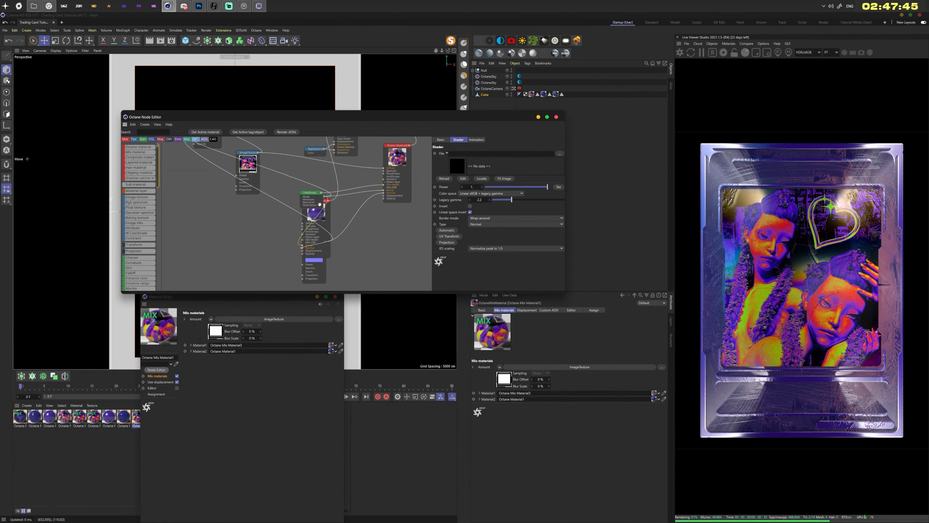
{"action": "left_click_drag", "start_coordinate": [317, 213], "coordinate": [237, 216]}
{"action": "left_click", "coordinate": [314, 253]}
{"action": "left_click_drag", "start_coordinate": [543, 154], "coordinate": [564, 154]}
{"action": "left_click", "coordinate": [319, 217]}
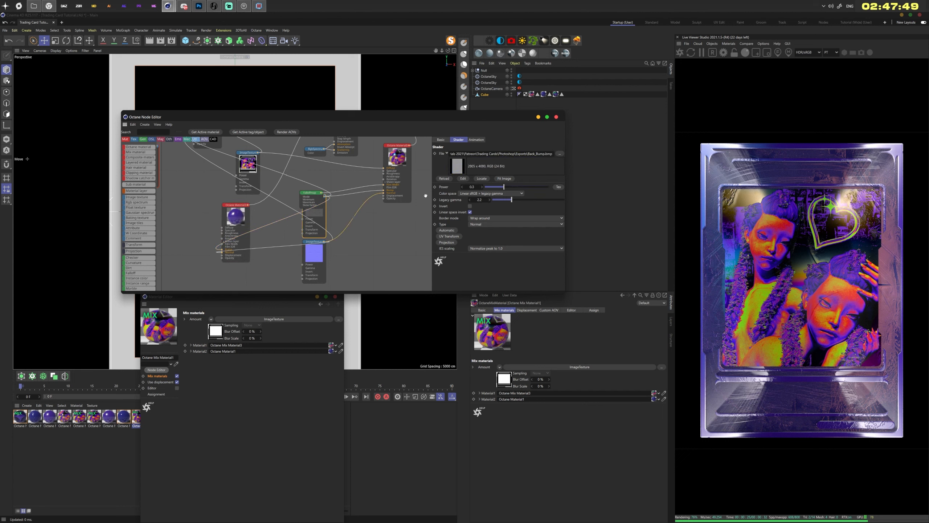
- Replace the front material's bump image with Front_Bump.bmp from the Exports folder without copying it to the project
{"action": "left_click", "coordinate": [560, 154]}
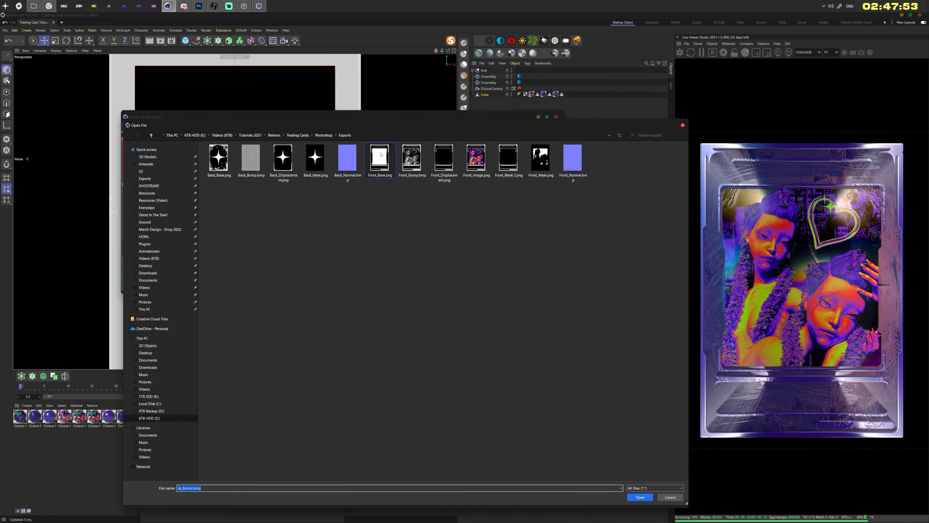
{"action": "left_click", "coordinate": [413, 162]}
{"action": "double_click", "coordinate": [413, 162]}
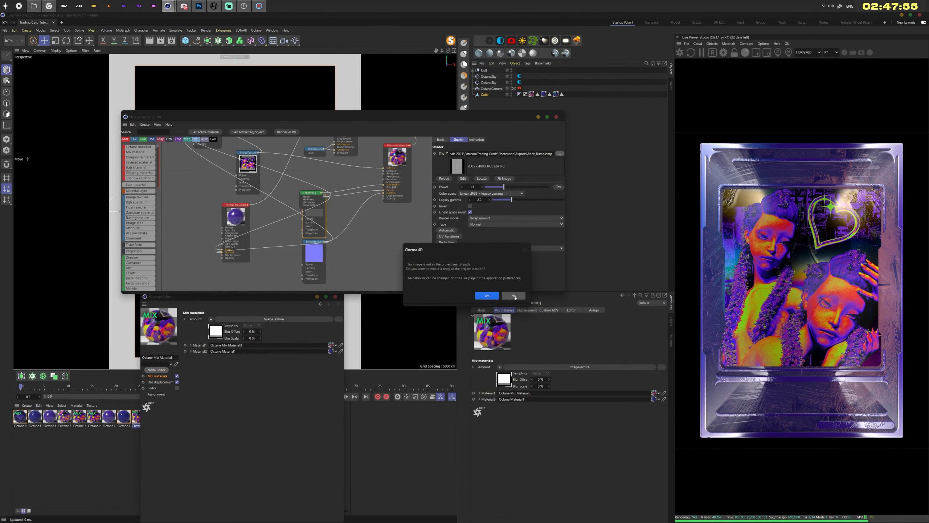
{"action": "left_click", "coordinate": [513, 296]}
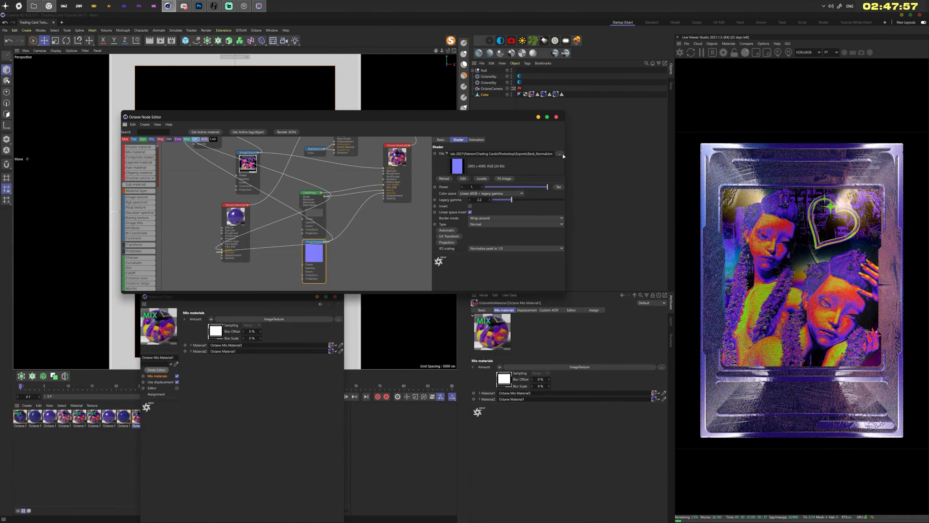
- Replace the normal texture's image with Front_Normal.bmp without copying it to the project, and check the bump texture again
{"action": "left_click", "coordinate": [563, 155]}
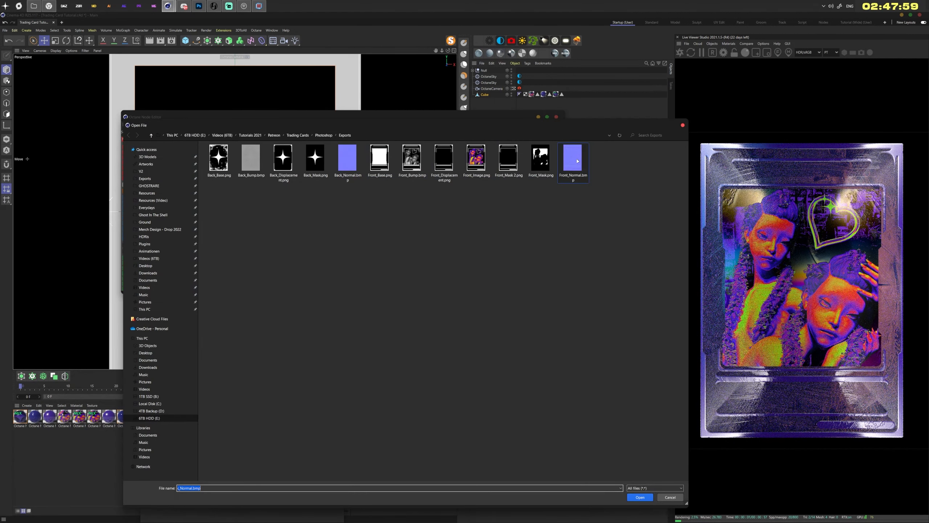
{"action": "double_click", "coordinate": [578, 162]}
{"action": "left_click", "coordinate": [514, 296]}
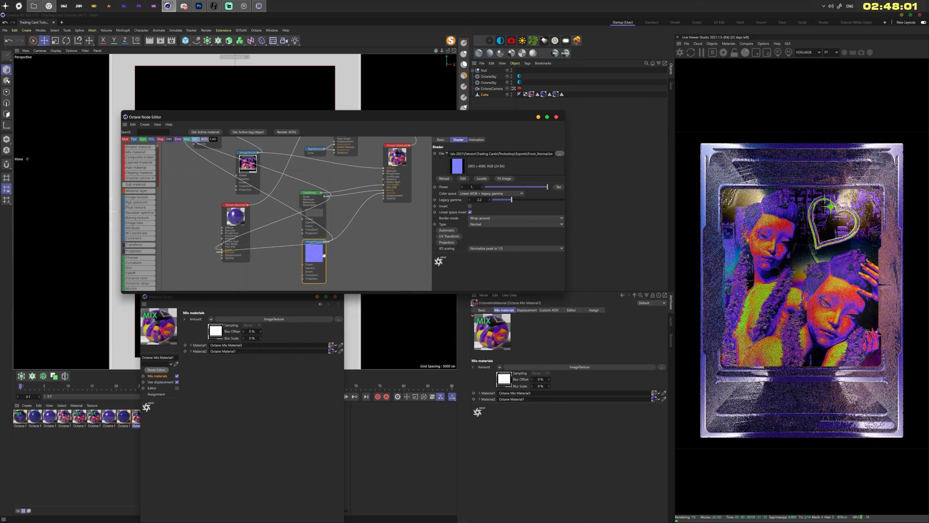
{"action": "left_click", "coordinate": [314, 219]}
{"action": "left_click", "coordinate": [680, 53]}
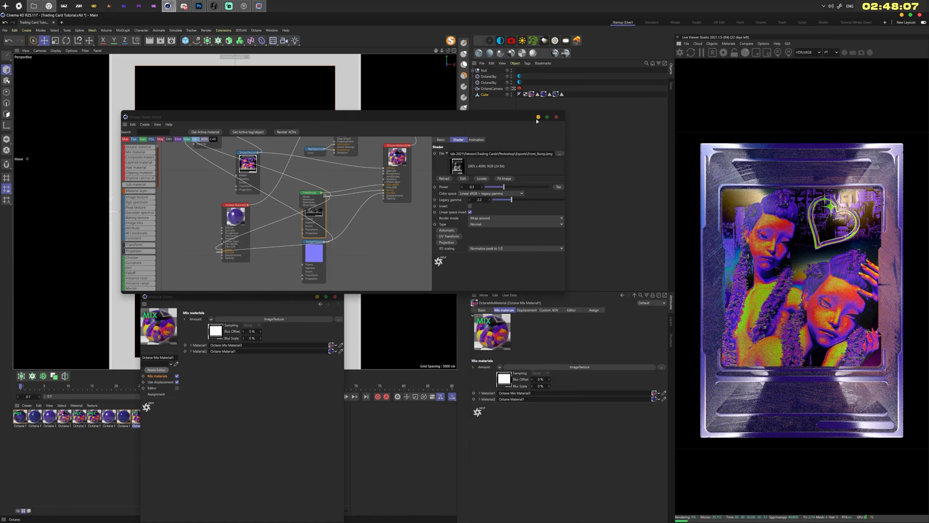
- Turn the view to the card's back and open the star-masked back mix material in the node editor
{"action": "left_click", "coordinate": [538, 117]}
{"action": "left_click_drag", "start_coordinate": [369, 189], "coordinate": [278, 220], "text": "alt"}
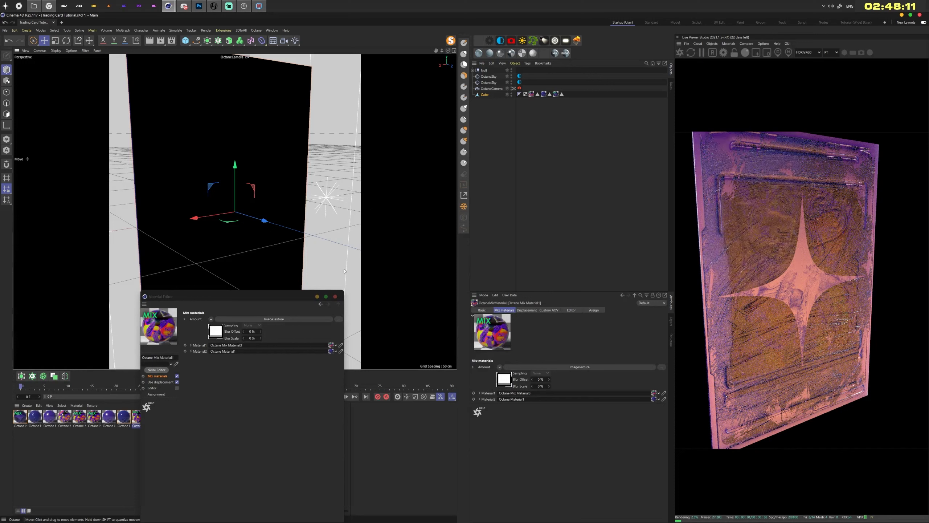
{"action": "left_click", "coordinate": [334, 296]}
{"action": "left_click", "coordinate": [46, 421]}
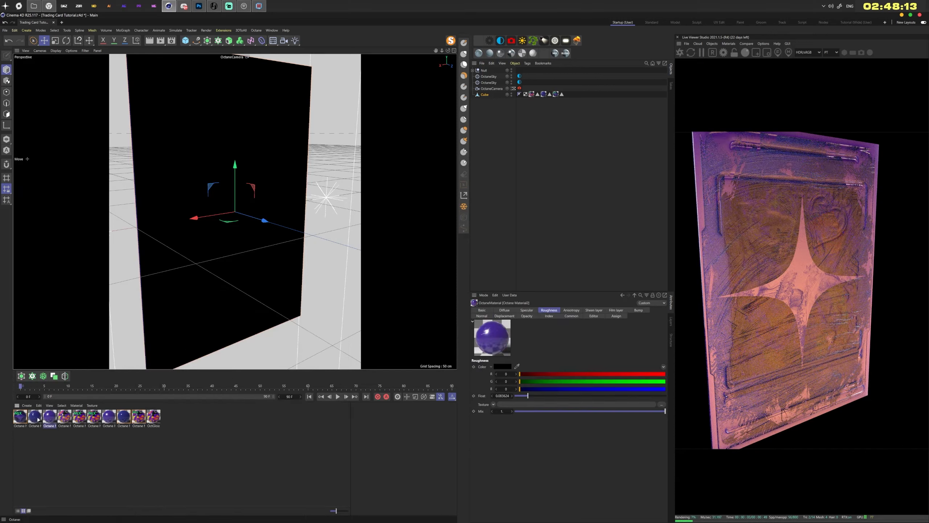
{"action": "double_click", "coordinate": [20, 418]}
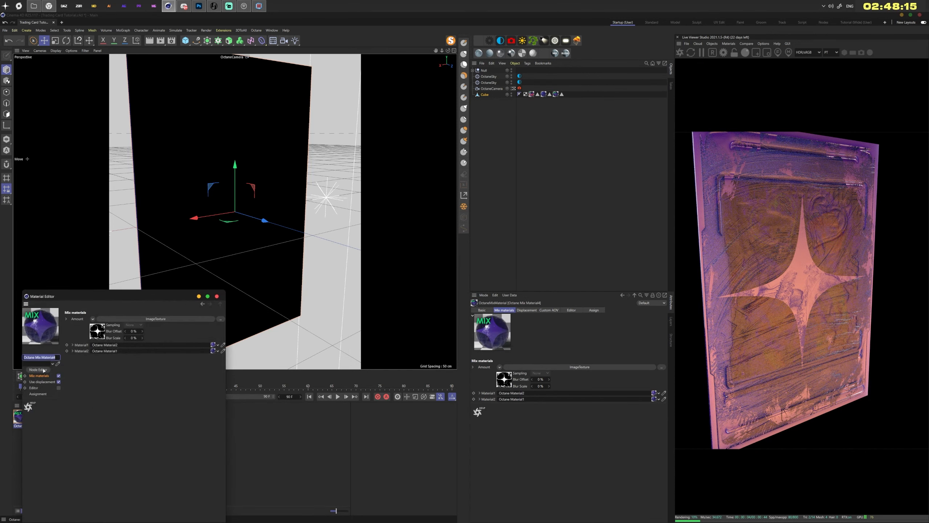
{"action": "left_click", "coordinate": [39, 369]}
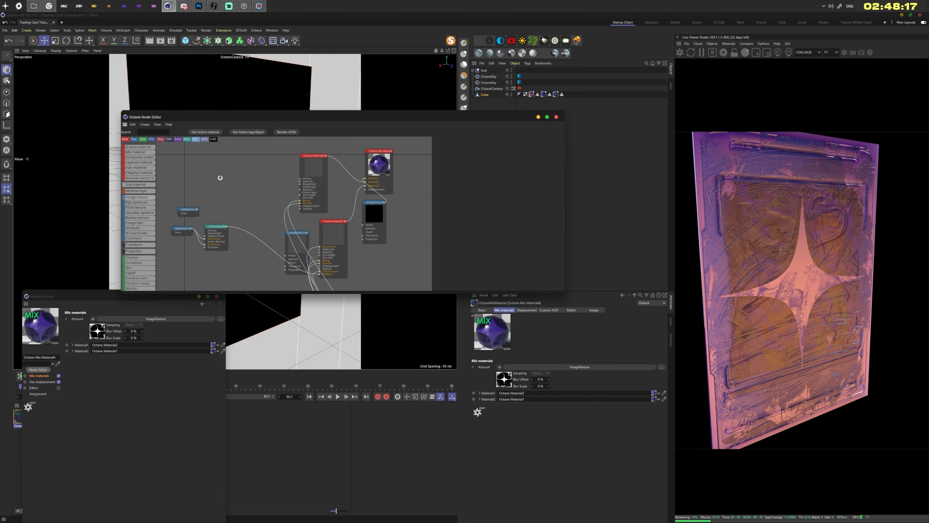
- Add two image texture nodes to the back mix material, loading Back_Bump.bmp and Back_Normal.bmp from the Exports folder
{"action": "left_click_drag", "start_coordinate": [136, 197], "coordinate": [220, 179]}
{"action": "double_click", "coordinate": [251, 157]}
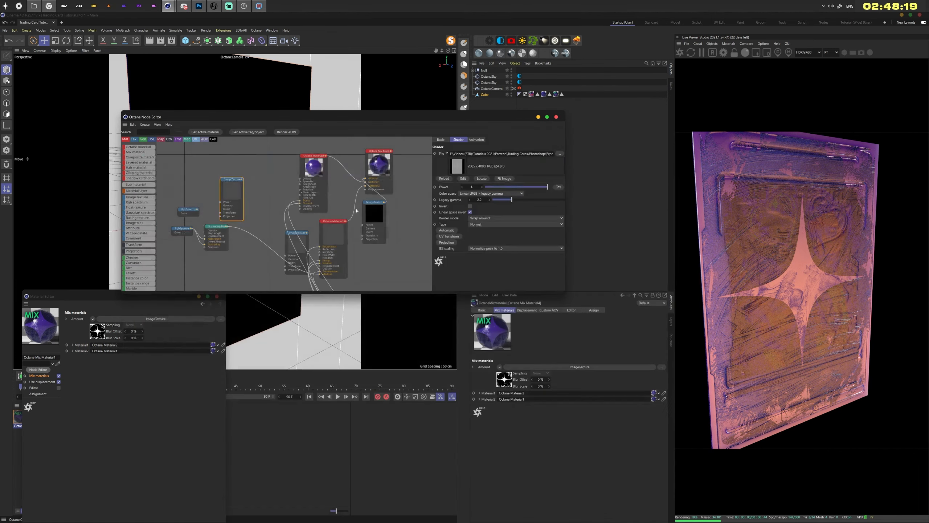
{"action": "left_click_drag", "start_coordinate": [138, 198], "coordinate": [223, 182]}
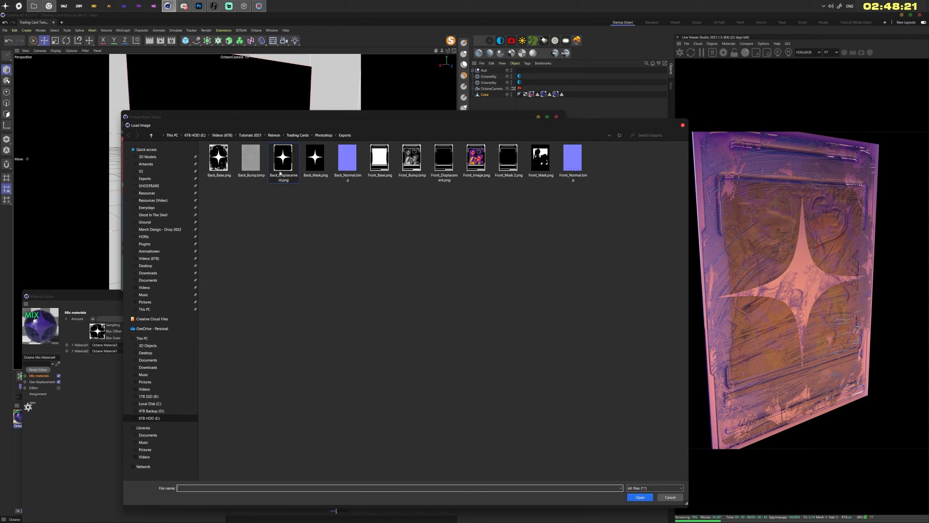
{"action": "double_click", "coordinate": [347, 157]}
{"action": "left_click_drag", "start_coordinate": [237, 188], "coordinate": [225, 166]}
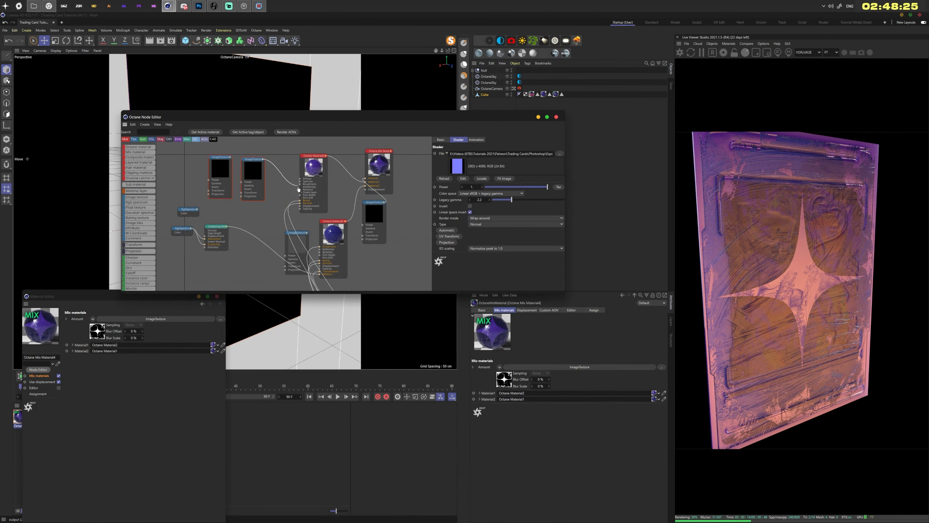
- Shift both new texture nodes aside and duplicate the material node that feeds the back mix's first material slot
{"action": "left_click_drag", "start_coordinate": [279, 182], "coordinate": [200, 176]}
{"action": "left_click", "coordinate": [282, 167]}
{"action": "left_click", "coordinate": [281, 167]}
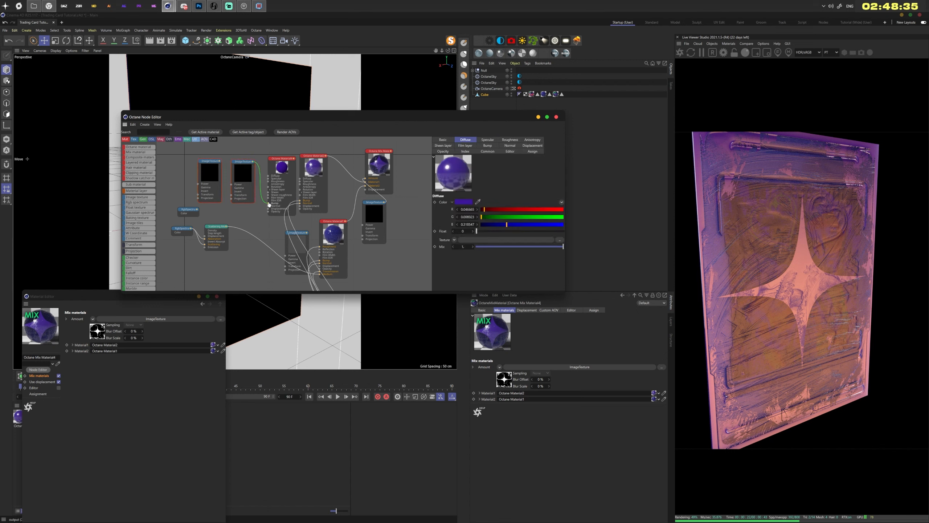
- Connect the back bump and normal textures to the duplicated material and plug that material into the mix's Material1 slot
{"action": "left_click", "coordinate": [243, 172]}
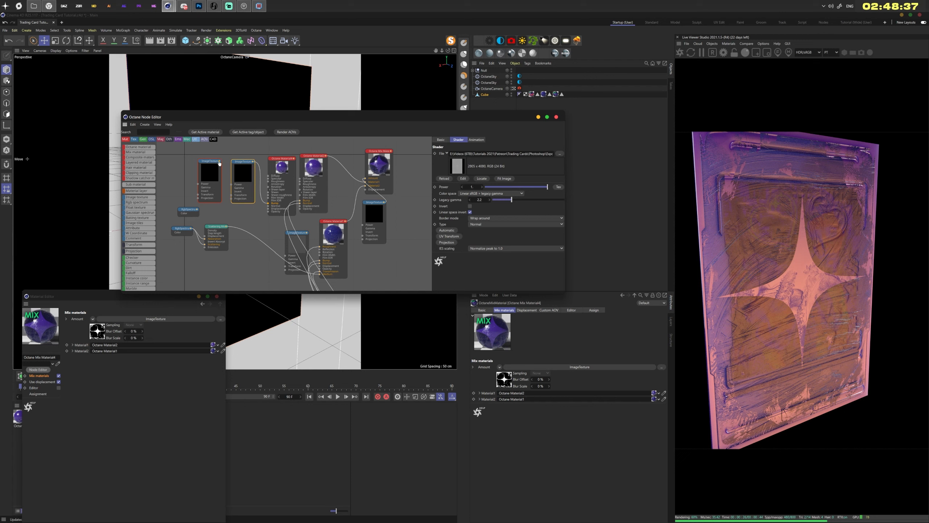
{"action": "left_click_drag", "start_coordinate": [220, 163], "coordinate": [256, 162]}
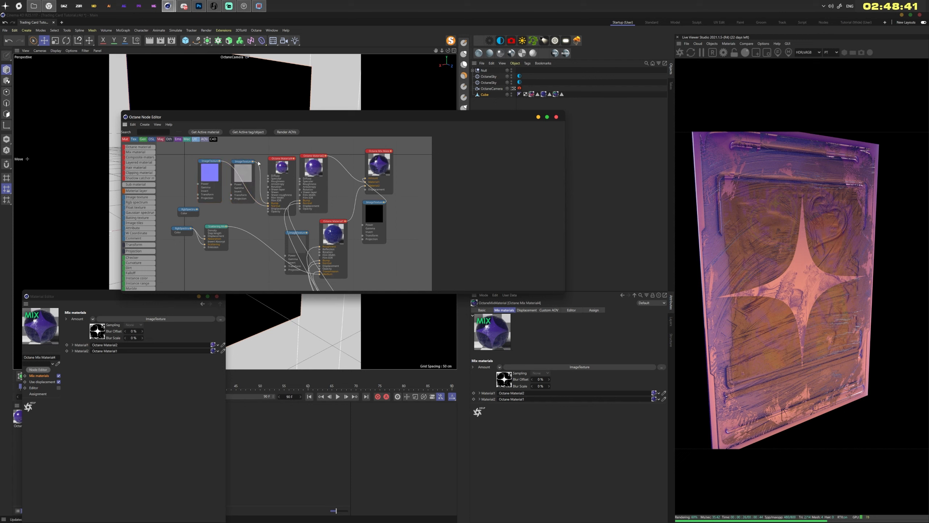
{"action": "left_click_drag", "start_coordinate": [366, 182], "coordinate": [294, 158]}
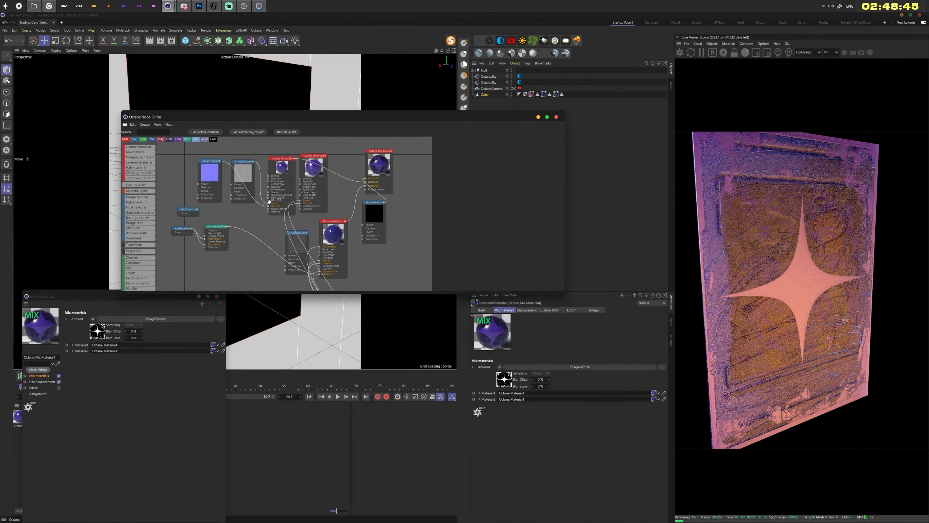
- Rearrange the back bump and normal texture nodes, connect both to the specular material in the back mix, and close the material windows
{"action": "mouse_move", "coordinate": [270, 200]}
{"action": "middle_mouse_down"}
{"action": "mouse_move", "coordinate": [281, 170]}
{"action": "mouse_move", "coordinate": [236, 91]}
{"action": "mouse_move", "coordinate": [273, 203]}
{"action": "middle_mouse_up"}
{"action": "mouse_move", "coordinate": [359, 219]}
{"action": "left_mouse_down"}
{"action": "mouse_move", "coordinate": [371, 212]}
{"action": "mouse_move", "coordinate": [363, 220]}
{"action": "left_mouse_up"}
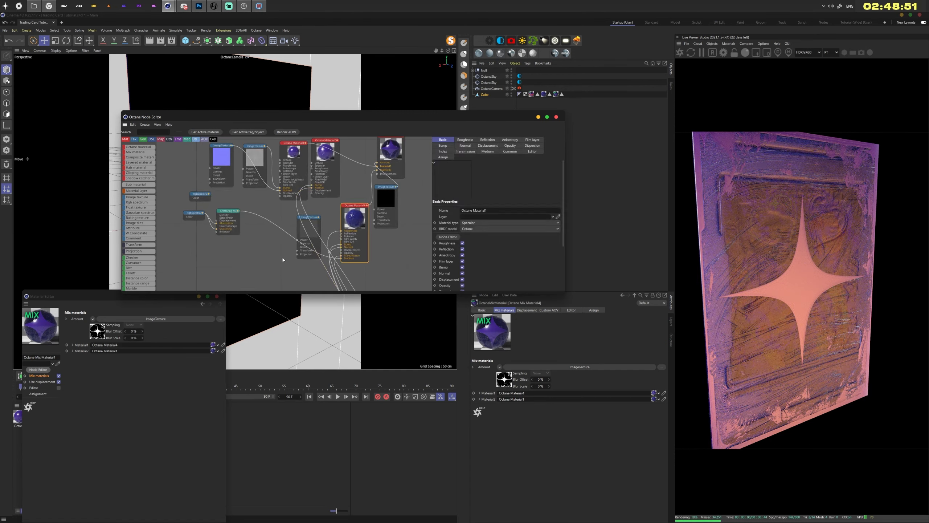
{"action": "left_click_drag", "start_coordinate": [233, 146], "coordinate": [233, 156]}
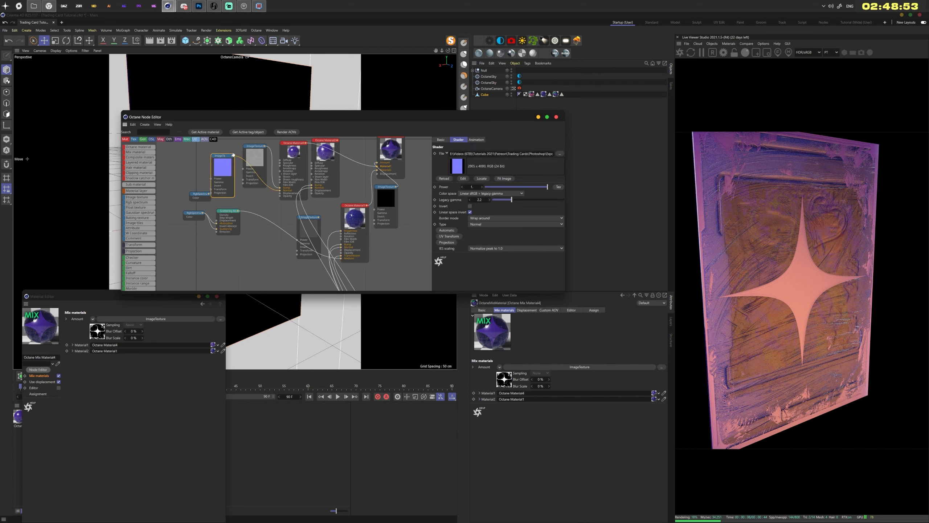
{"action": "left_click_drag", "start_coordinate": [251, 154], "coordinate": [246, 164]}
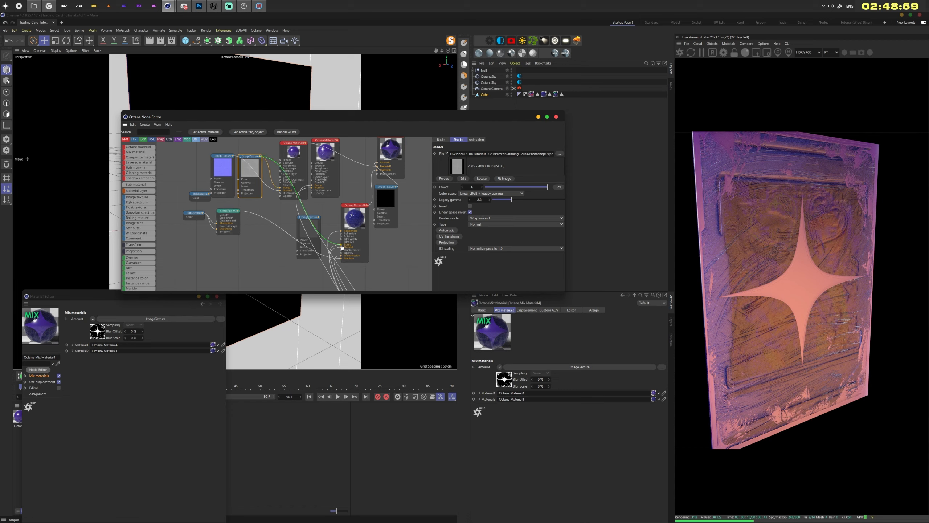
{"action": "left_click_drag", "start_coordinate": [232, 156], "coordinate": [342, 248]}
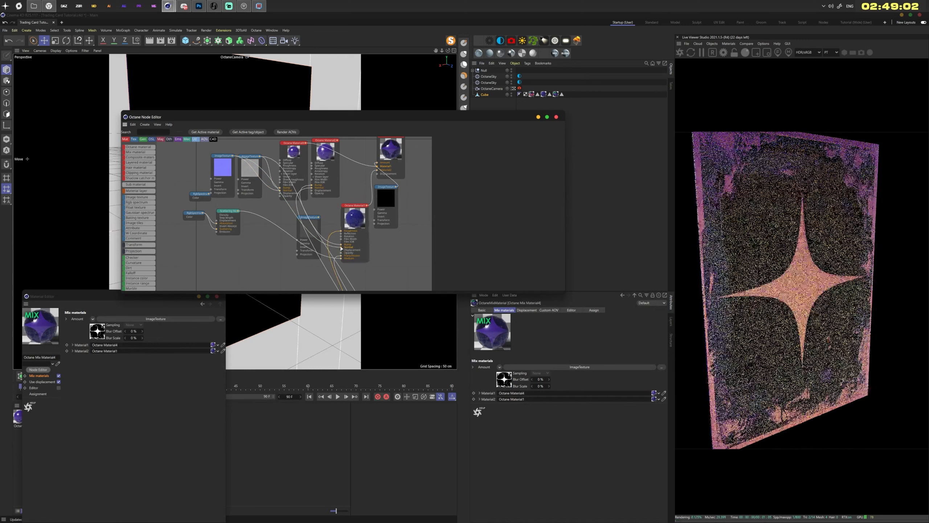
{"action": "left_click", "coordinate": [556, 117]}
{"action": "left_click", "coordinate": [216, 296]}
- Turn the view to the card's front, open OctGlossy1 in the node editor, move its material node aside and show its basic settings
{"action": "mouse_move", "coordinate": [448, 51]}
{"action": "left_mouse_down"}
{"action": "mouse_move", "coordinate": [527, 55]}
{"action": "mouse_move", "coordinate": [447, 52]}
{"action": "mouse_move", "coordinate": [470, 37]}
{"action": "mouse_move", "coordinate": [460, 53]}
{"action": "mouse_move", "coordinate": [472, 53]}
{"action": "mouse_move", "coordinate": [438, 51]}
{"action": "mouse_move", "coordinate": [492, 60]}
{"action": "mouse_move", "coordinate": [479, 46]}
{"action": "mouse_move", "coordinate": [462, 60]}
{"action": "mouse_move", "coordinate": [432, 48]}
{"action": "mouse_move", "coordinate": [447, 58]}
{"action": "mouse_move", "coordinate": [439, 53]}
{"action": "left_mouse_up"}
{"action": "double_click", "coordinate": [168, 416]}
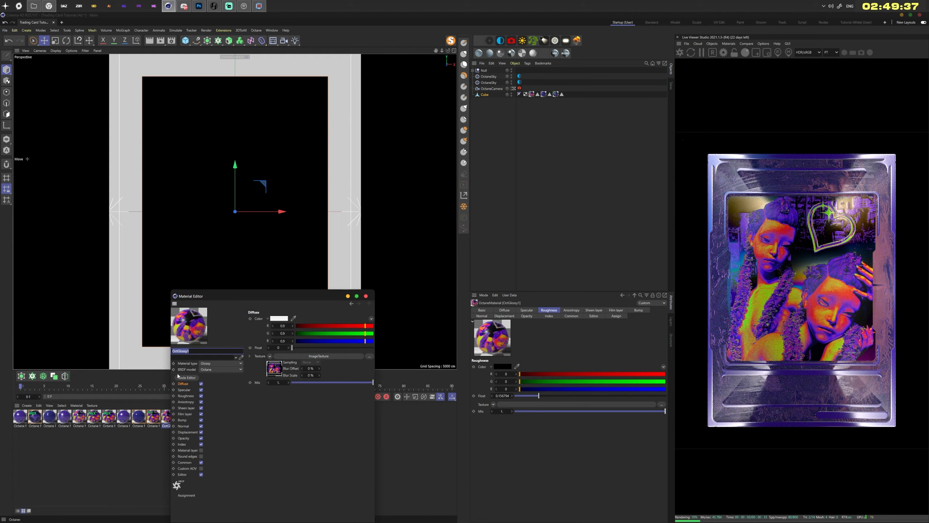
{"action": "left_click", "coordinate": [187, 378]}
{"action": "middle_click_drag", "start_coordinate": [230, 224], "coordinate": [317, 301]}
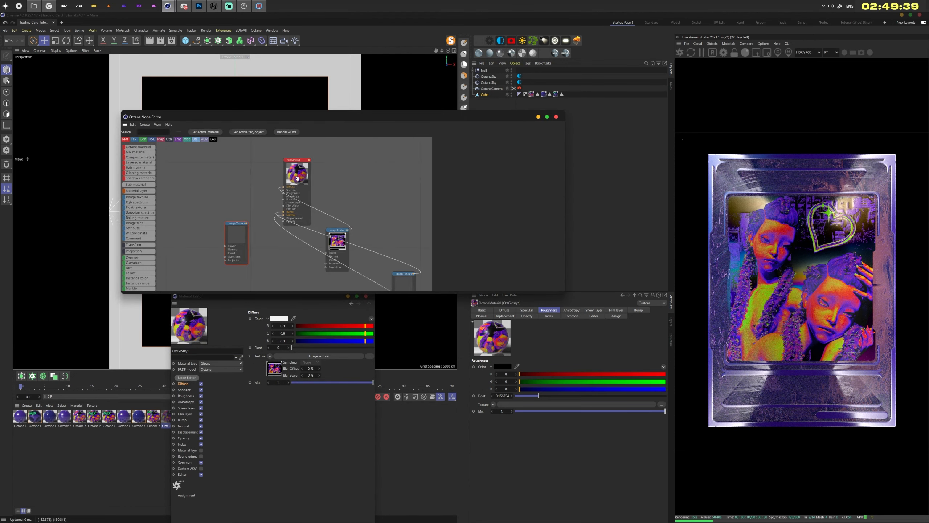
{"action": "left_click_drag", "start_coordinate": [295, 160], "coordinate": [399, 169]}
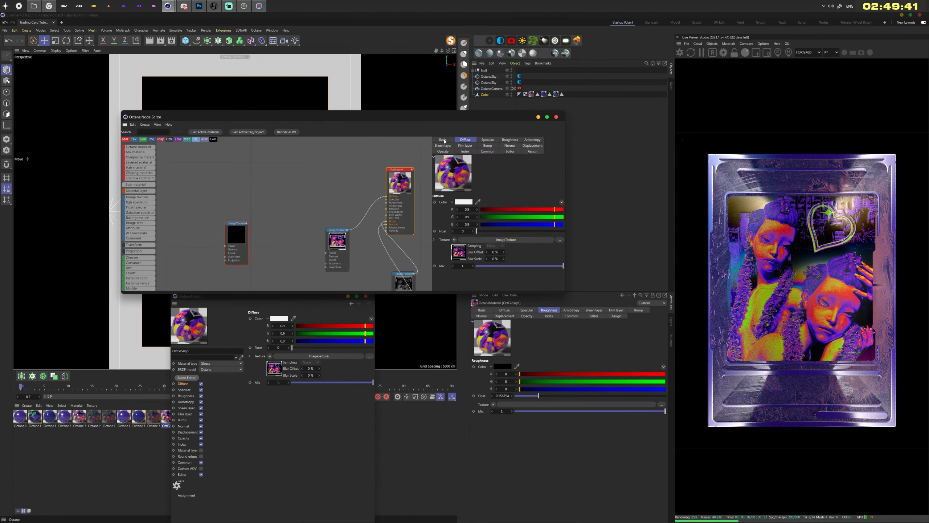
{"action": "left_click", "coordinate": [443, 139]}
- Switch to Photoshop and hide the remaining border and frame layers in Trading Card Base.psd, keeping the image artwork over the black background
{"action": "left_click", "coordinate": [198, 6]}
{"action": "left_click", "coordinate": [795, 512]}
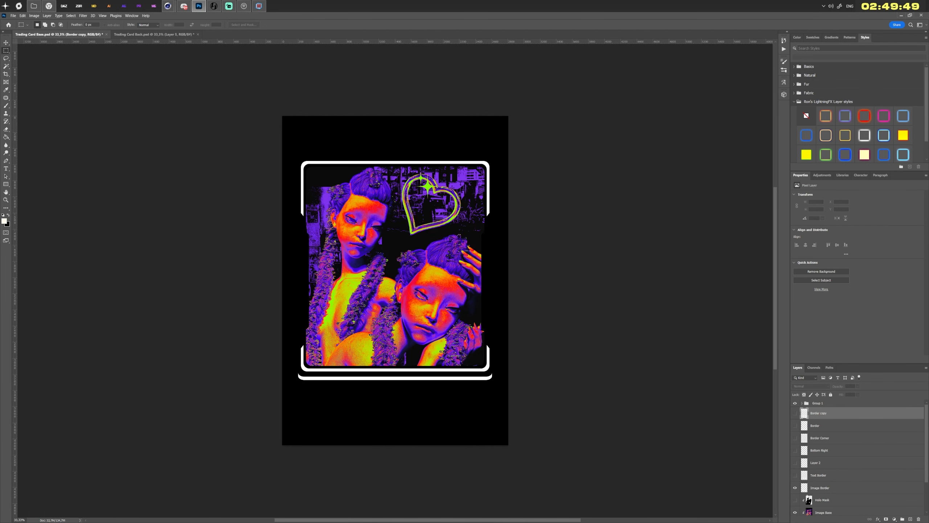
{"action": "scroll", "coordinate": [795, 509], "scroll_direction": "down", "scroll_amount": 3}
{"action": "left_click", "coordinate": [795, 496]}
- Save the artwork as a PNG named Front_Emissi in the Exports folder with the default PNG options
{"action": "left_click", "coordinate": [13, 16]}
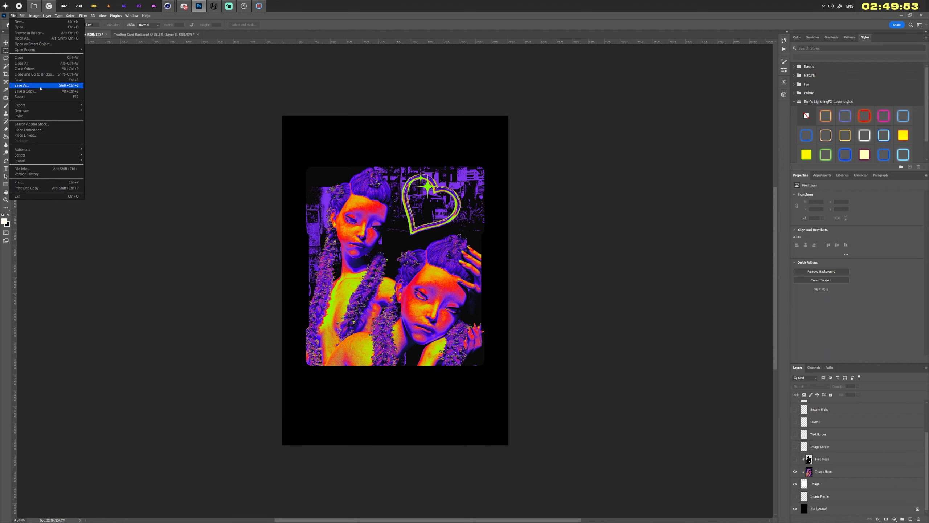
{"action": "left_click", "coordinate": [26, 87]}
{"action": "left_click", "coordinate": [354, 384]}
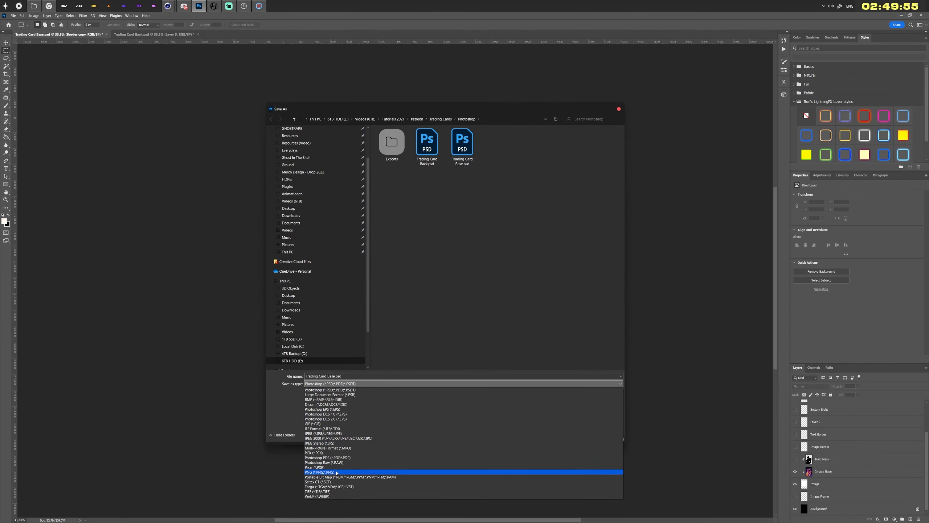
{"action": "left_click", "coordinate": [352, 473]}
{"action": "double_click", "coordinate": [391, 142]}
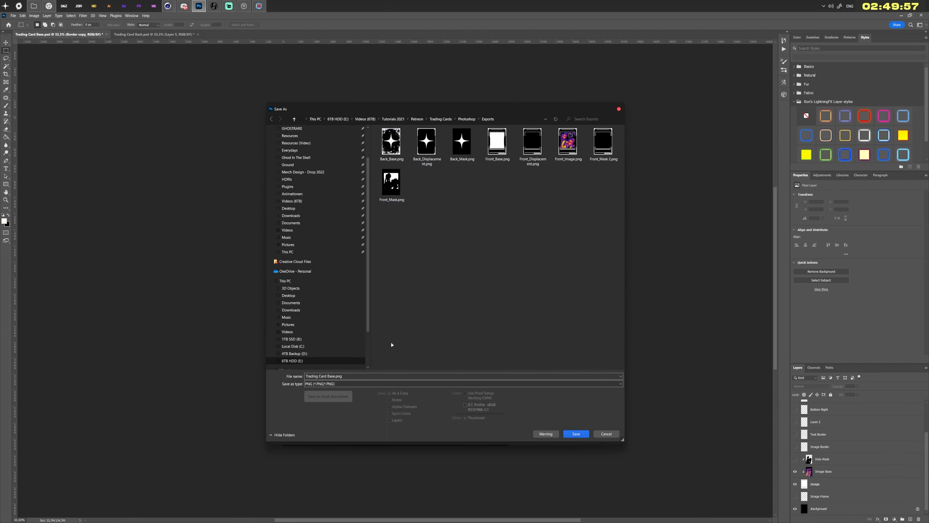
{"action": "left_click", "coordinate": [367, 379]}
{"action": "type", "text": "Front"}
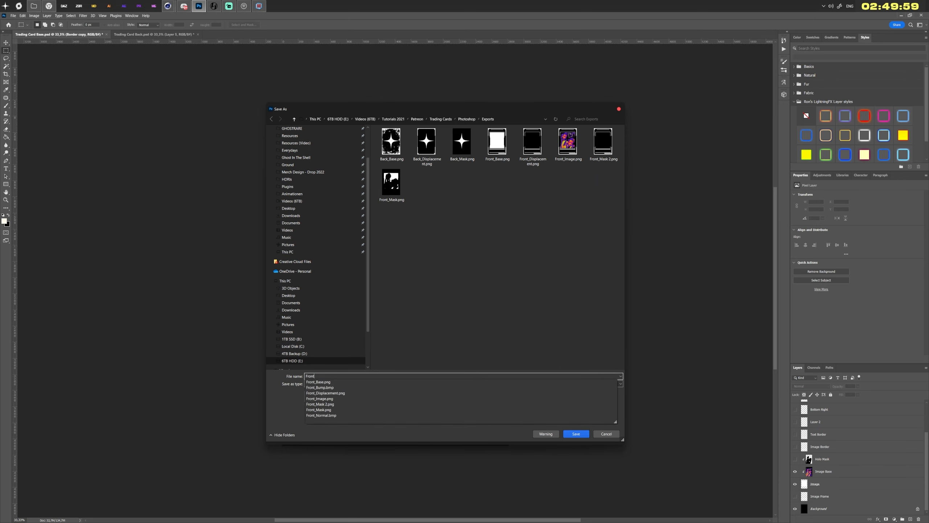
{"action": "type", "text": "_Emissi"}
{"action": "key", "text": "Return"}
{"action": "key", "text": "Return"}
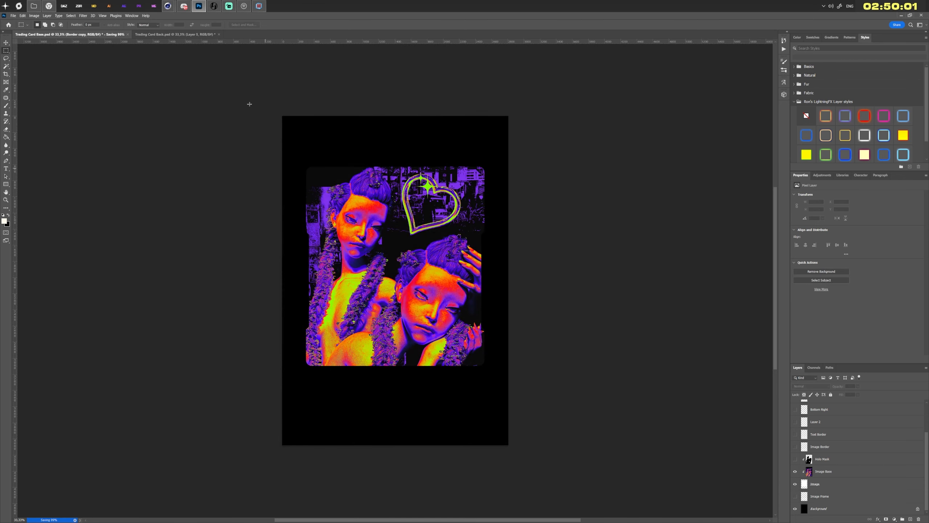
- Switch to Cinema 4D, add a texture emission to the OctGlossy1 material and feed it with the unconnected black image texture node
{"action": "mouse_move", "coordinate": [168, 5]}
{"action": "left_click", "coordinate": [142, 43]}
{"action": "left_click", "coordinate": [399, 175]}
{"action": "left_click", "coordinate": [467, 157]}
{"action": "left_click", "coordinate": [491, 213]}
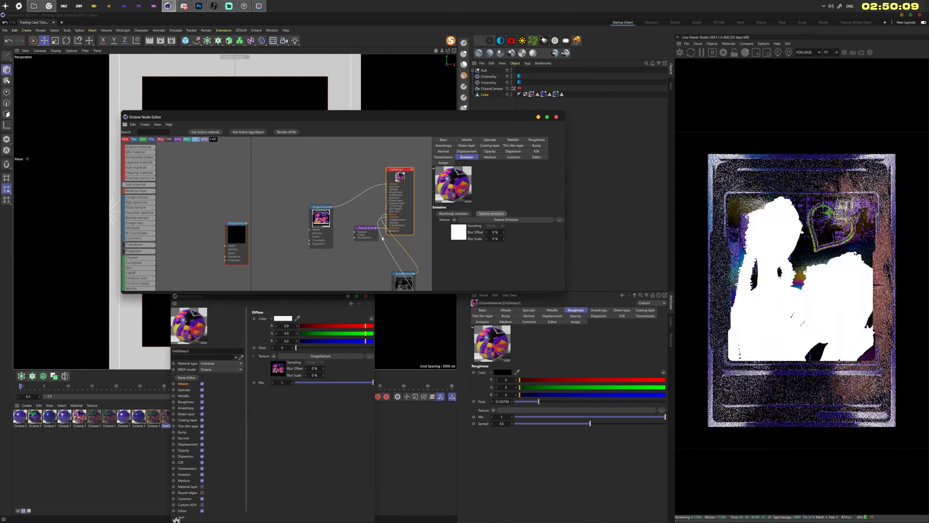
{"action": "left_click", "coordinate": [313, 259]}
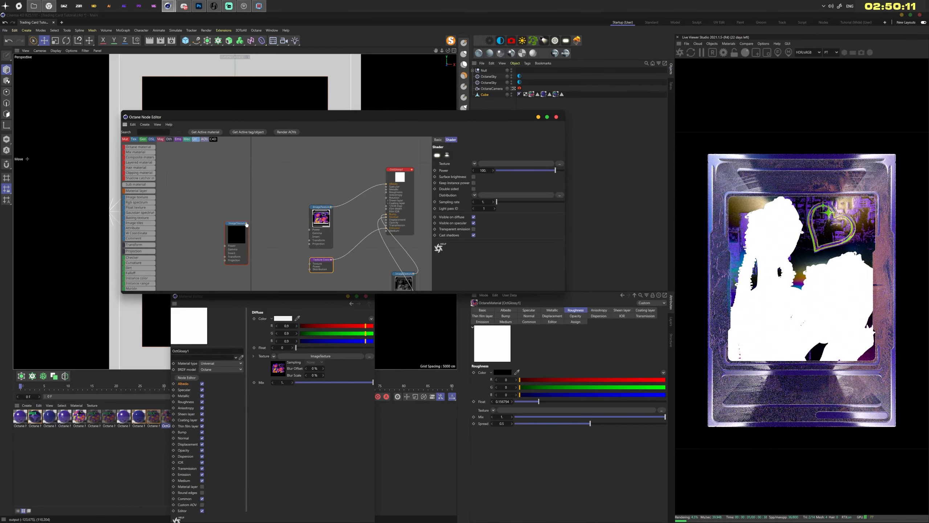
{"action": "left_click_drag", "start_coordinate": [246, 223], "coordinate": [311, 264]}
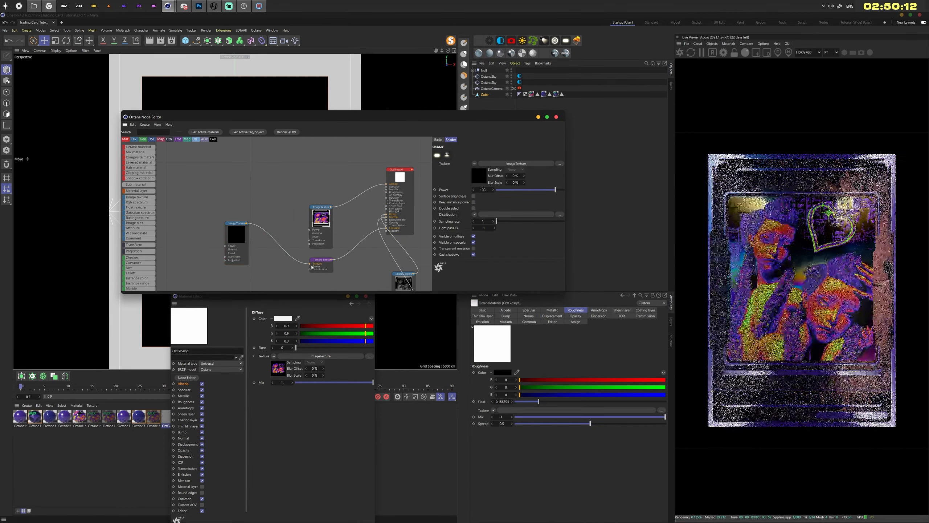
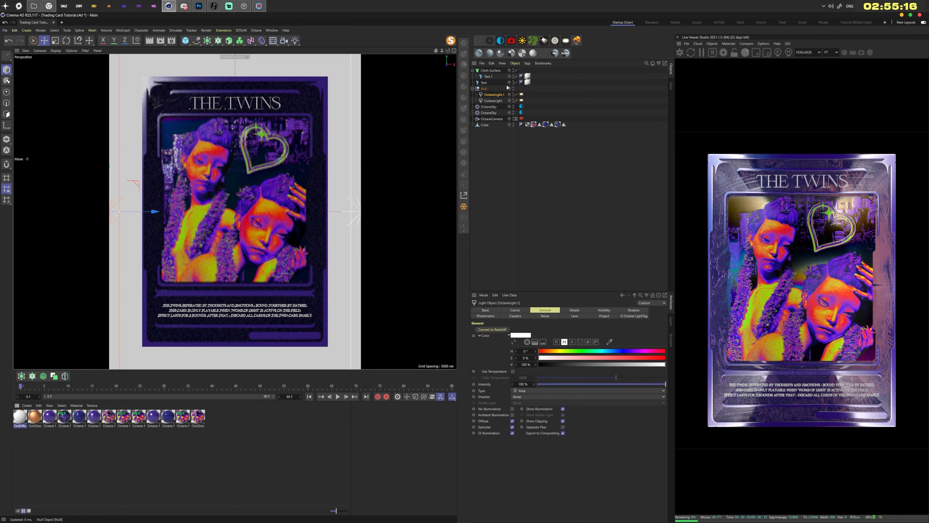
- Duplicate the description's Cloth Surface, change the copied text to "FIRST EDITION CARD" and move it down to the card's lower-right label bar
{"action": "left_click", "coordinate": [489, 77]}
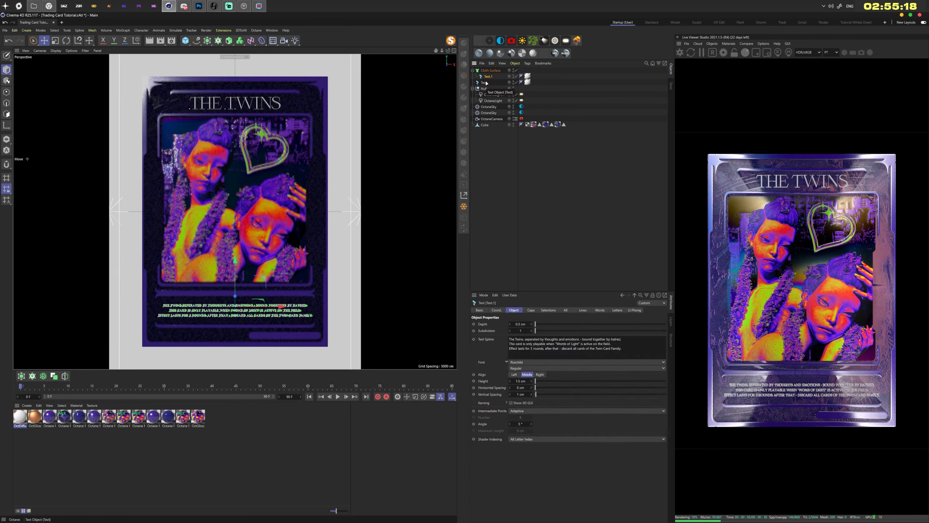
{"action": "left_click_drag", "start_coordinate": [489, 72], "coordinate": [489, 68], "text": "ctrl"}
{"action": "left_click", "coordinate": [489, 77]}
{"action": "left_click", "coordinate": [549, 346]}
{"action": "key", "text": "ctrl+a"}
{"action": "type", "text": "FIRST EDITION CARD"}
{"action": "left_click_drag", "start_coordinate": [234, 261], "coordinate": [235, 291]}
{"action": "left_click_drag", "start_coordinate": [282, 336], "coordinate": [332, 336]}
- Show all four views, shade the front view and centre the FIRST EDITION CARD text inside its label bar
{"action": "middle_click", "coordinate": [285, 311]}
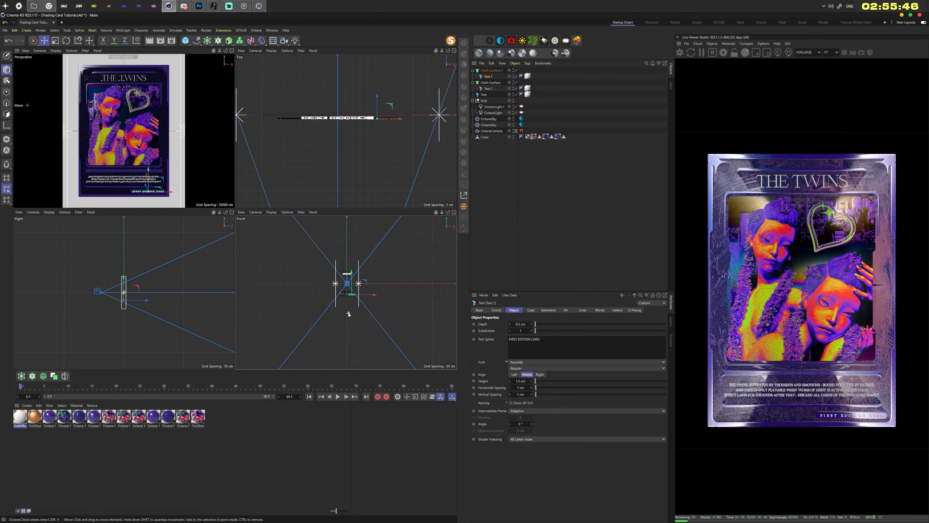
{"action": "scroll", "coordinate": [351, 293], "scroll_direction": "up", "scroll_amount": 10}
{"action": "scroll", "coordinate": [362, 295], "scroll_direction": "up", "scroll_amount": 7}
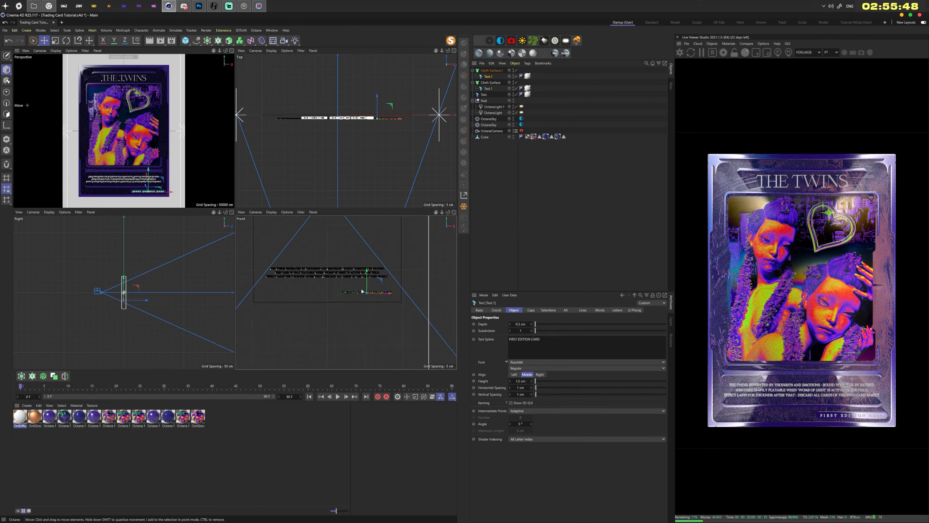
{"action": "left_click", "coordinate": [271, 212]}
{"action": "left_click", "coordinate": [276, 223]}
{"action": "scroll", "coordinate": [367, 319], "scroll_direction": "up", "scroll_amount": 5}
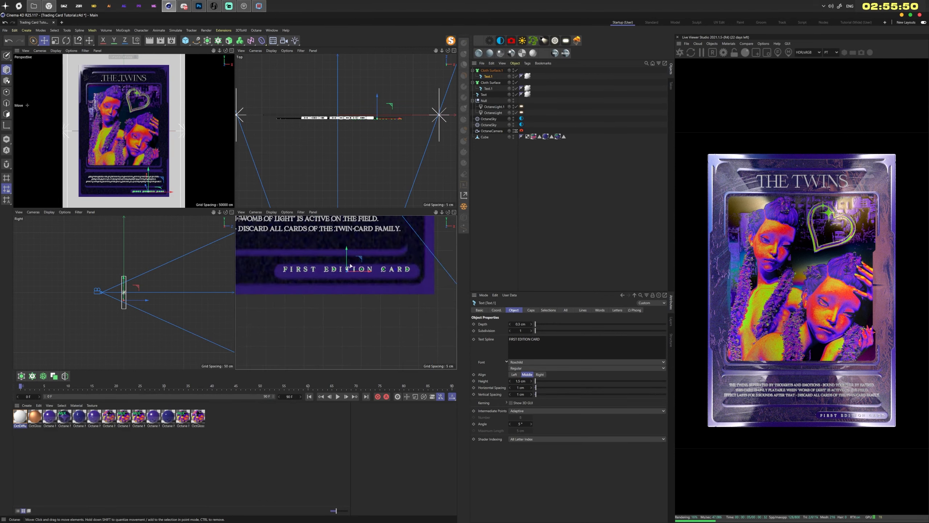
{"action": "left_click_drag", "start_coordinate": [346, 258], "coordinate": [371, 276]}
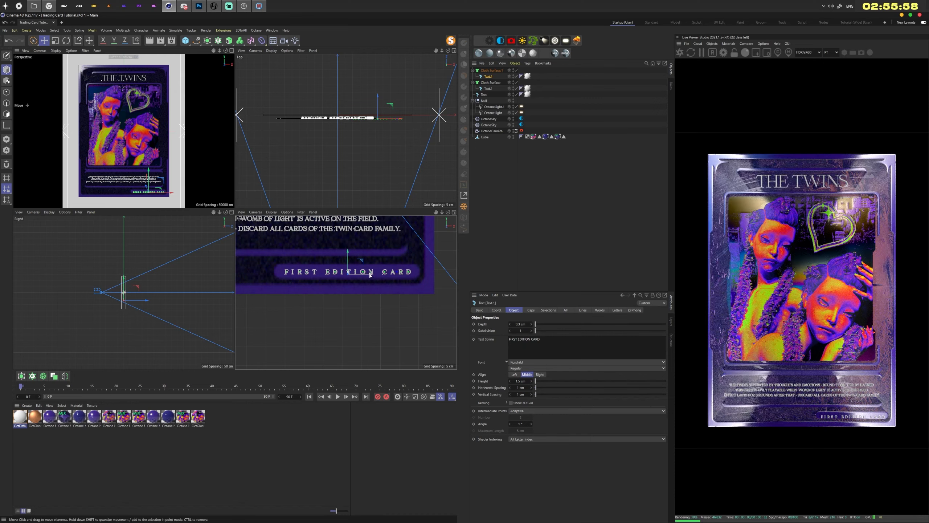
{"action": "left_click_drag", "start_coordinate": [370, 275], "coordinate": [368, 275]}
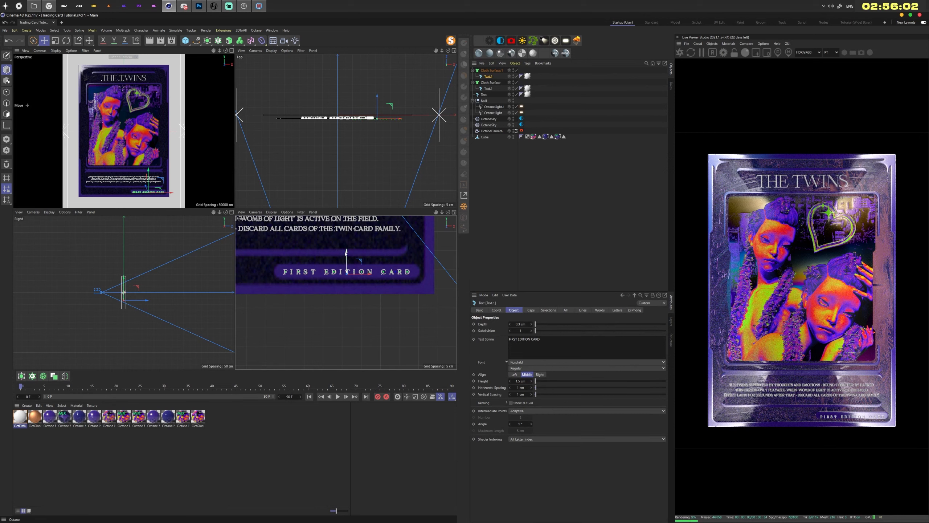
- Nudge the FIRST EDITION CARD text in depth using the top view, and slightly upward in the front view
{"action": "scroll", "coordinate": [379, 125], "scroll_direction": "up", "scroll_amount": 8}
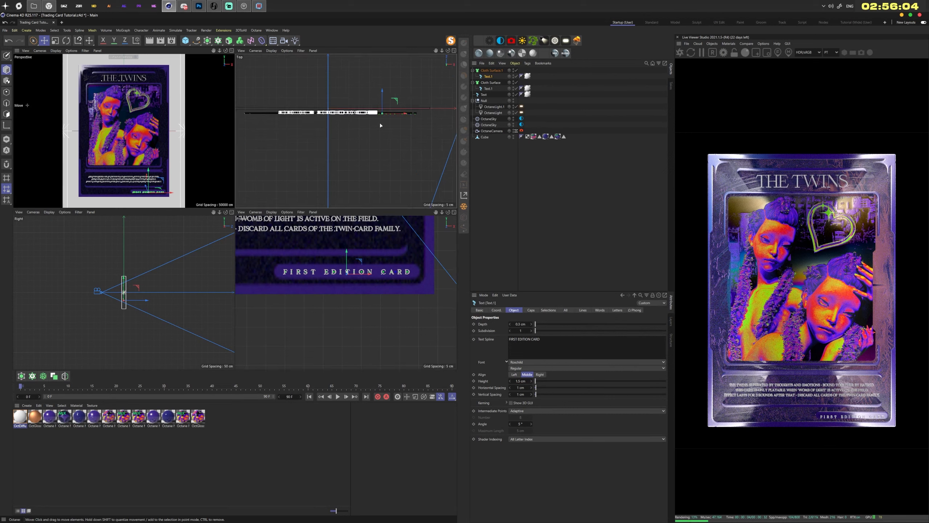
{"action": "scroll", "coordinate": [382, 103], "scroll_direction": "down", "scroll_amount": 1}
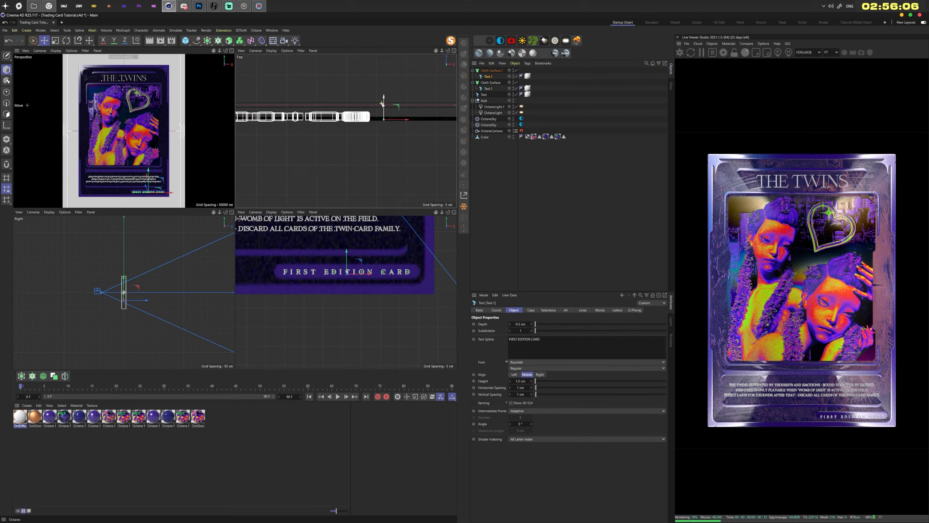
{"action": "left_click_drag", "start_coordinate": [383, 101], "coordinate": [384, 102]}
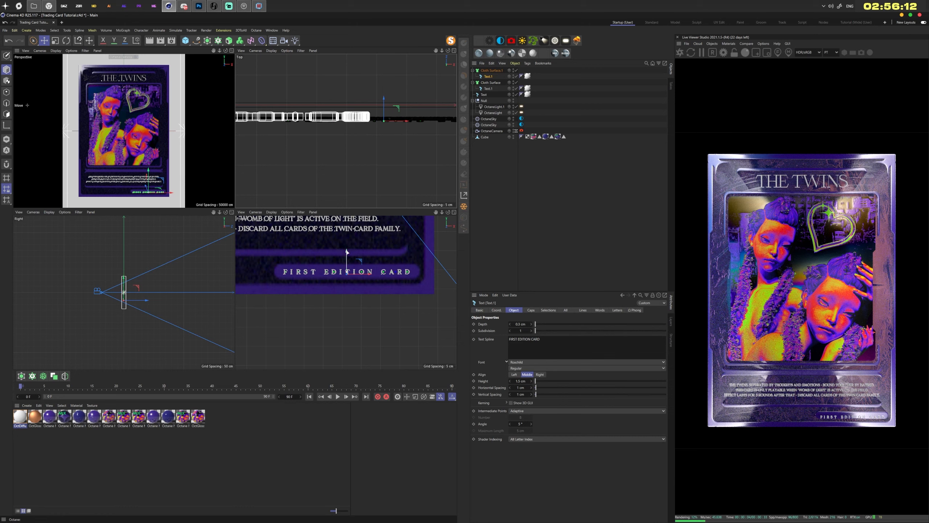
{"action": "left_click_drag", "start_coordinate": [347, 251], "coordinate": [347, 250]}
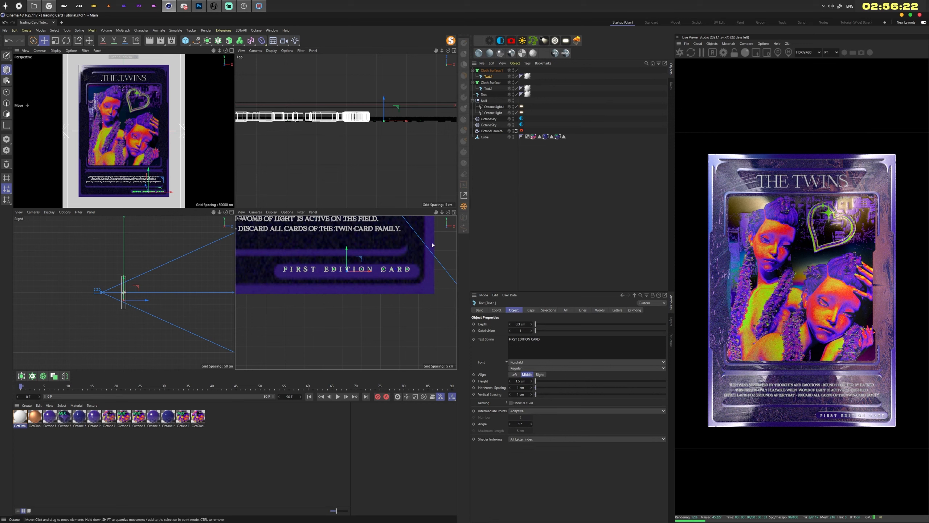
- Disable the title text object and push the three-line description text back in depth toward the card in the top view
{"action": "left_click", "coordinate": [489, 89]}
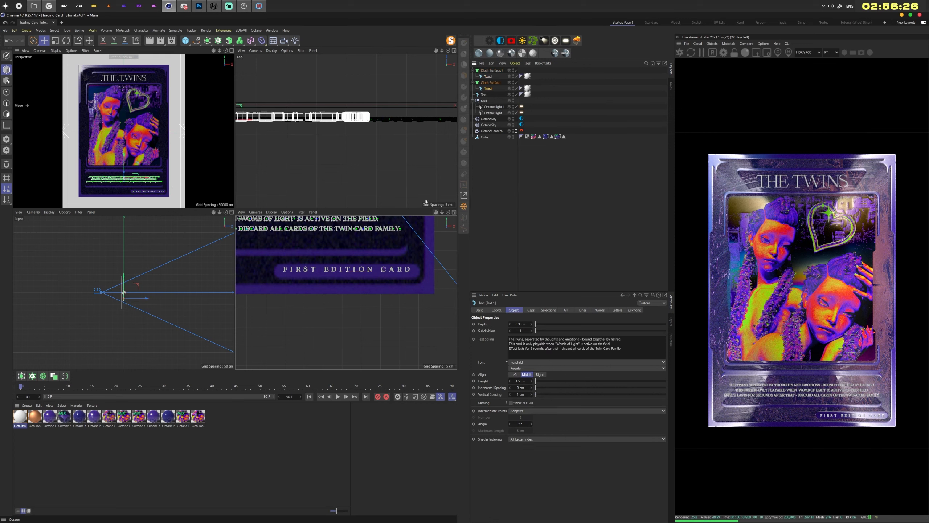
{"action": "scroll", "coordinate": [345, 131], "scroll_direction": "up", "scroll_amount": 3}
{"action": "middle_click_drag", "start_coordinate": [346, 131], "coordinate": [344, 130], "text": "alt"}
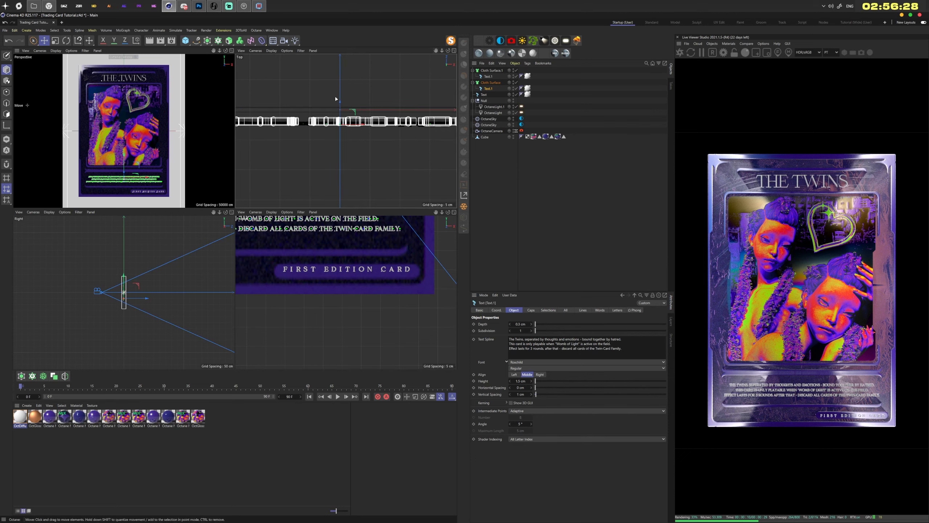
{"action": "left_click", "coordinate": [516, 94]}
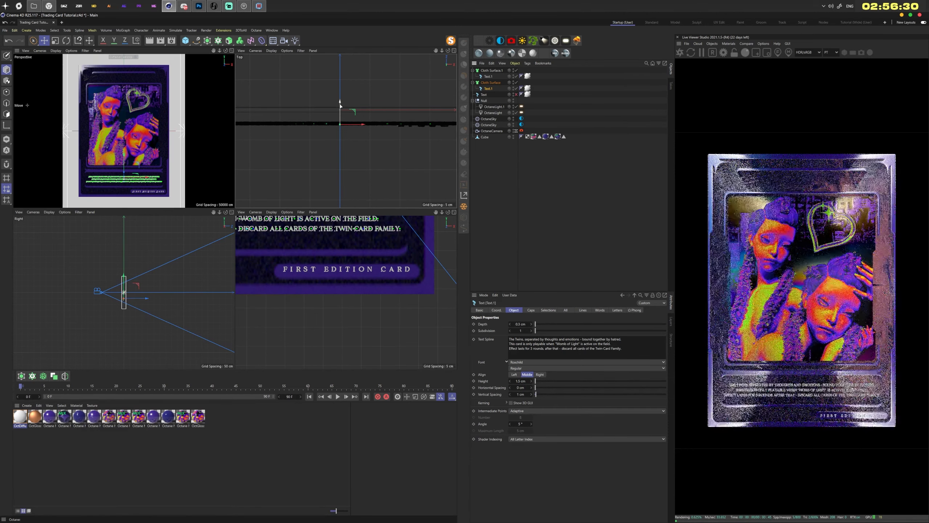
{"action": "left_click_drag", "start_coordinate": [340, 105], "coordinate": [340, 109]}
{"action": "key", "text": "ctrl+z"}
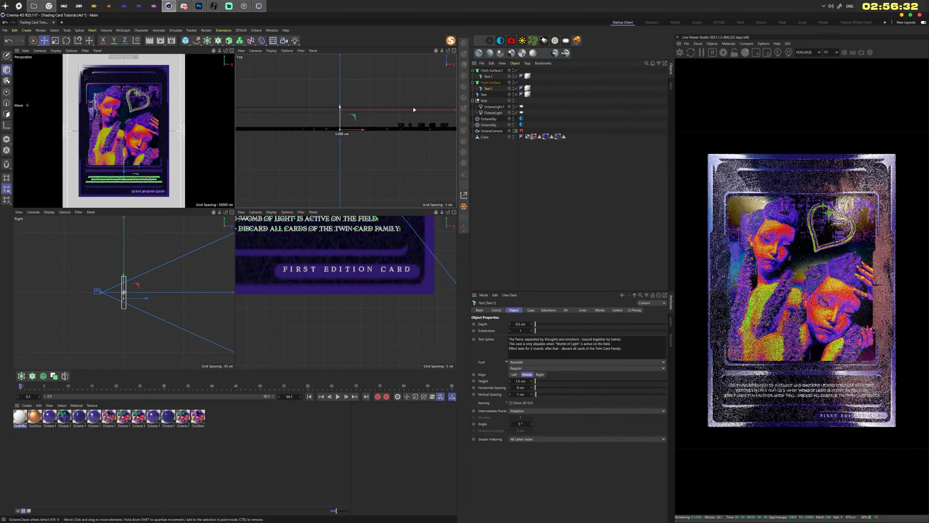
{"action": "left_click", "coordinate": [483, 95]}
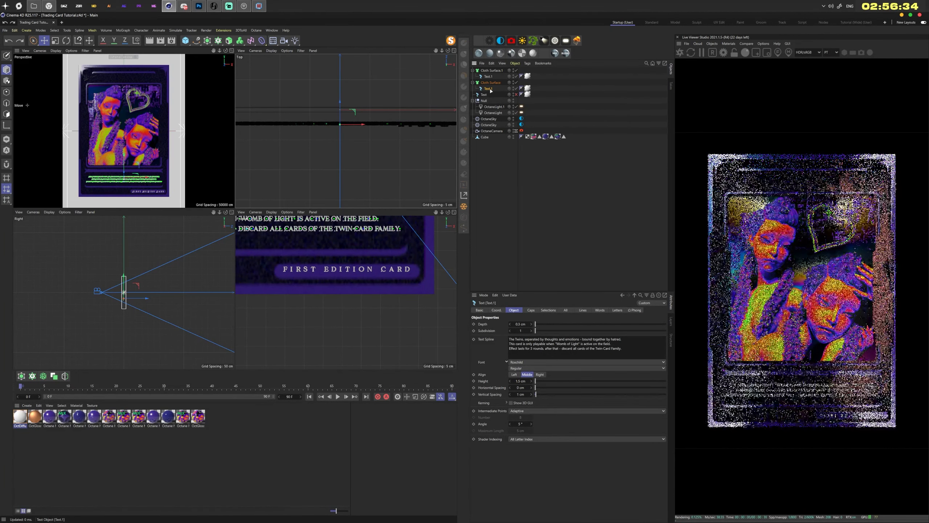
{"action": "left_click", "coordinate": [489, 89]}
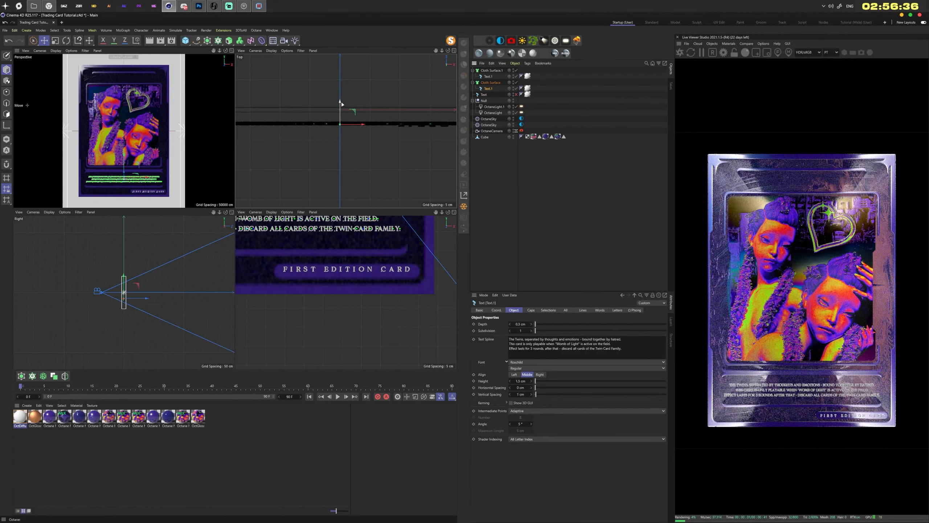
{"action": "mouse_move", "coordinate": [340, 106]}
{"action": "left_mouse_down"}
{"action": "mouse_move", "coordinate": [340, 146]}
{"action": "mouse_move", "coordinate": [343, 91]}
{"action": "left_mouse_up"}
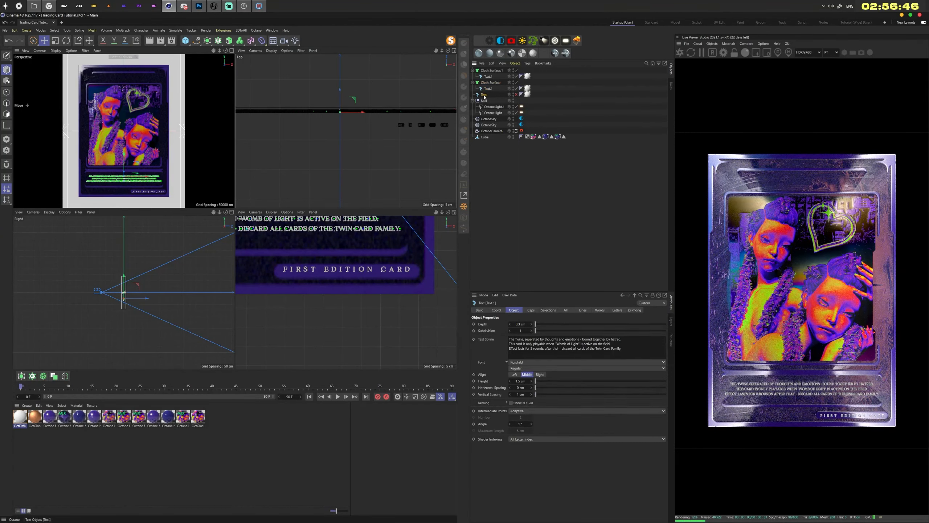
- Move the FIRST EDITION CARD text back in depth onto the card and slightly down in its label bar, and re-enable the title text object
{"action": "left_click", "coordinate": [488, 77]}
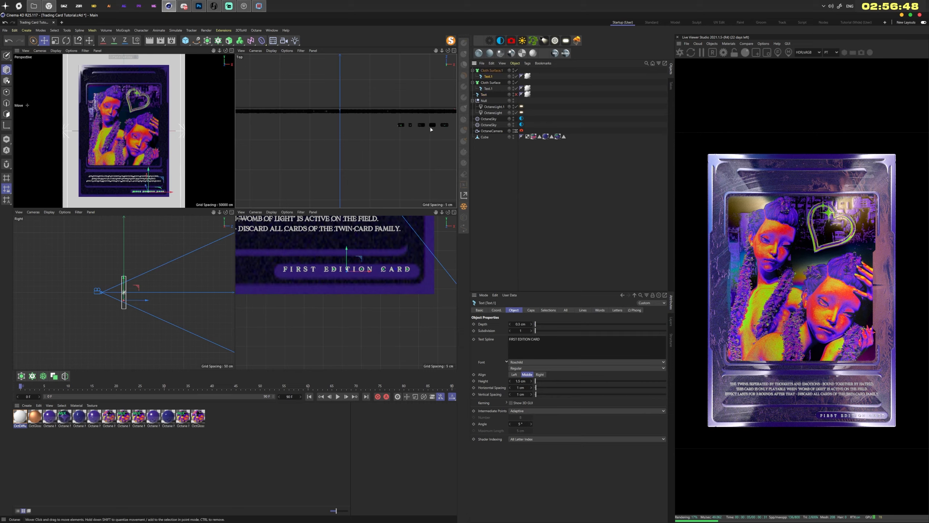
{"action": "middle_click_drag", "start_coordinate": [431, 129], "coordinate": [314, 129], "text": "alt"}
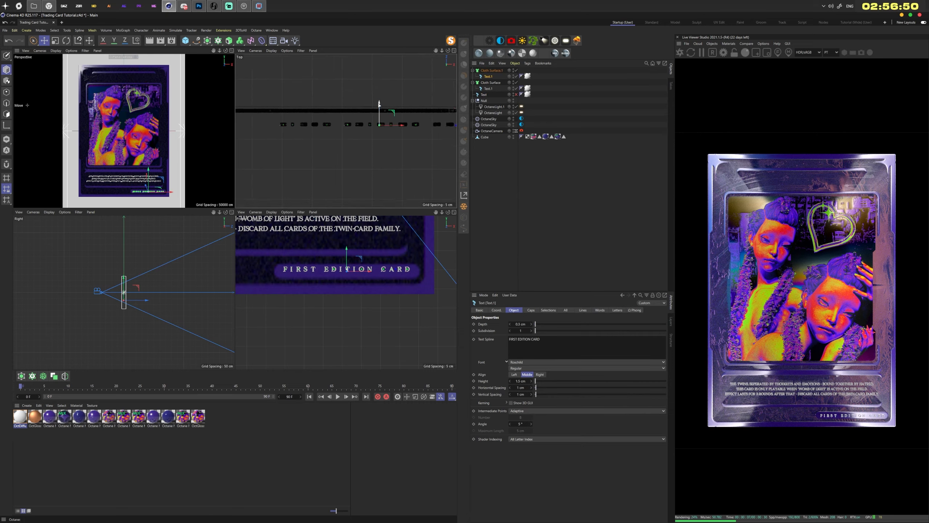
{"action": "left_click_drag", "start_coordinate": [380, 103], "coordinate": [379, 89]}
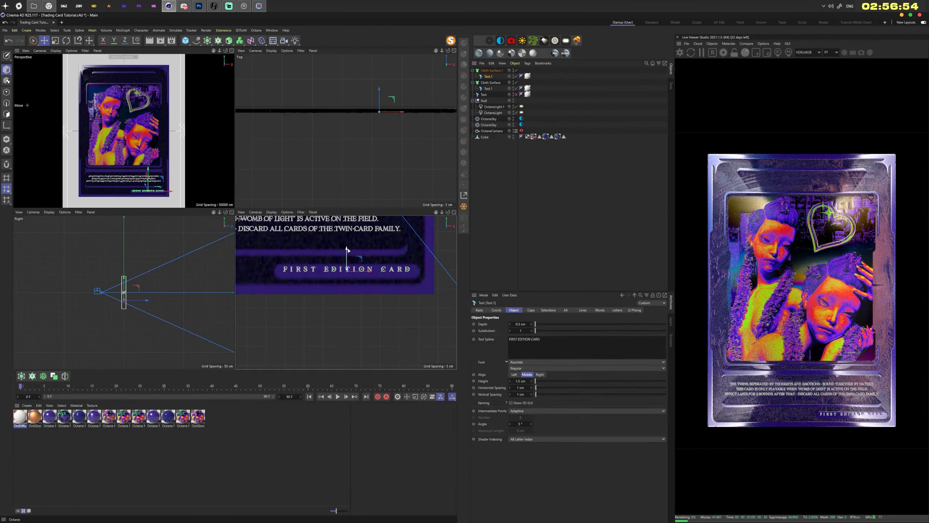
{"action": "left_click_drag", "start_coordinate": [347, 251], "coordinate": [348, 252]}
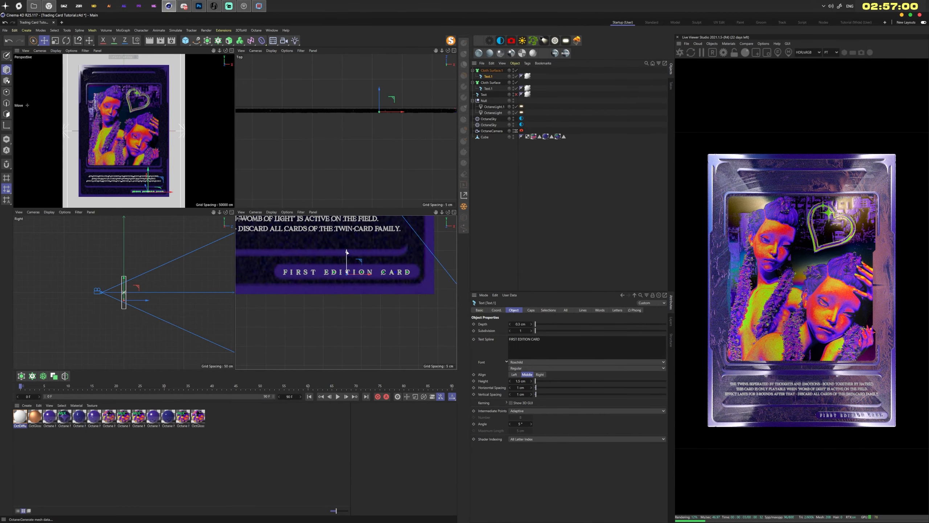
{"action": "key", "text": "F1"}
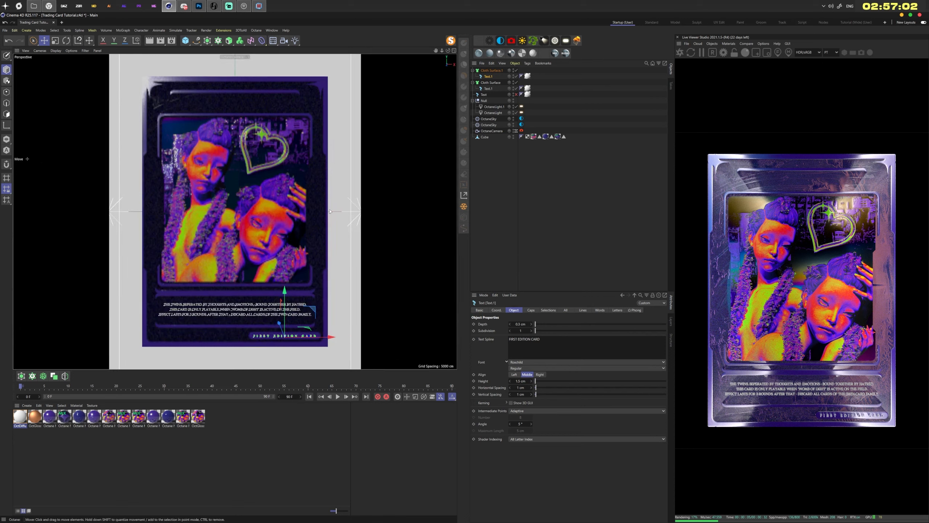
{"action": "left_click", "coordinate": [517, 94]}
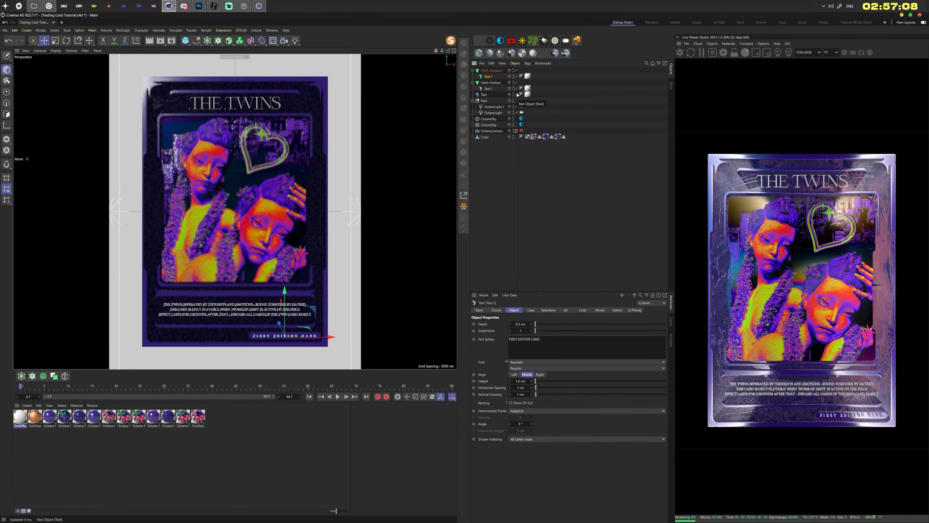
- Add a texture displacement to the card back's mix material and feed it a new image texture loaded from Back_Displacement.png
{"action": "mouse_move", "coordinate": [449, 51]}
{"action": "left_mouse_down"}
{"action": "mouse_move", "coordinate": [403, 36]}
{"action": "mouse_move", "coordinate": [455, 55]}
{"action": "mouse_move", "coordinate": [449, 51]}
{"action": "left_mouse_up"}
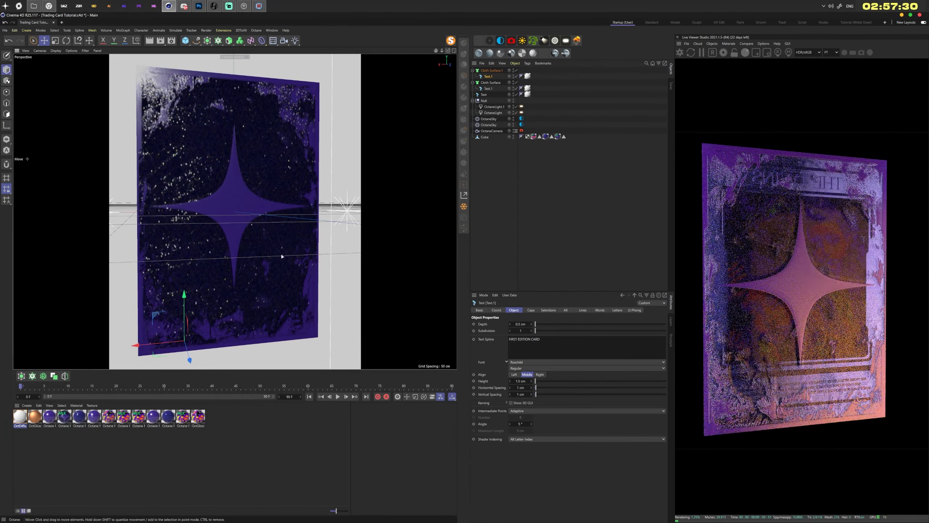
{"action": "double_click", "coordinate": [63, 415]}
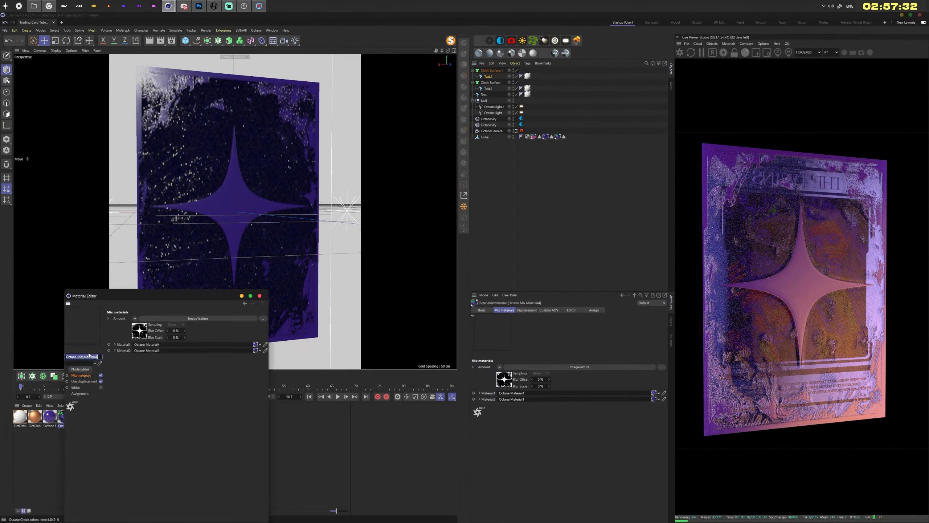
{"action": "left_click", "coordinate": [81, 369]}
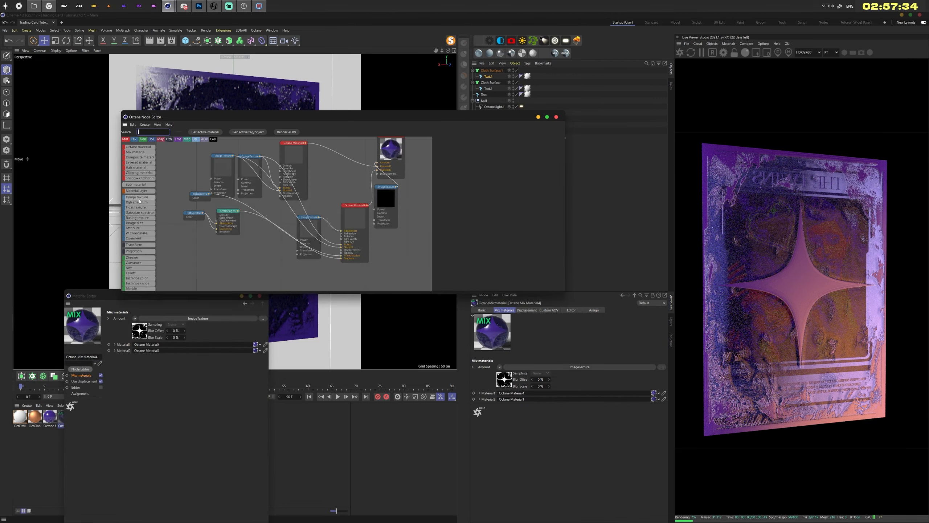
{"action": "left_click", "coordinate": [487, 140]}
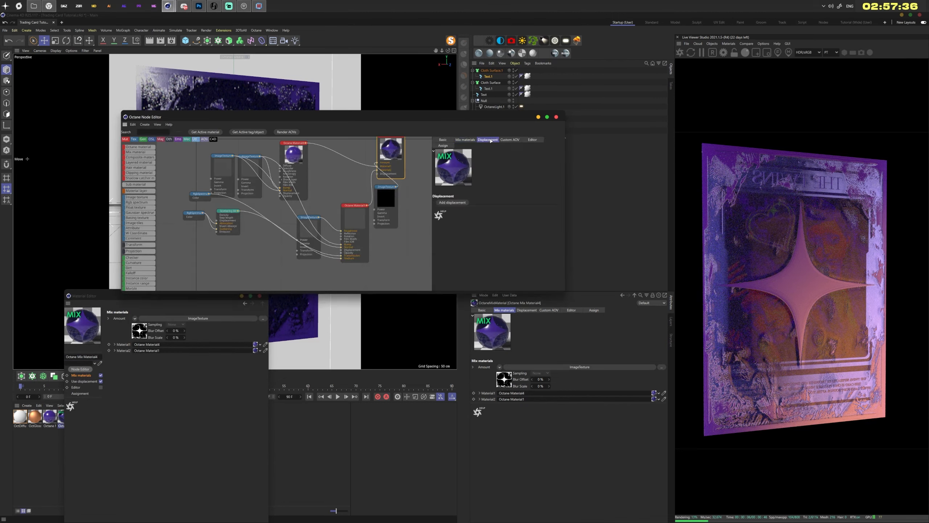
{"action": "left_click", "coordinate": [452, 202]}
{"action": "left_click", "coordinate": [357, 179]}
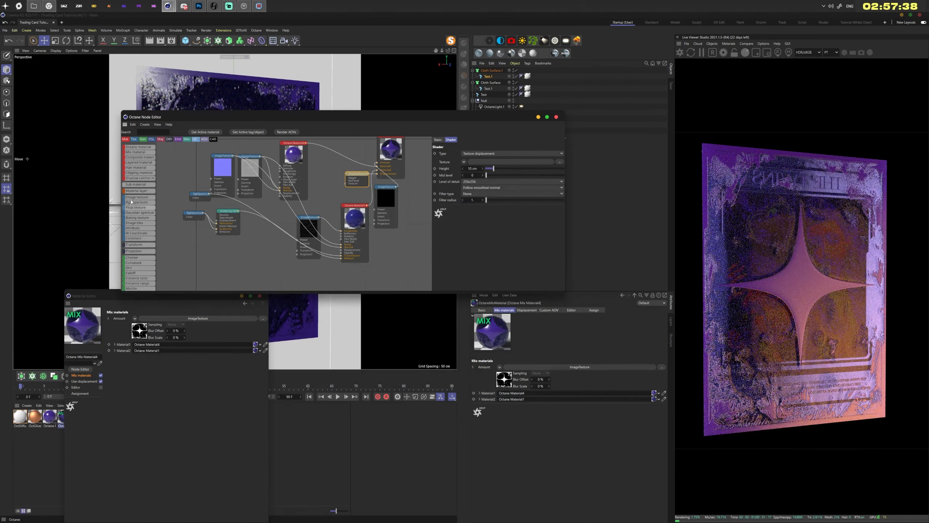
{"action": "left_click_drag", "start_coordinate": [147, 200], "coordinate": [253, 250]}
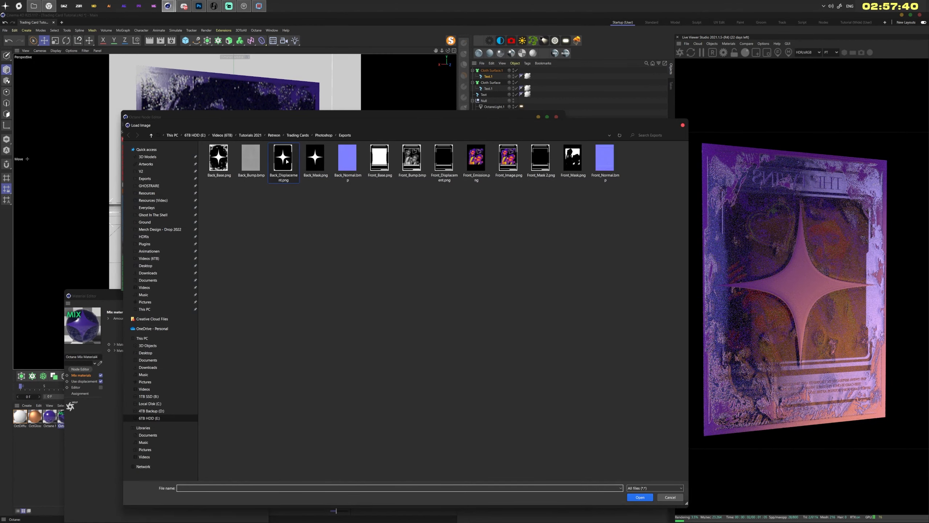
{"action": "double_click", "coordinate": [286, 160]}
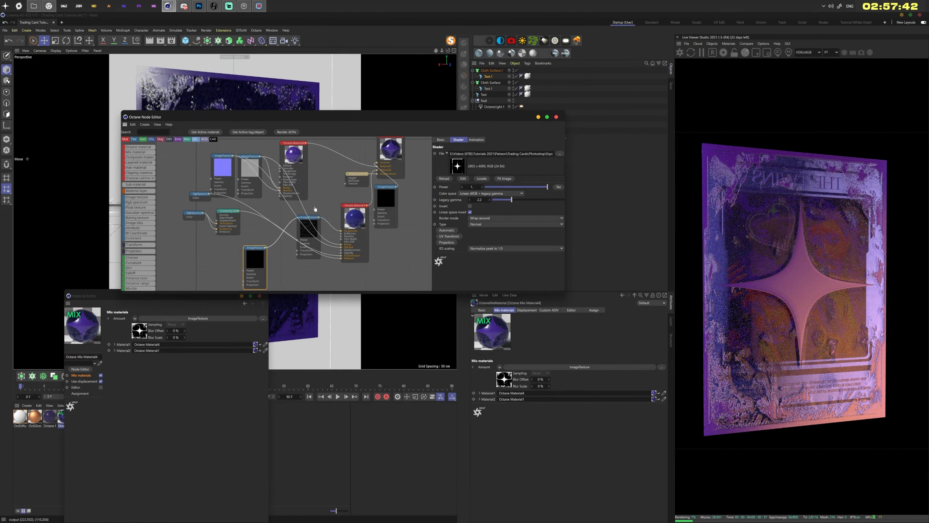
{"action": "left_click_drag", "start_coordinate": [346, 184], "coordinate": [347, 183]}
- Set the back displacement's height to 0.5 cm, mid level to 0.5 and level of detail to 2048x2048, and close the material editors
{"action": "left_click", "coordinate": [354, 179]}
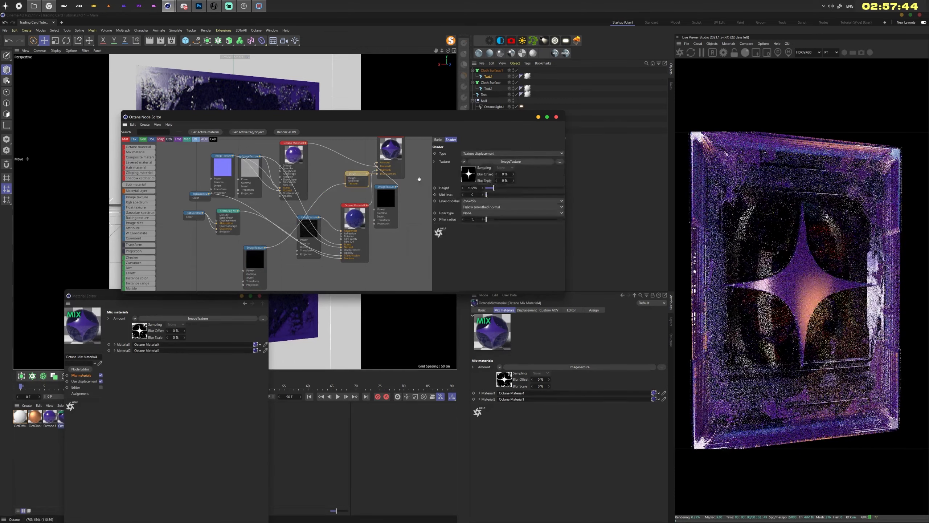
{"action": "double_click", "coordinate": [473, 187]}
{"action": "type", "text": "0.5"}
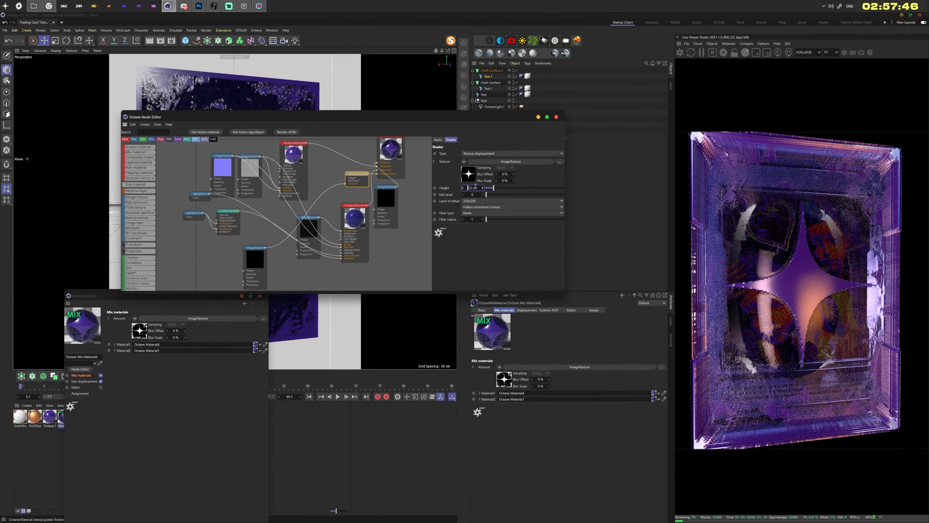
{"action": "key", "text": "Tab"}
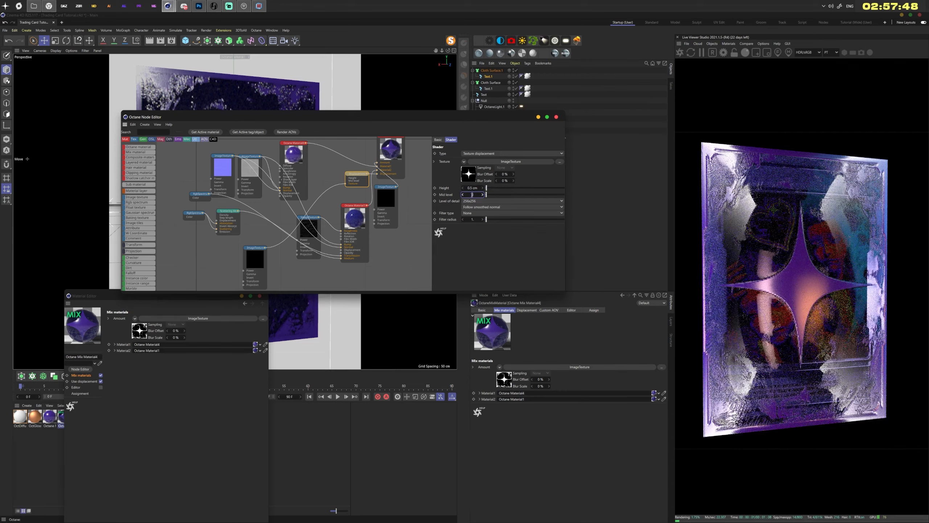
{"action": "type", "text": "0.5"}
{"action": "key", "text": "Return"}
{"action": "left_click", "coordinate": [475, 201]}
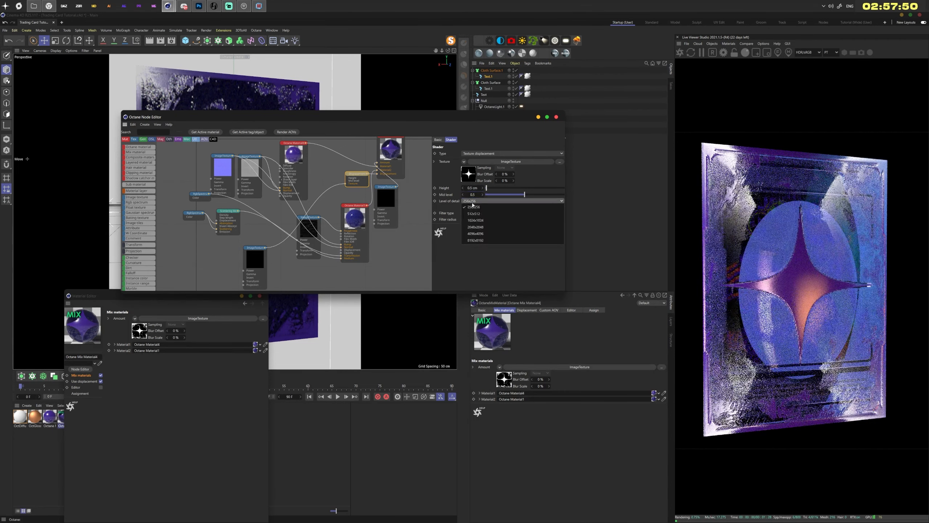
{"action": "left_click", "coordinate": [479, 227]}
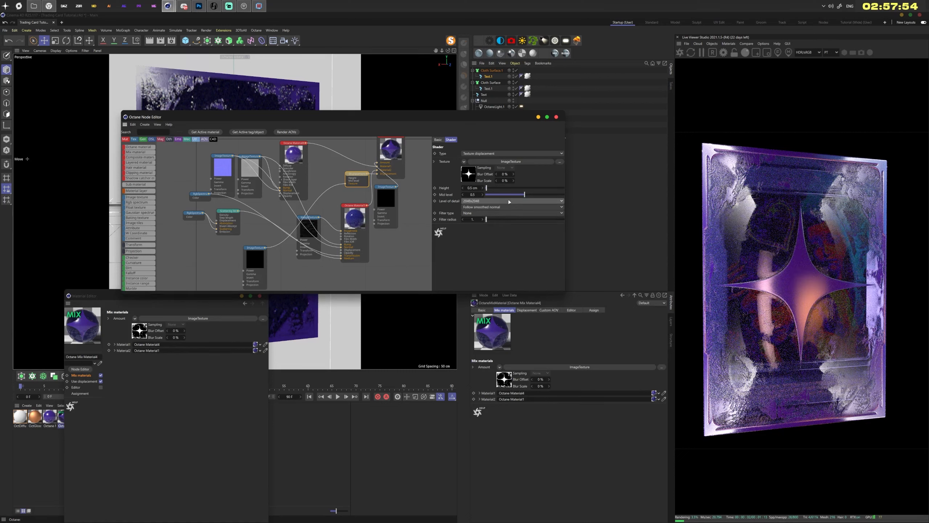
{"action": "left_click", "coordinate": [557, 116]}
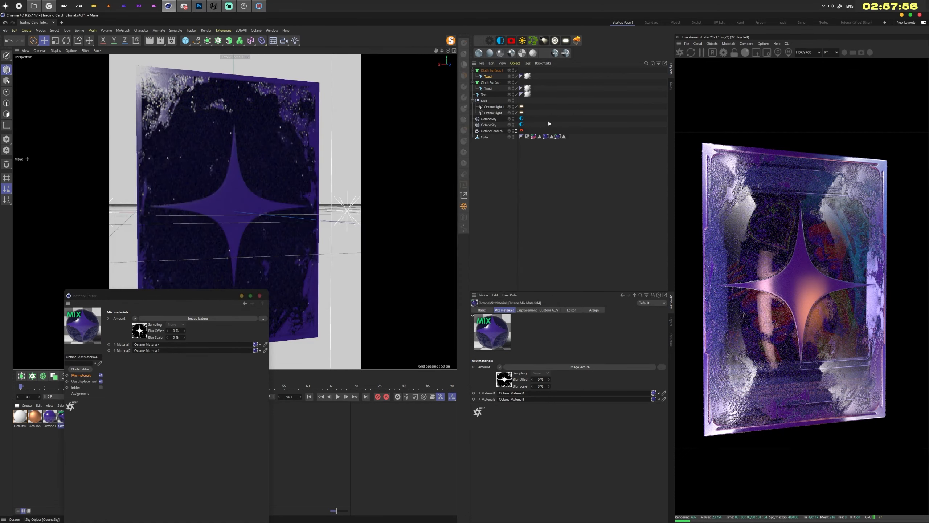
{"action": "left_click", "coordinate": [260, 296]}
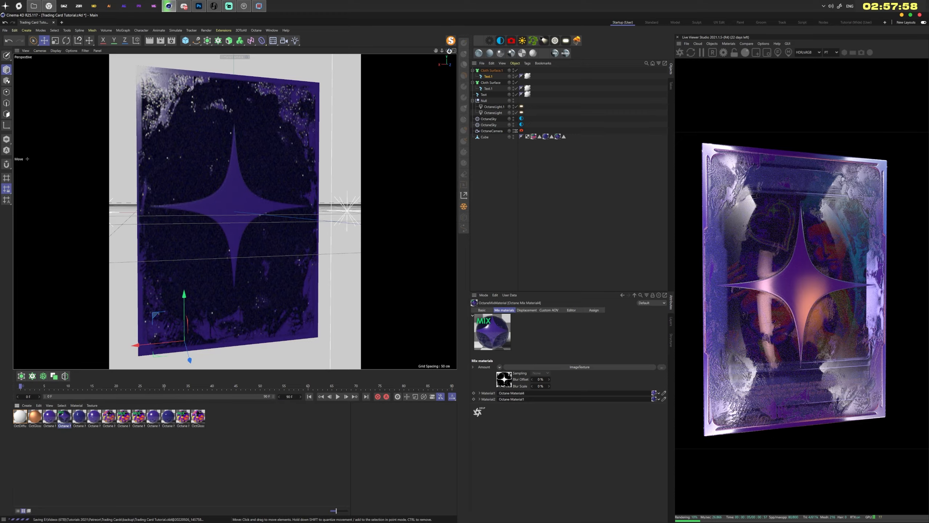
{"action": "mouse_move", "coordinate": [448, 50]}
{"action": "left_mouse_down"}
{"action": "mouse_move", "coordinate": [435, 51]}
{"action": "mouse_move", "coordinate": [449, 51]}
{"action": "left_mouse_up"}
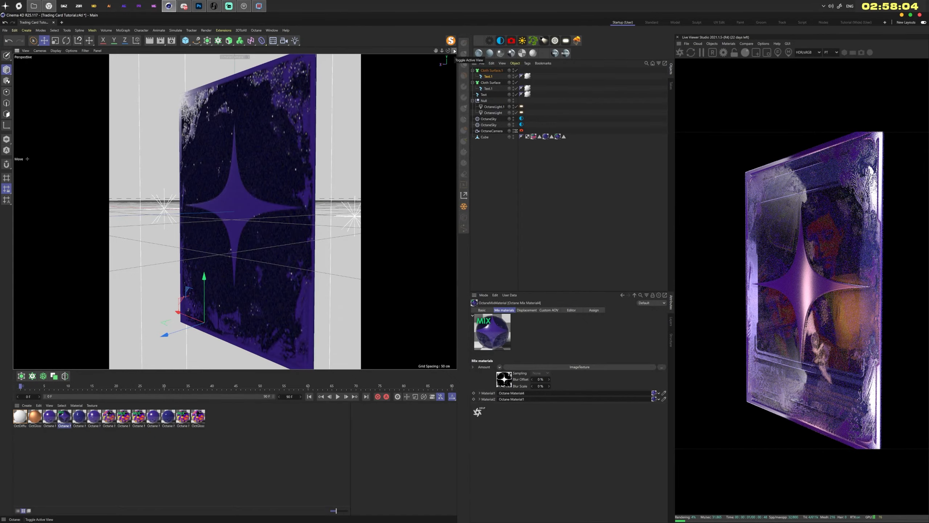
{"action": "mouse_move", "coordinate": [449, 51]}
{"action": "left_mouse_down"}
{"action": "mouse_move", "coordinate": [439, 53]}
{"action": "mouse_move", "coordinate": [452, 50]}
{"action": "left_mouse_up"}
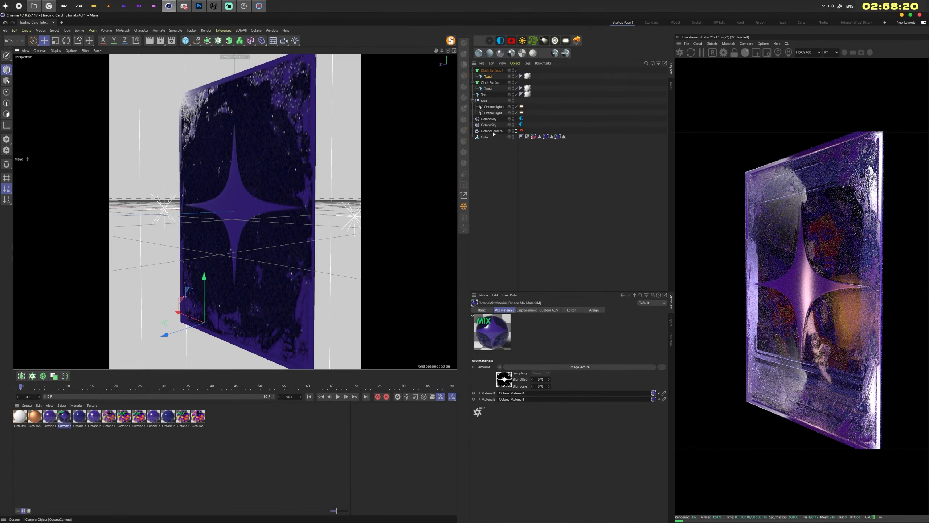